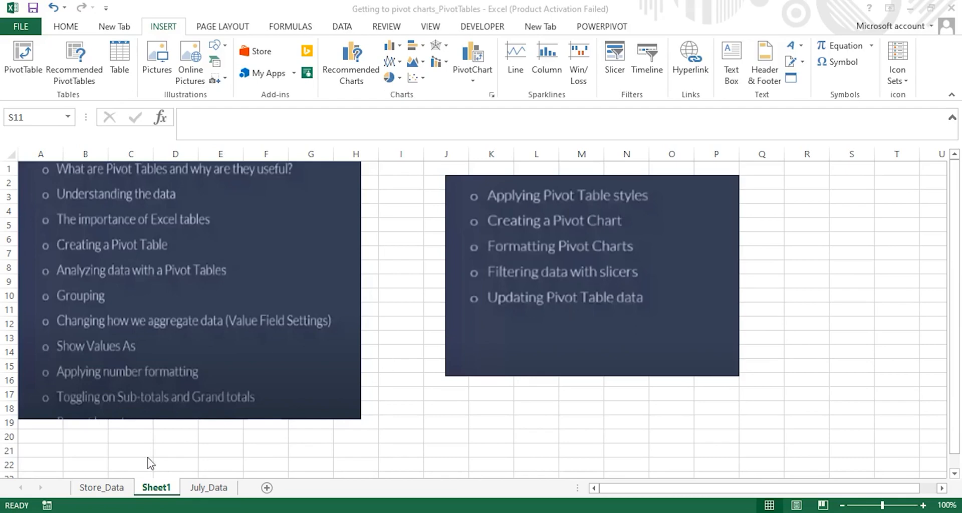
- Select the entire sales dataset on the Store_Data sheet, from the Date header through the last Sales row
click(106, 486)
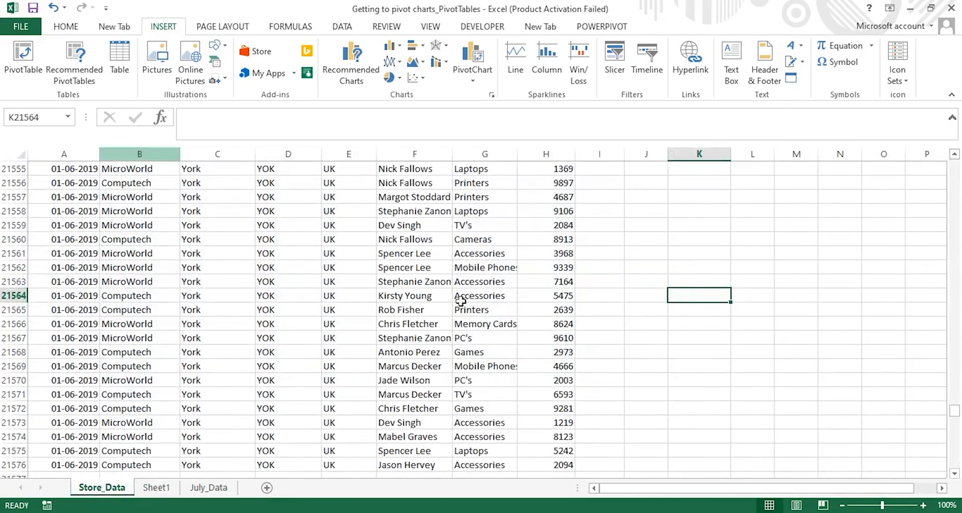
drag(954, 415, 953, 161)
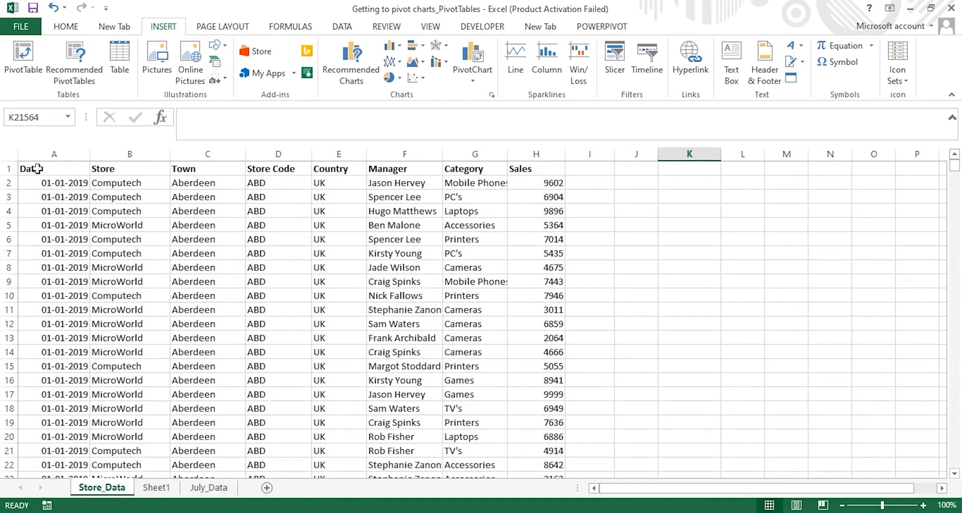
click(54, 170)
drag(54, 171, 517, 260)
key(ctrl+shift+Down)
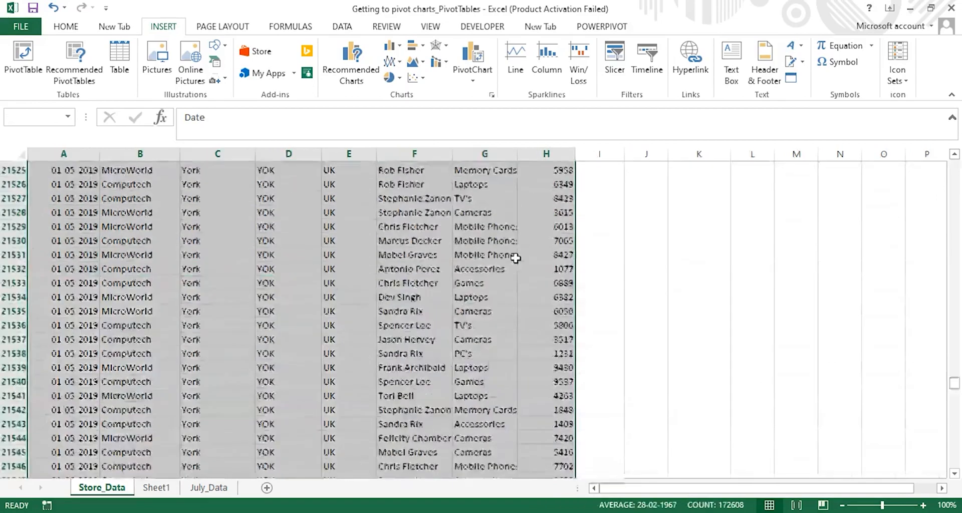
- Create a PivotChart from the selected range Store_Data!$A$1:$H$21576 on a new worksheet
click(343, 27)
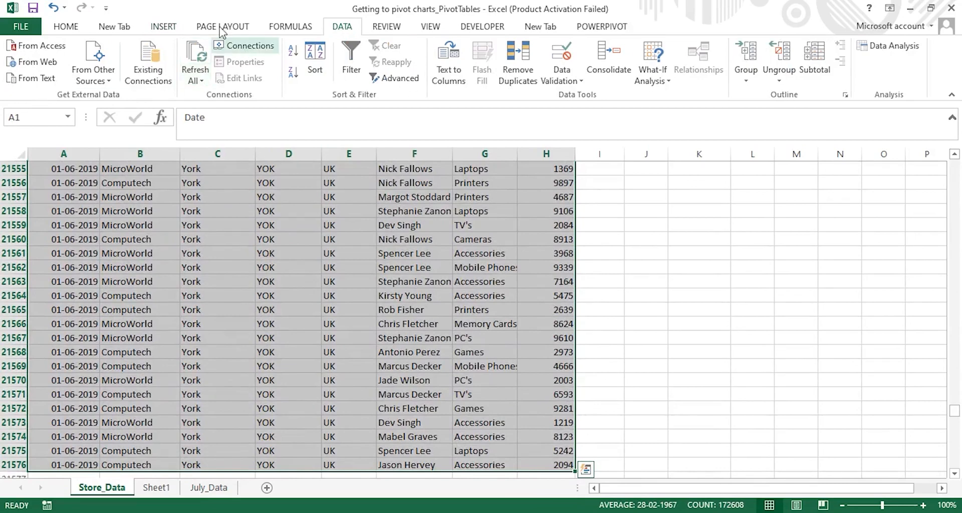
click(161, 28)
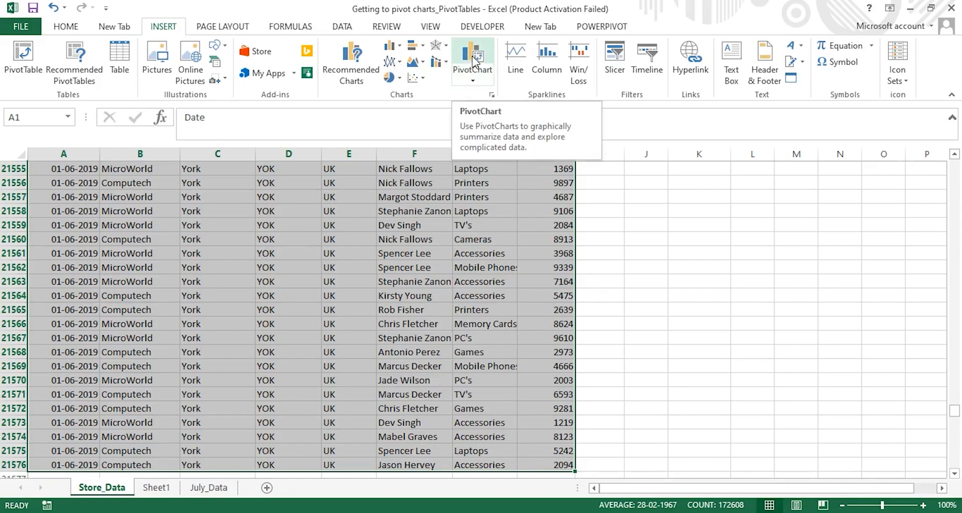
click(474, 56)
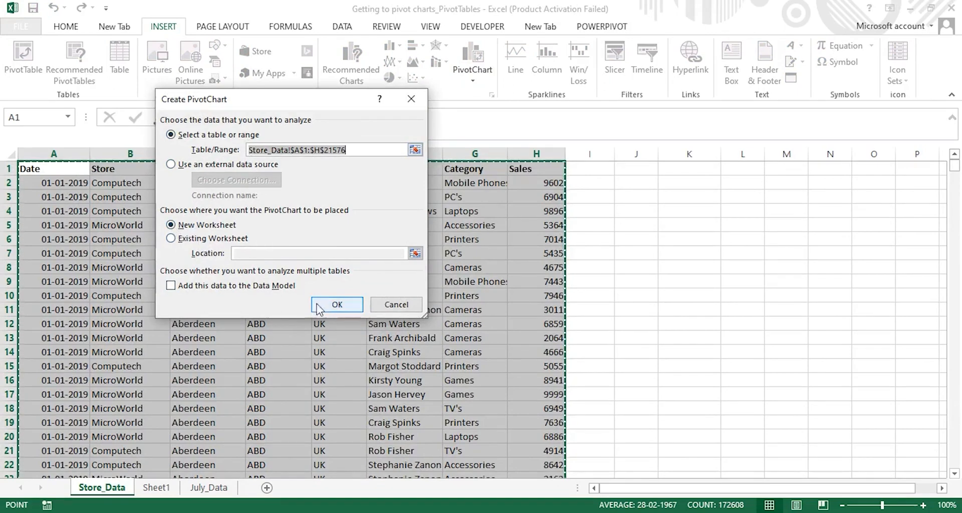
click(337, 304)
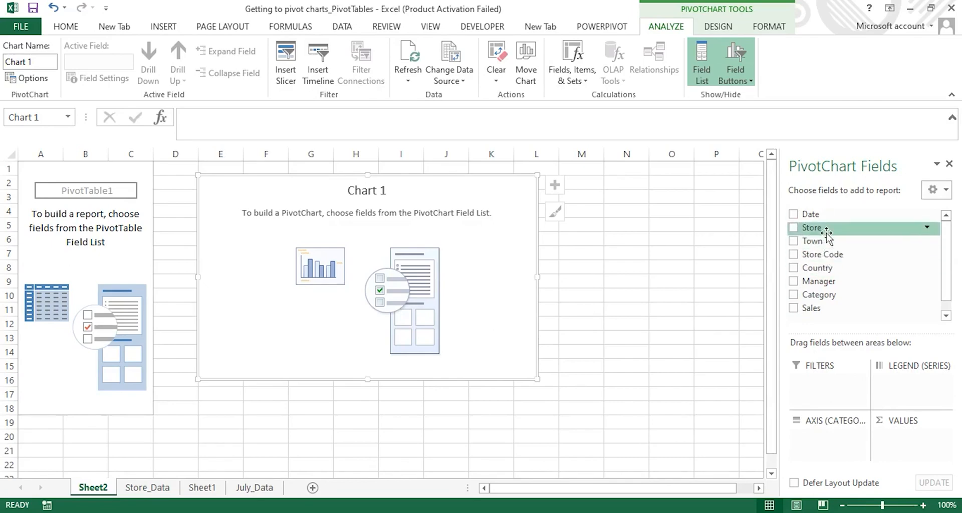
- Plot the sum of Sales by Category in the PivotChart and change it to a 2-D clustered column chart
drag(891, 392, 903, 444)
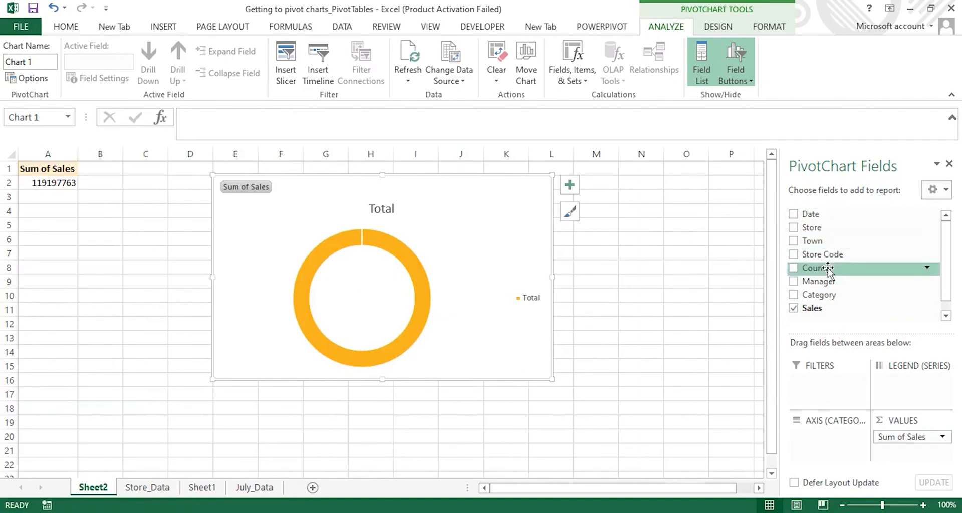
drag(822, 295, 822, 445)
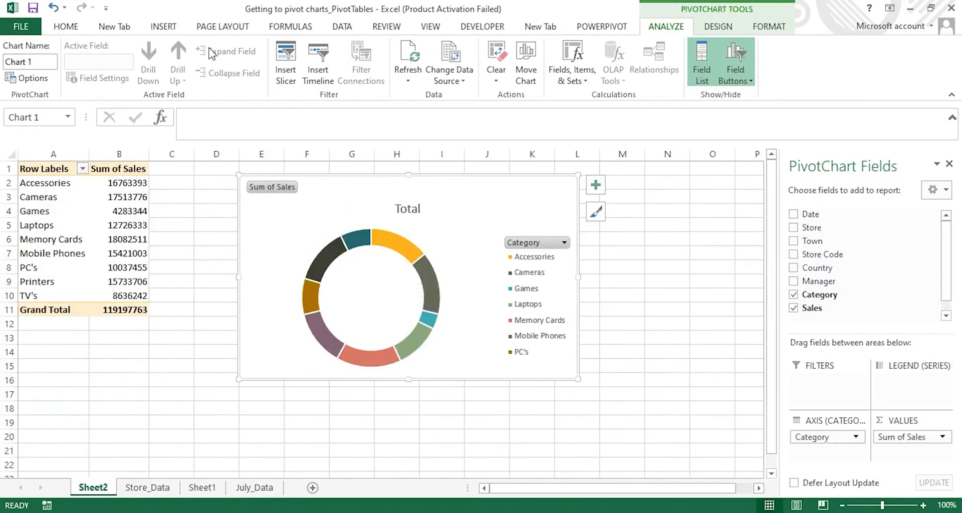
click(172, 28)
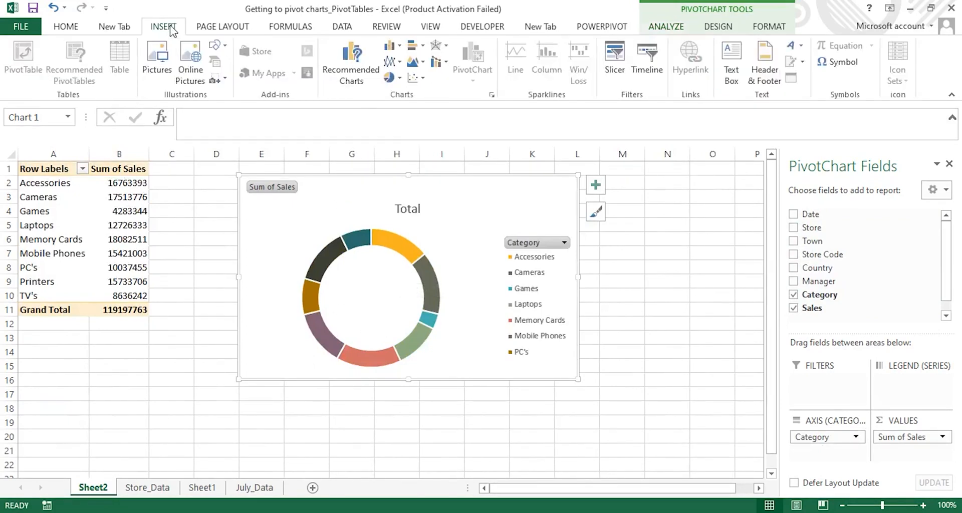
click(392, 45)
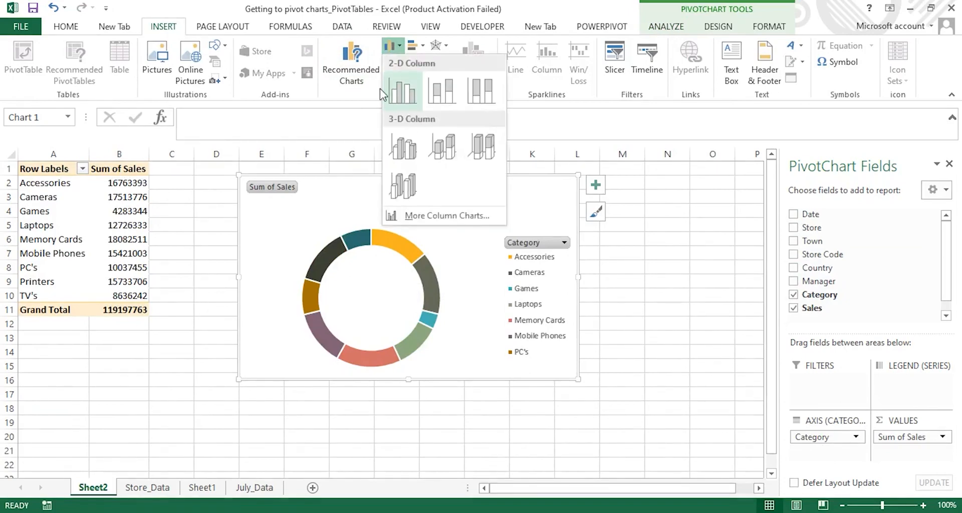
click(402, 96)
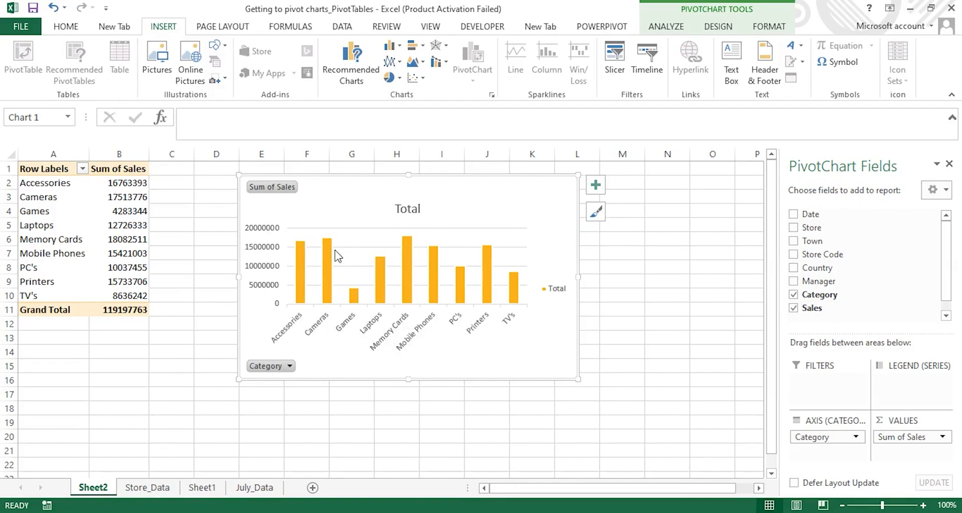
mouse_move(336, 255)
click(668, 207)
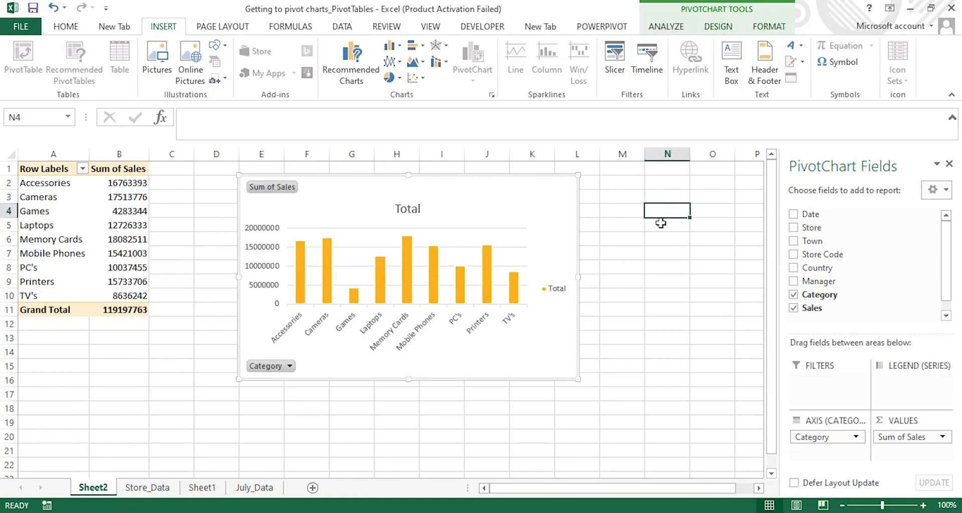
click(655, 253)
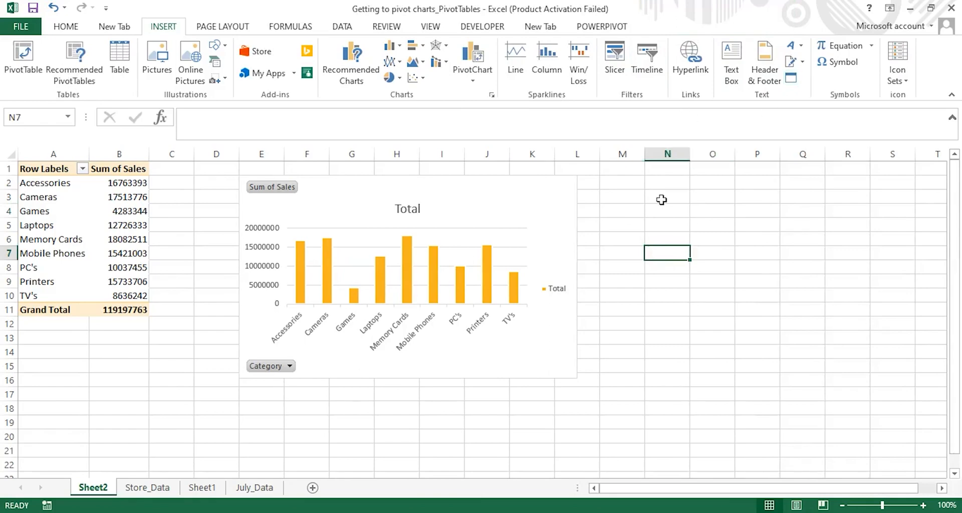
click(543, 202)
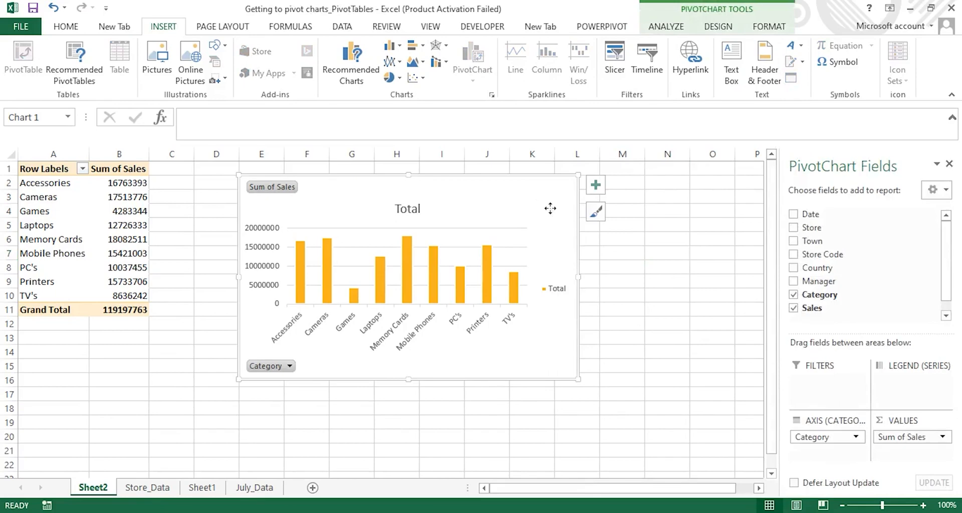
right_click(551, 210)
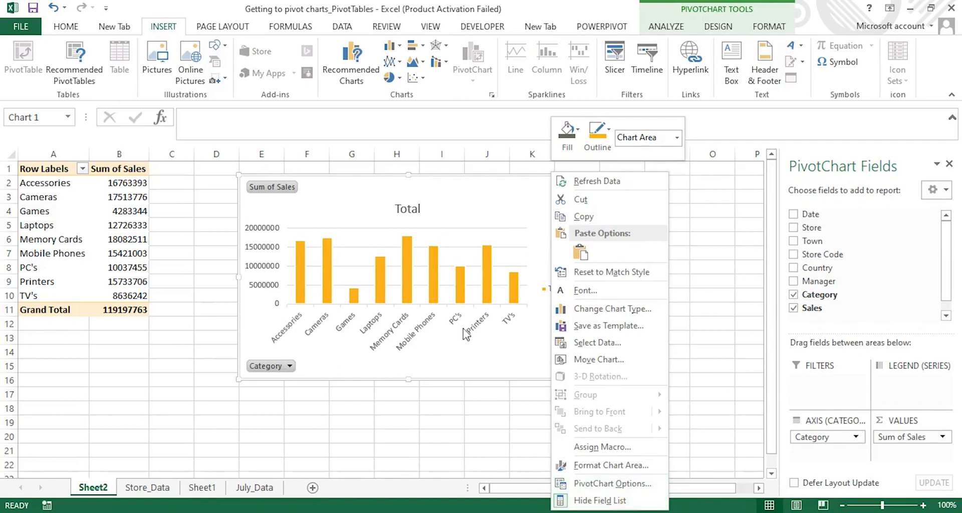
click(474, 208)
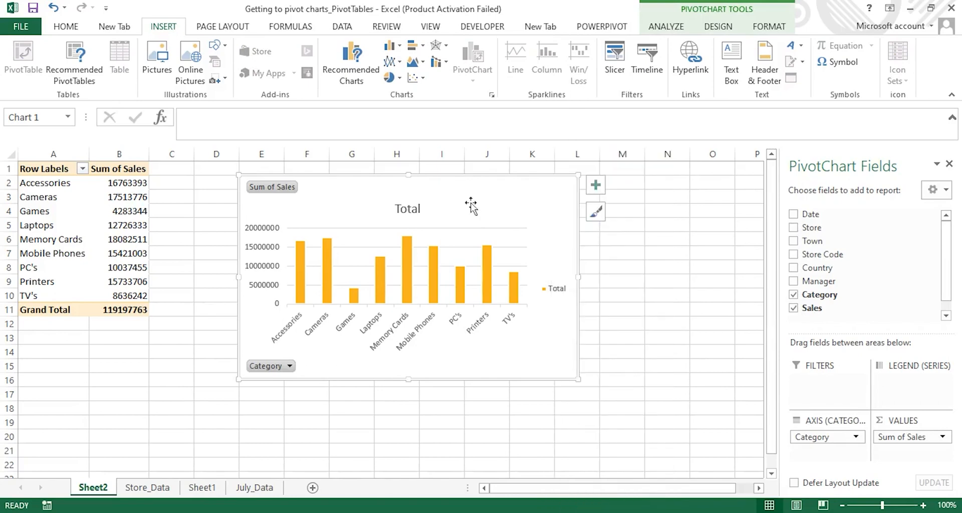
click(663, 32)
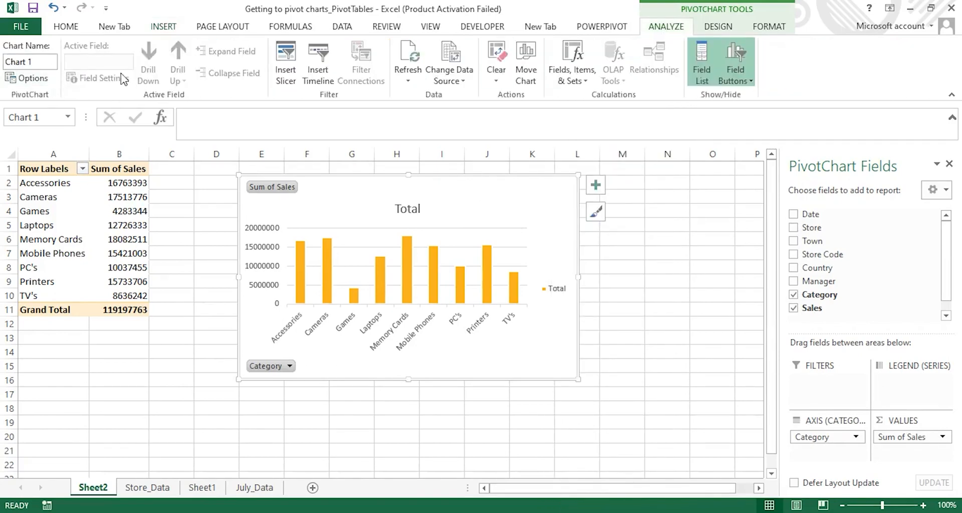
click(285, 79)
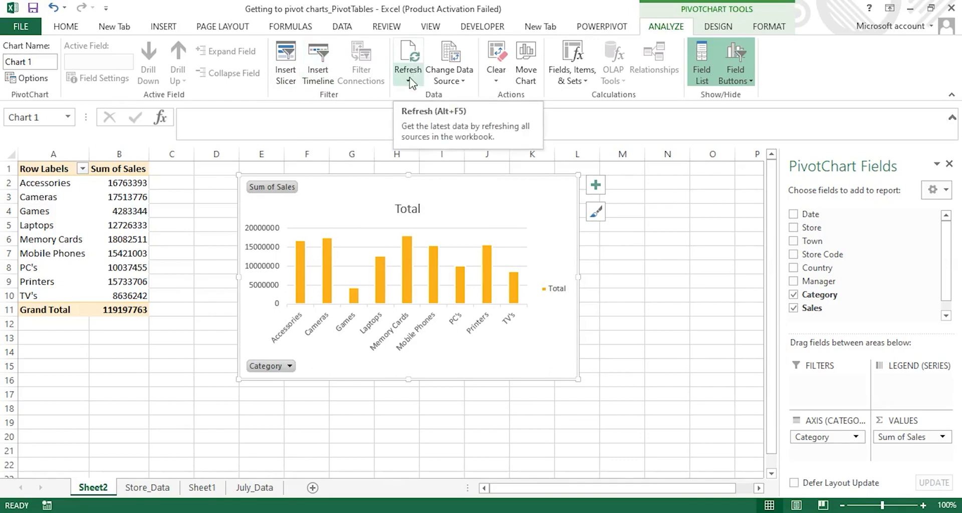
- Add Outside End data labels to the chart's columns and widen the chart to about the end of column N
click(716, 30)
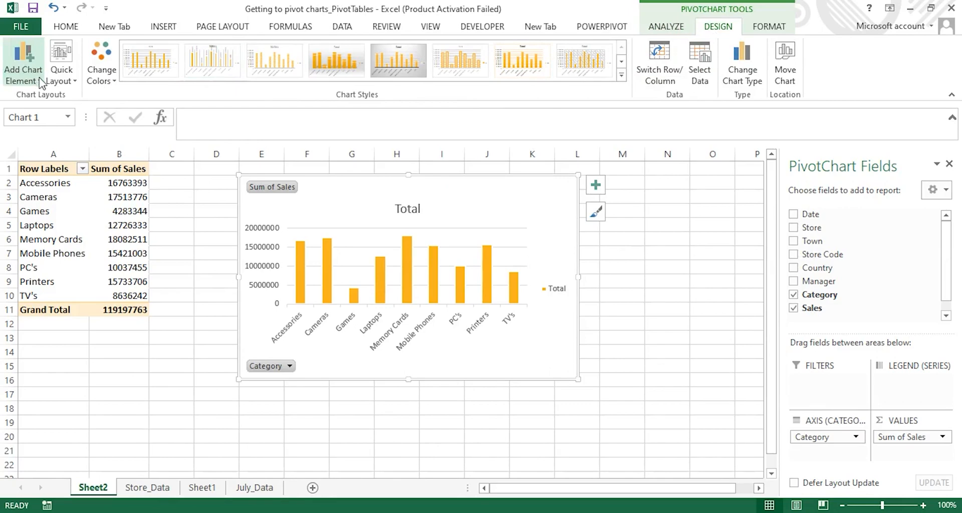
click(41, 82)
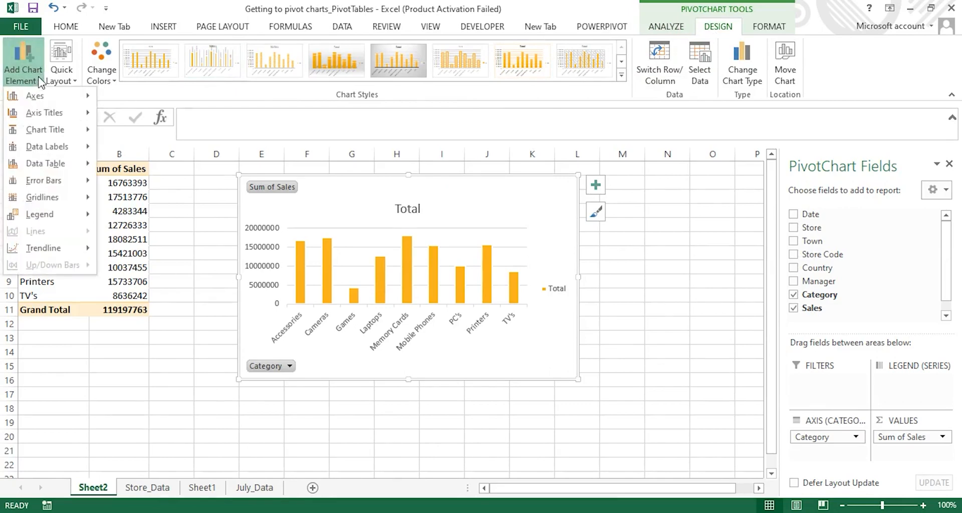
mouse_move(81, 118)
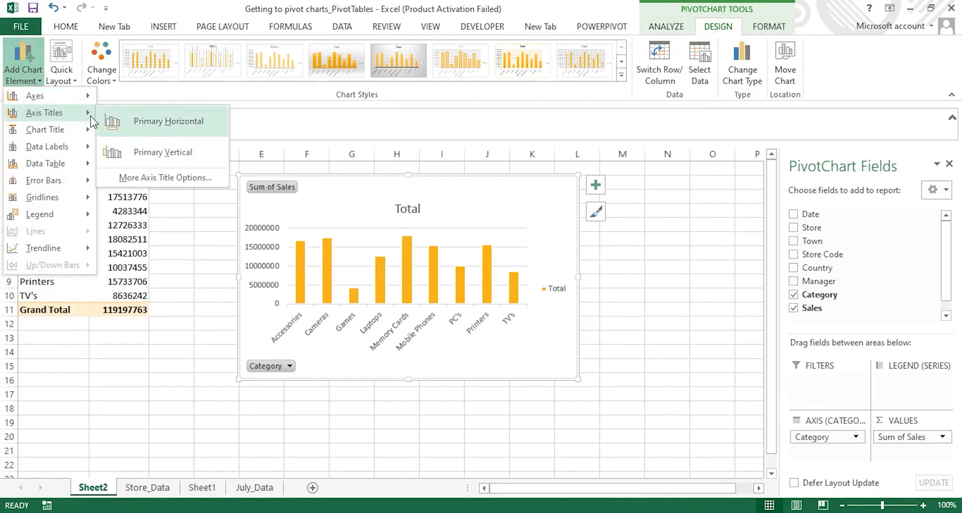
mouse_move(60, 133)
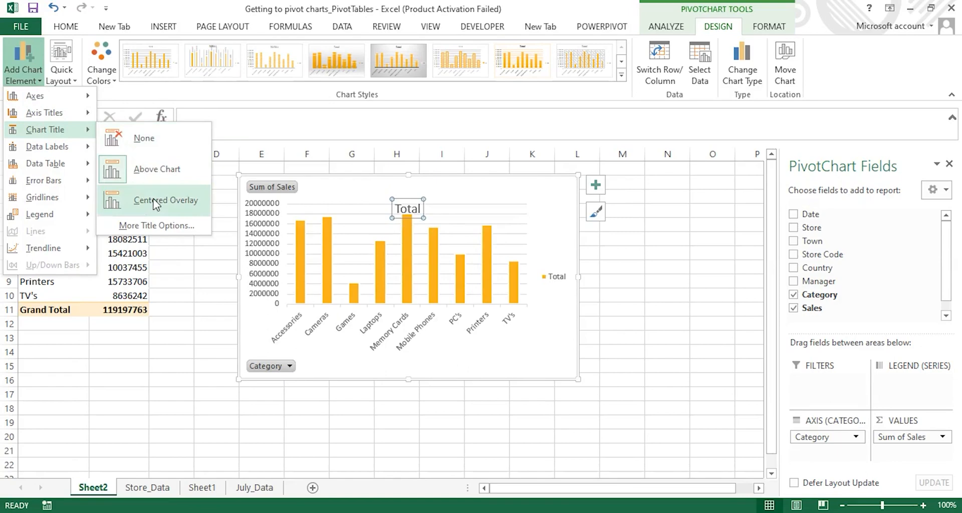
mouse_move(73, 151)
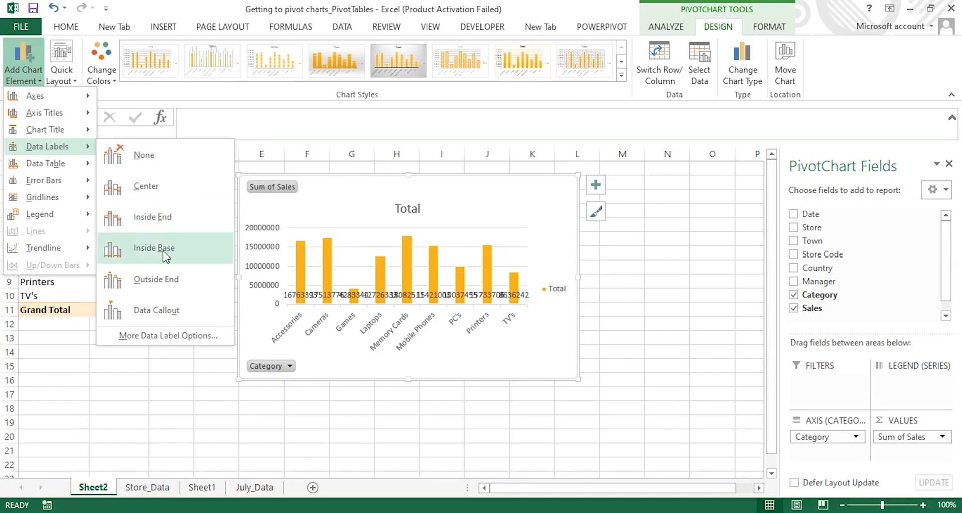
click(172, 278)
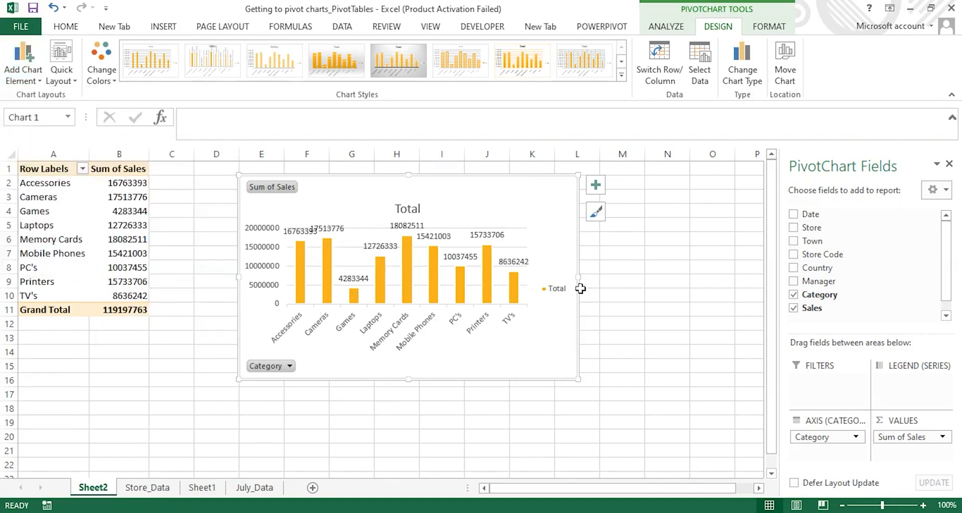
drag(579, 277, 674, 278)
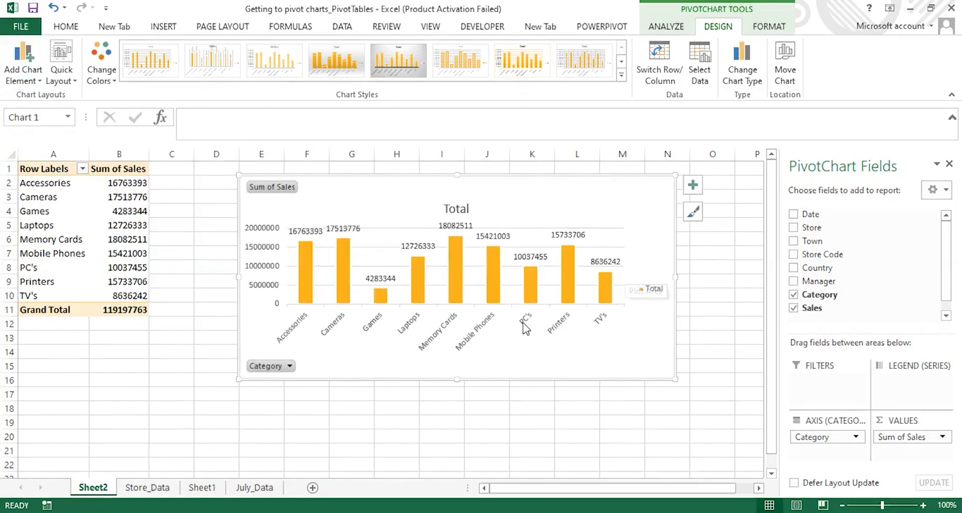
- Move the chart's legend to the bottom of the chart
click(37, 81)
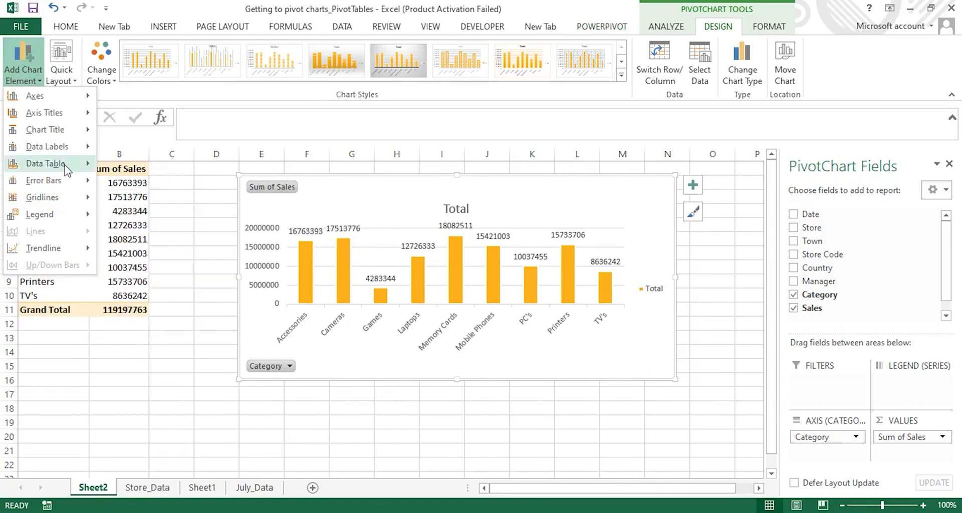
mouse_move(75, 169)
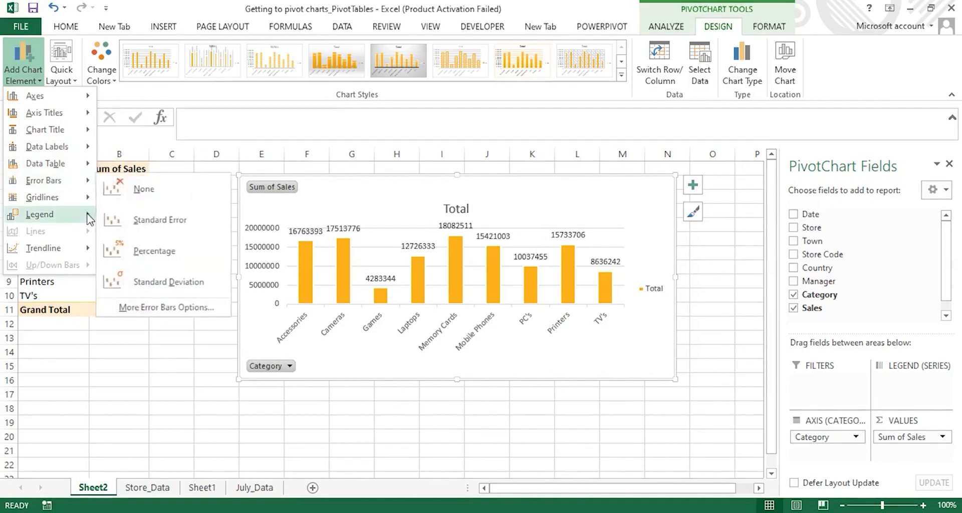
mouse_move(88, 215)
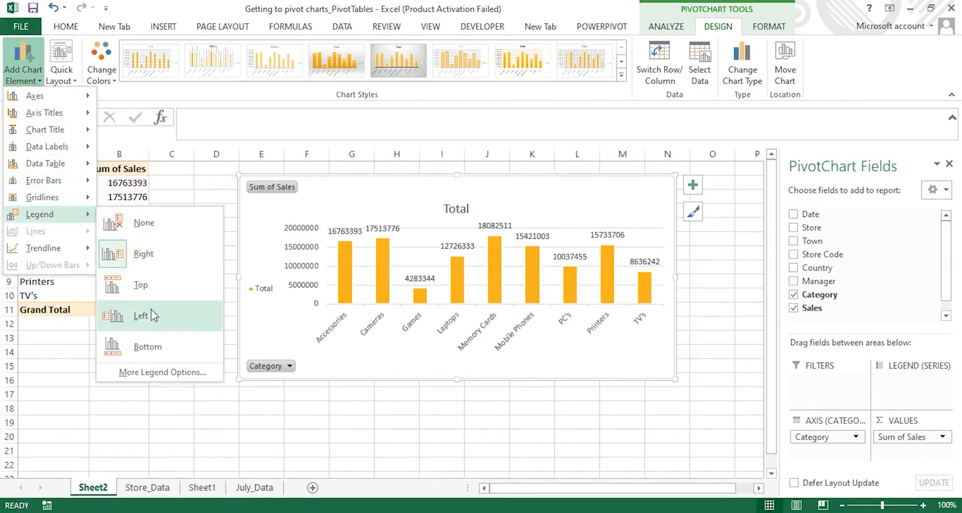
click(150, 342)
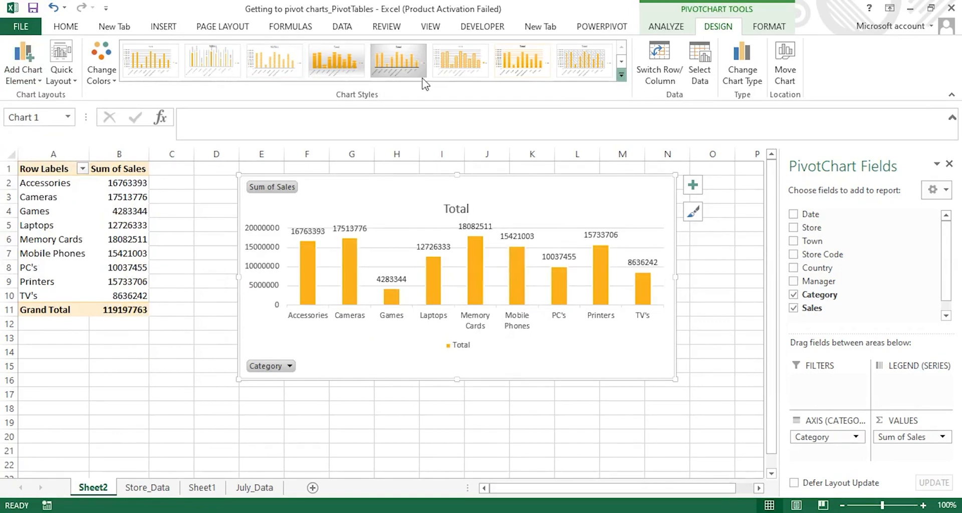
- Apply the chart style with the grey gradient background and the first Colorful palette to the PivotChart
click(399, 61)
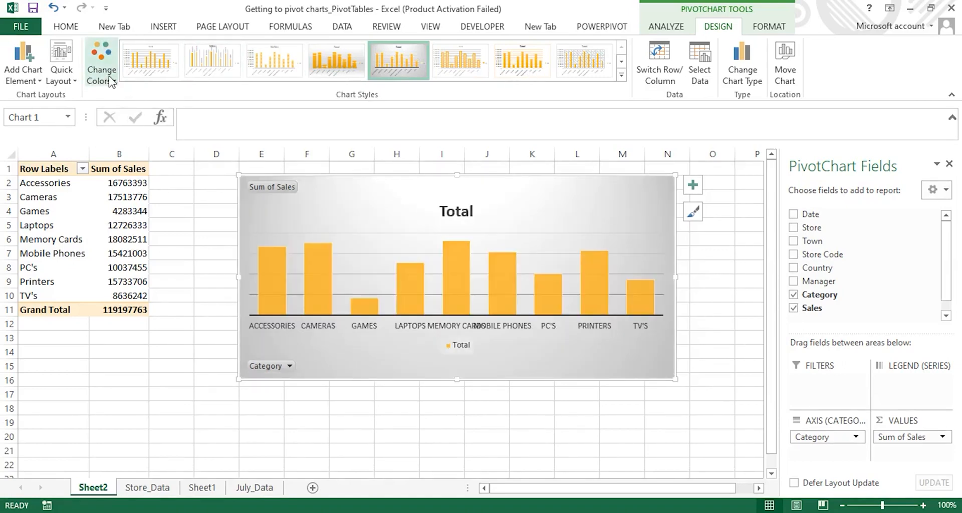
click(118, 79)
click(119, 80)
click(119, 79)
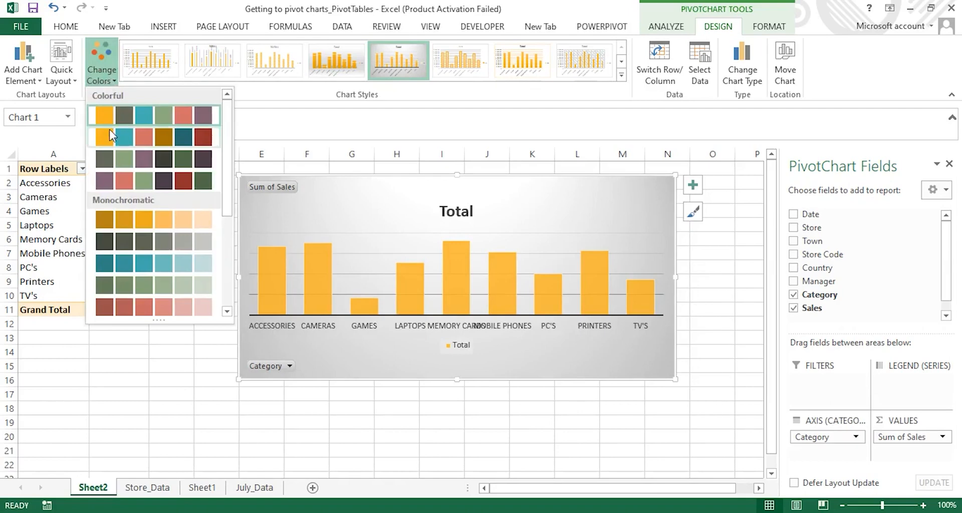
click(137, 120)
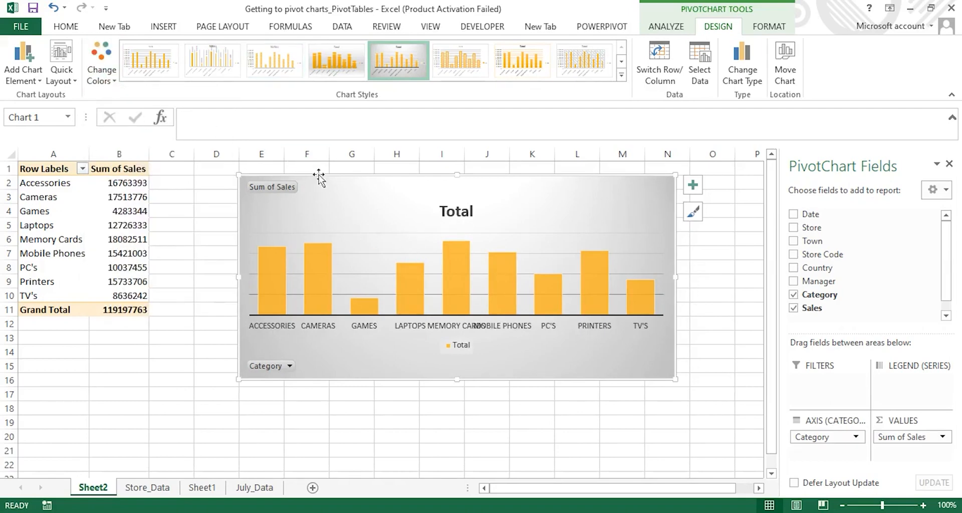
click(106, 79)
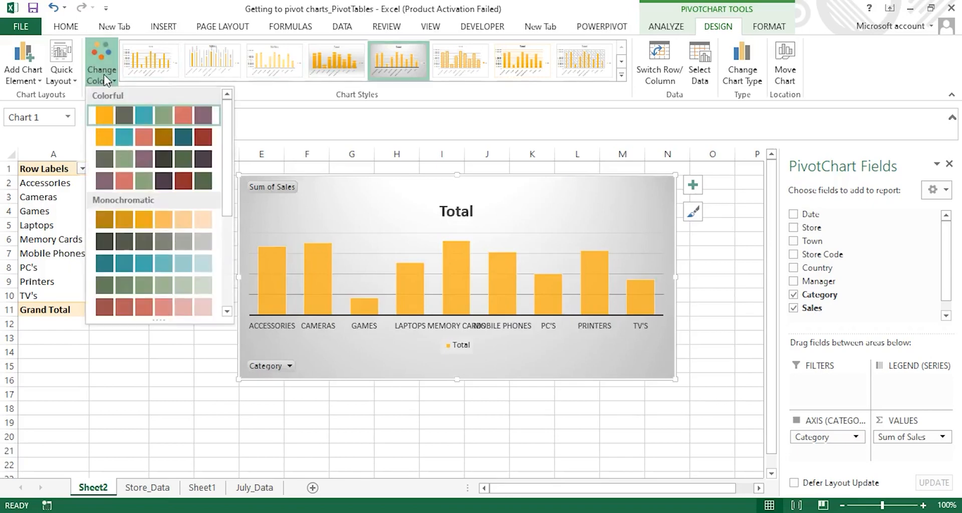
click(146, 120)
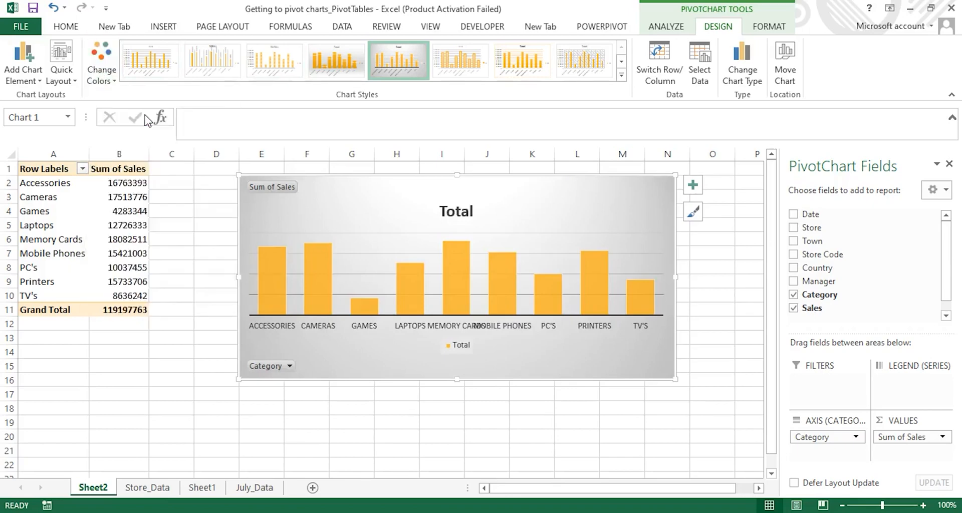
click(217, 221)
click(364, 197)
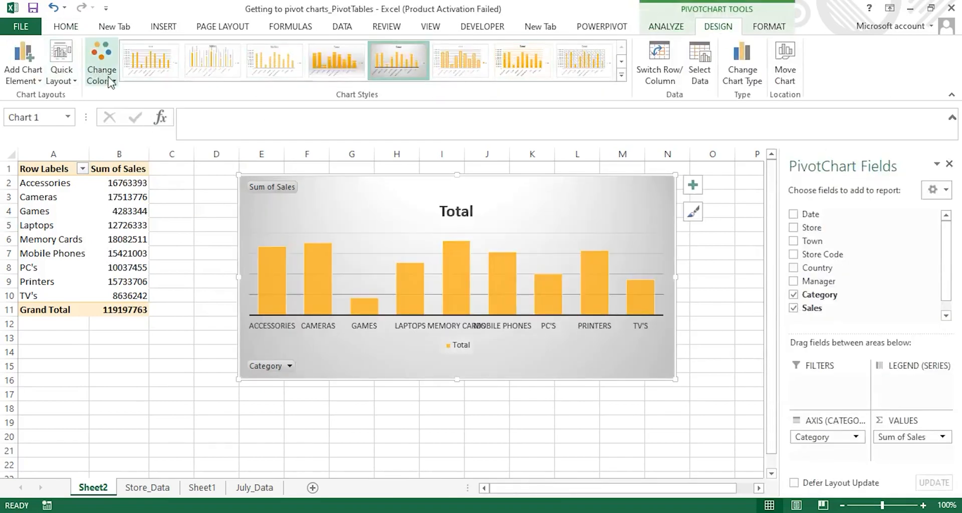
click(111, 83)
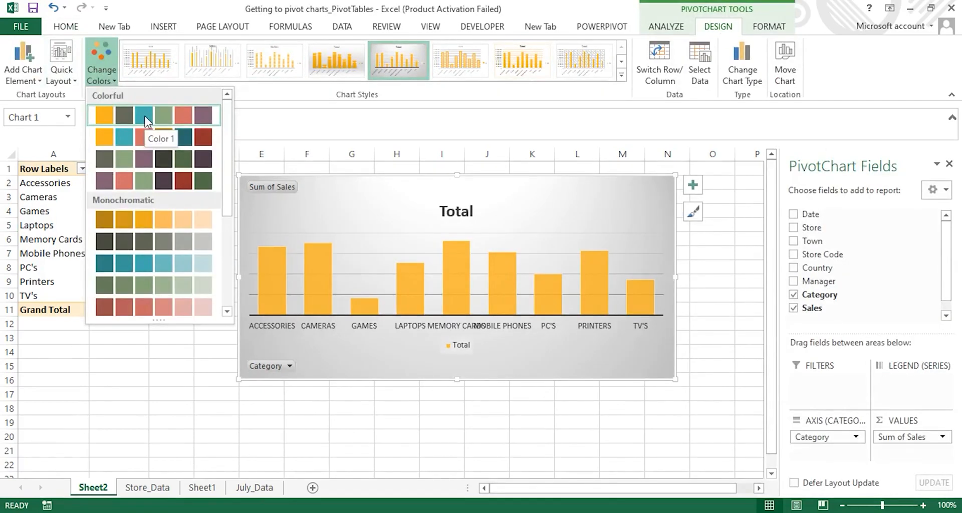
click(147, 120)
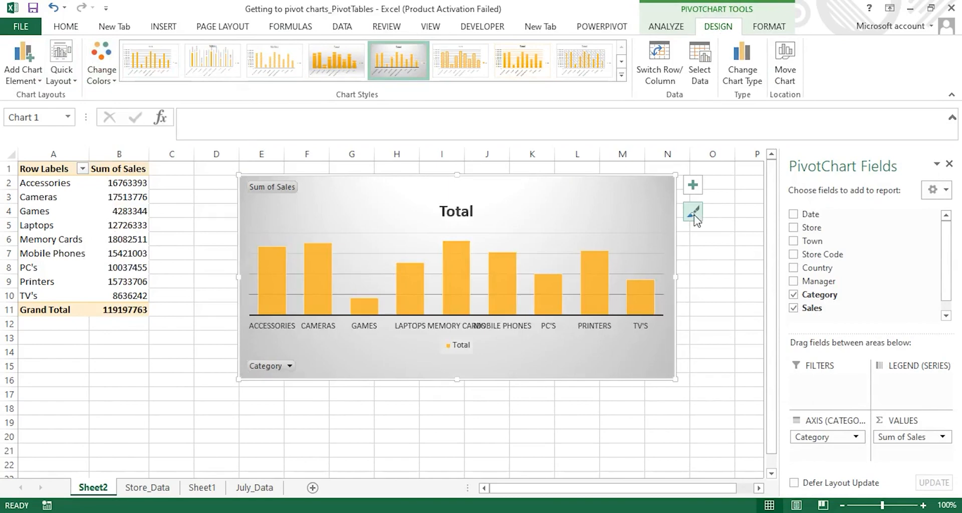
right_click(595, 202)
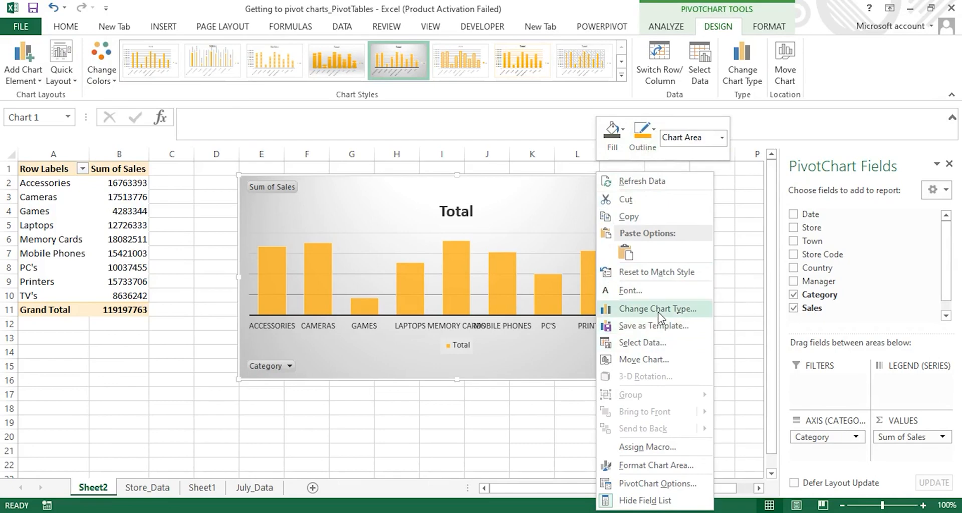
click(500, 275)
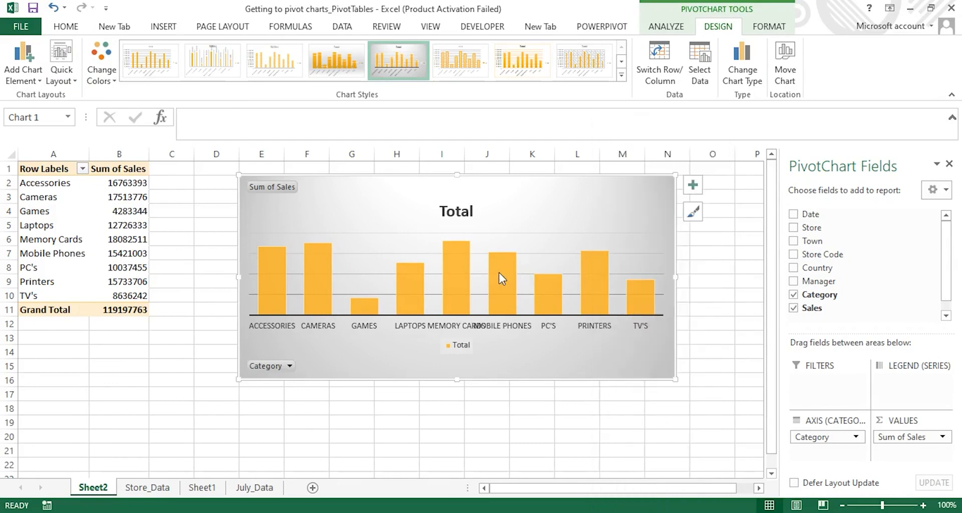
- Select the chart's column series and recolour it with the fourth Colorful palette, which starts with purple
click(503, 275)
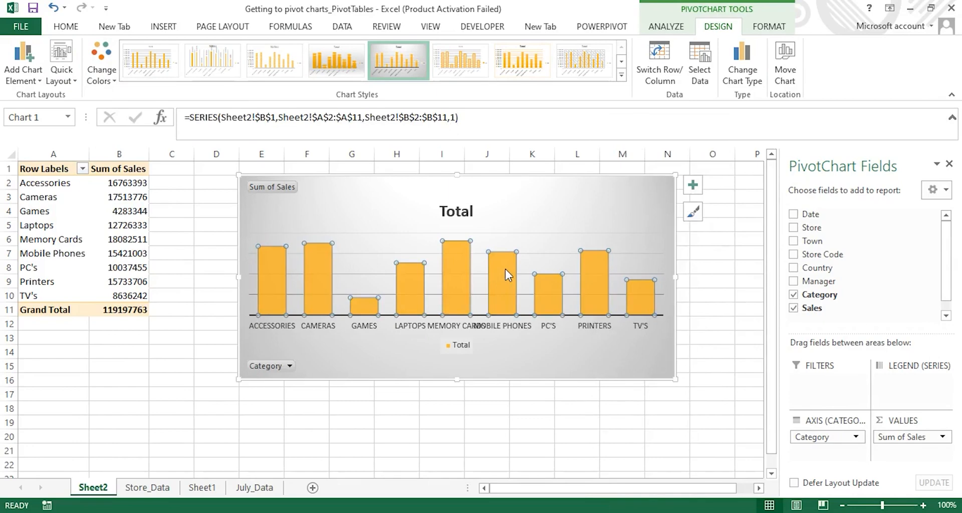
click(107, 75)
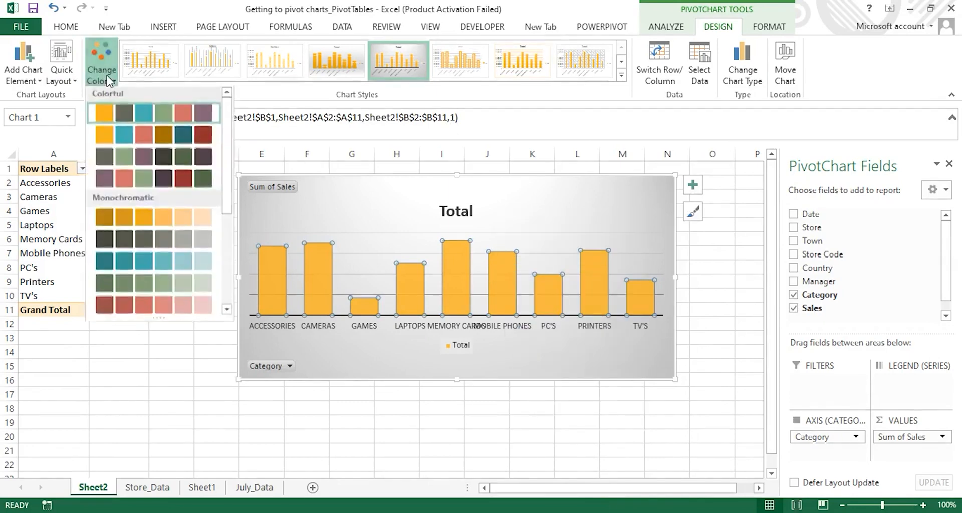
click(140, 116)
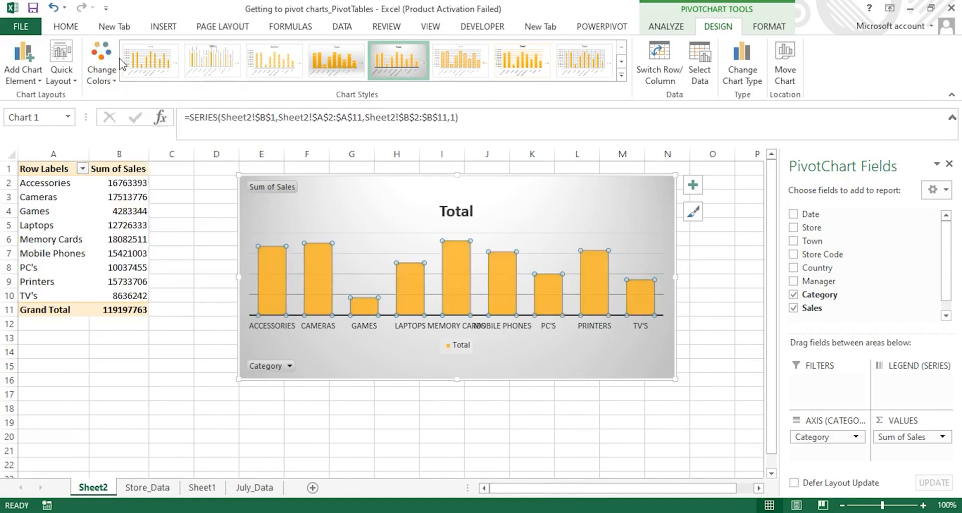
click(109, 73)
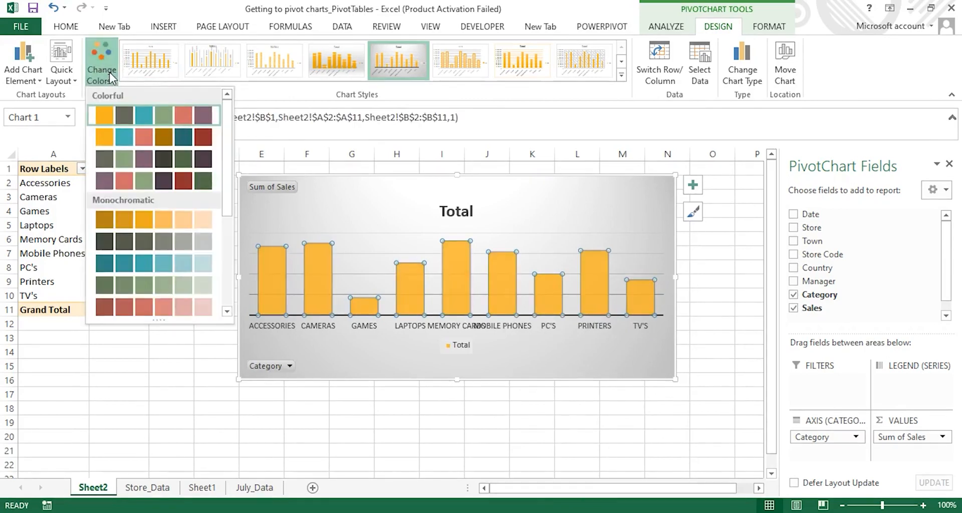
click(128, 185)
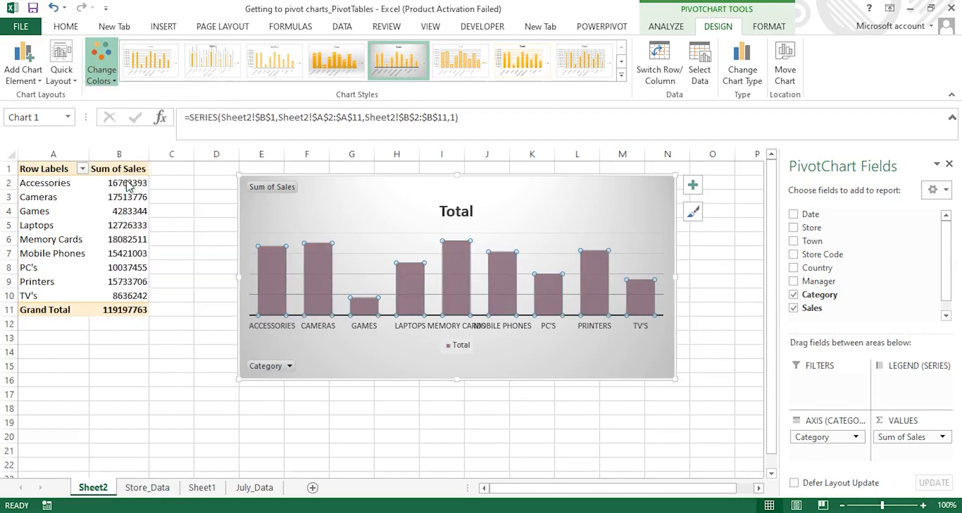
- Recolour the columns with the light-to-dark red Monochromatic palette and apply the seventh chart style, with white background and gradient columns
click(111, 79)
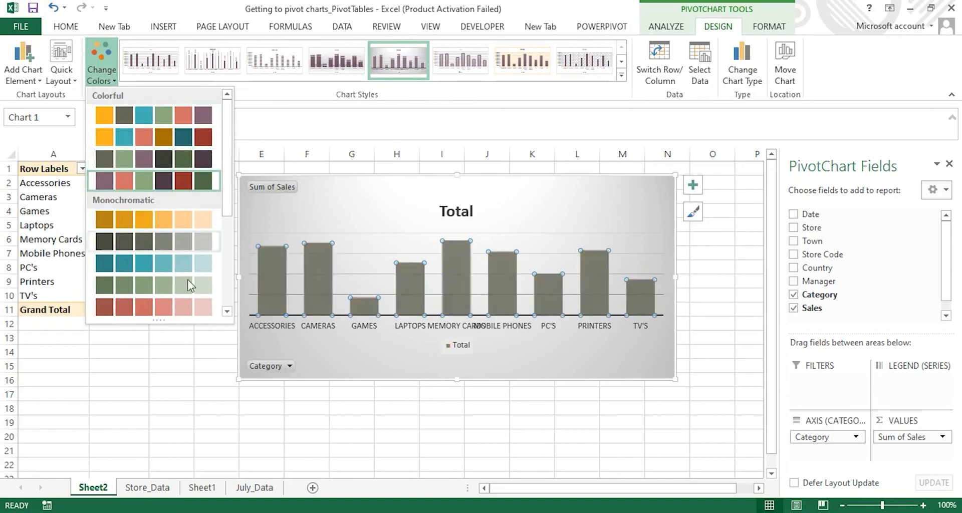
drag(230, 167, 234, 252)
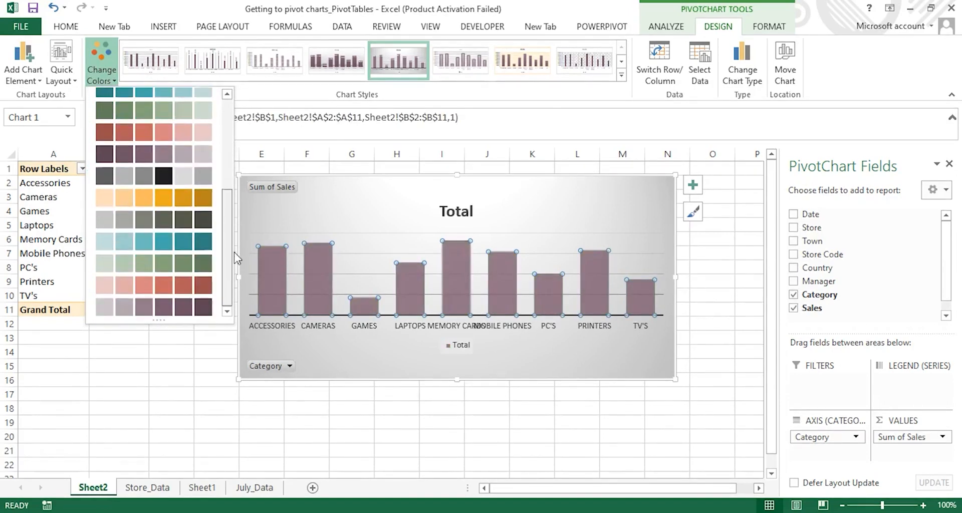
click(165, 282)
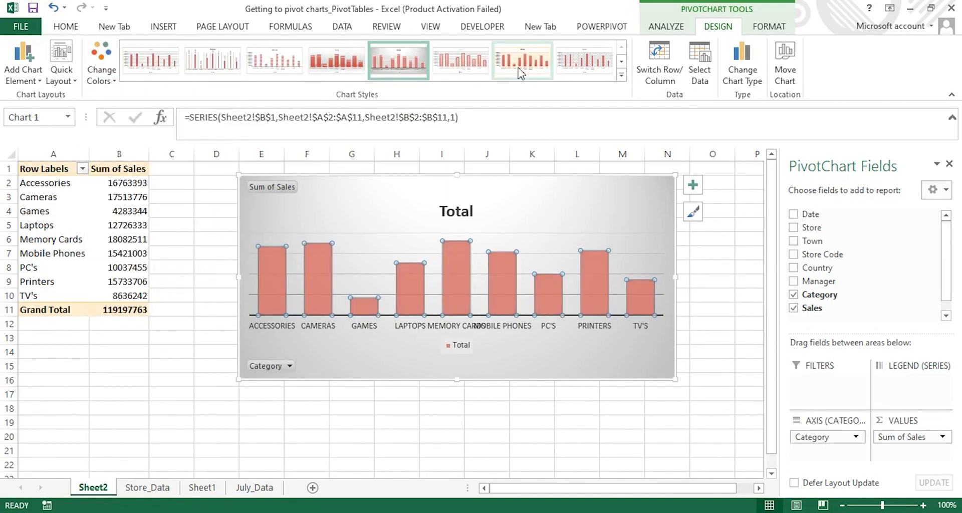
click(521, 74)
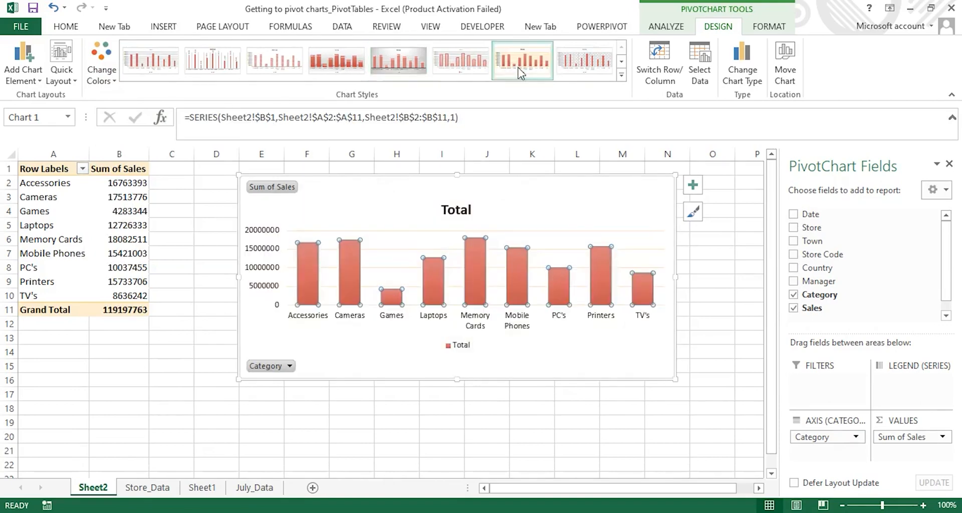
- Open the formatting options for the Total data series and set the columns' shadow transparency to 18%
right_click(515, 269)
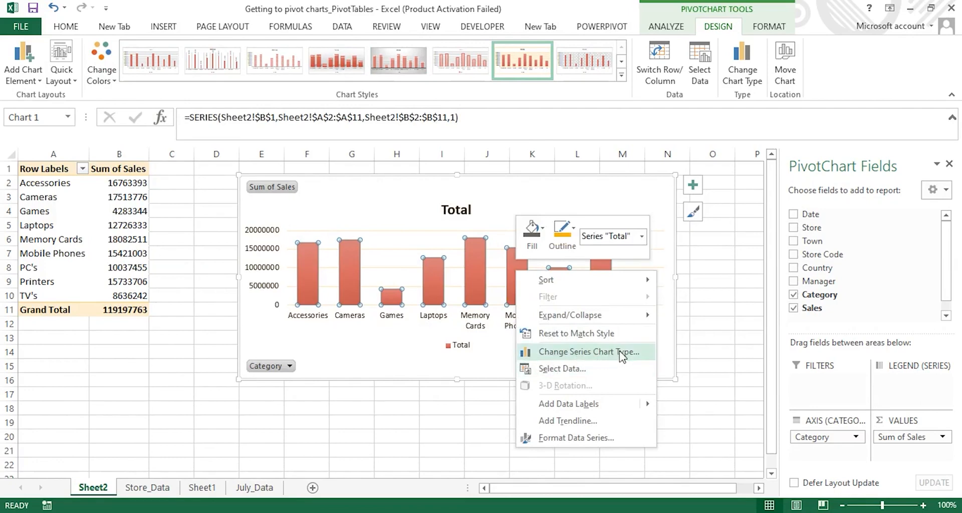
key(Escape)
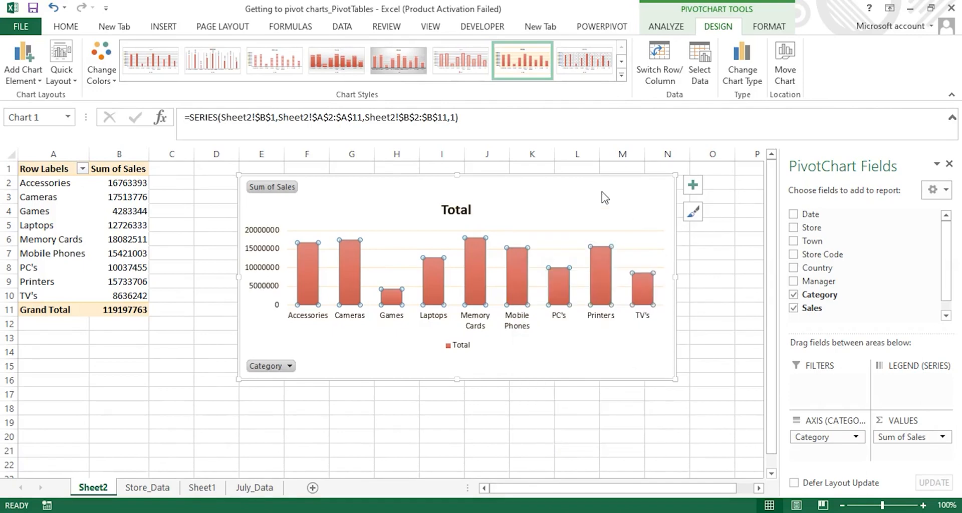
key(ctrl+1)
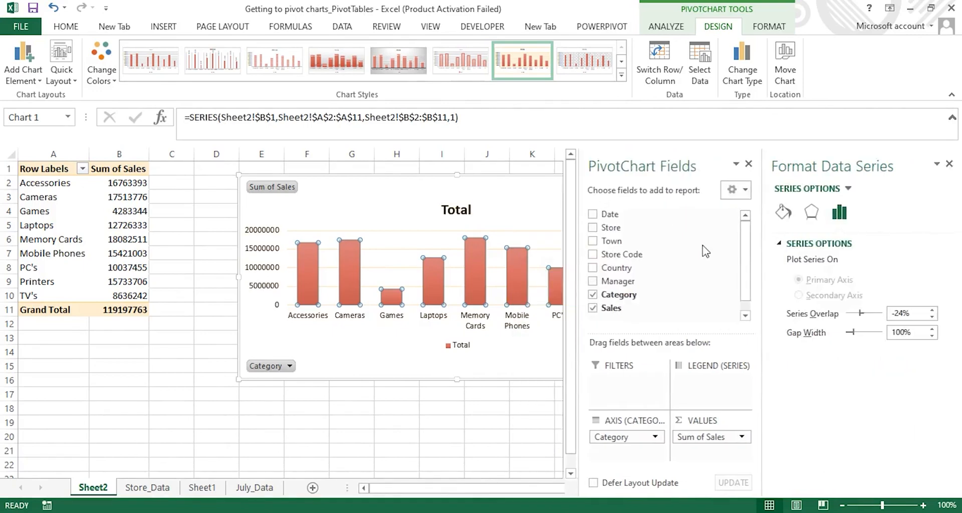
click(840, 213)
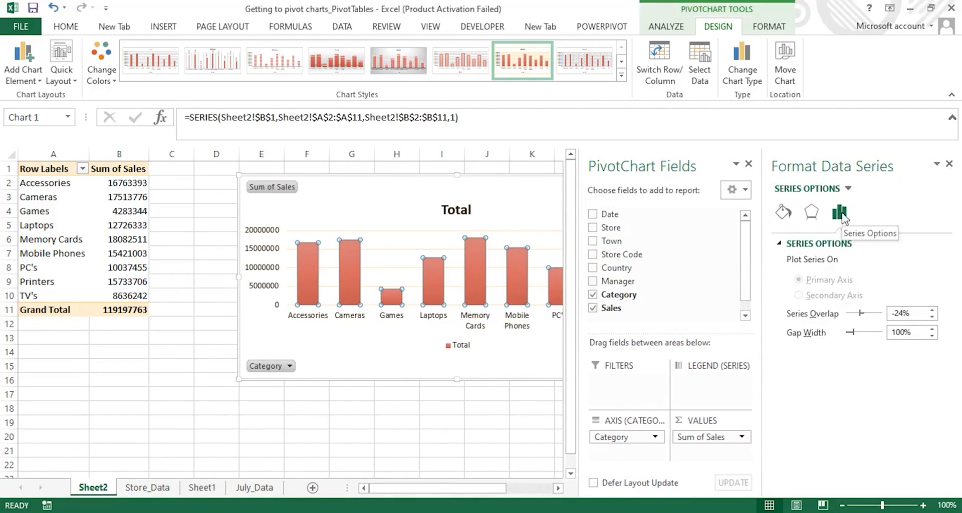
click(812, 215)
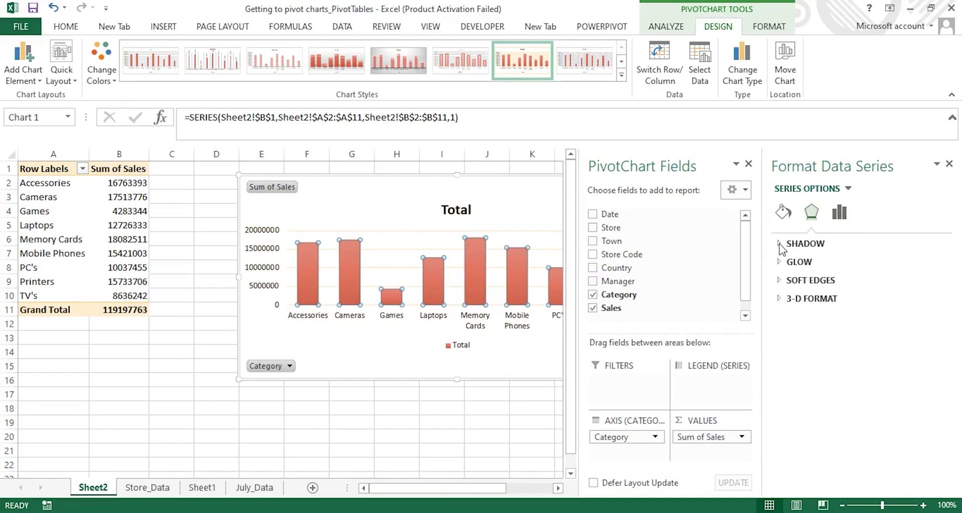
double_click(780, 244)
double_click(779, 247)
click(779, 247)
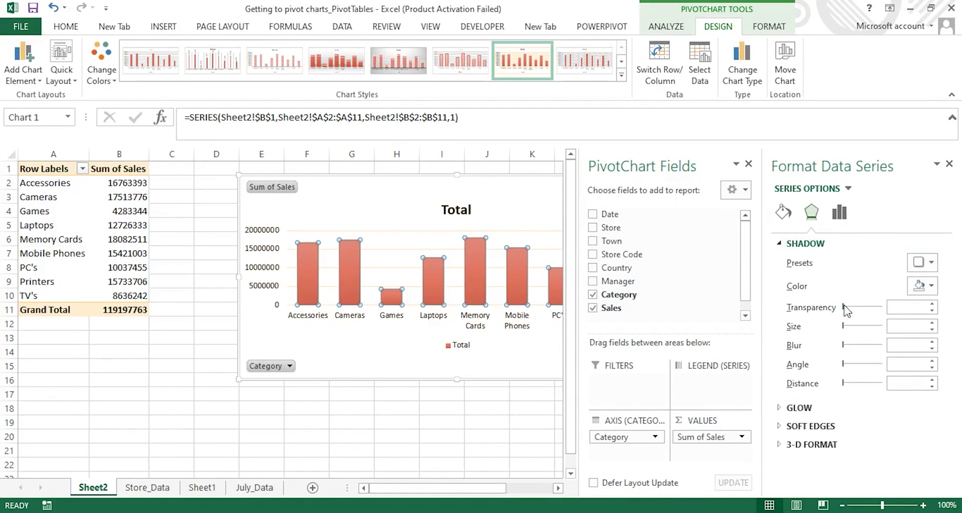
drag(844, 307, 851, 306)
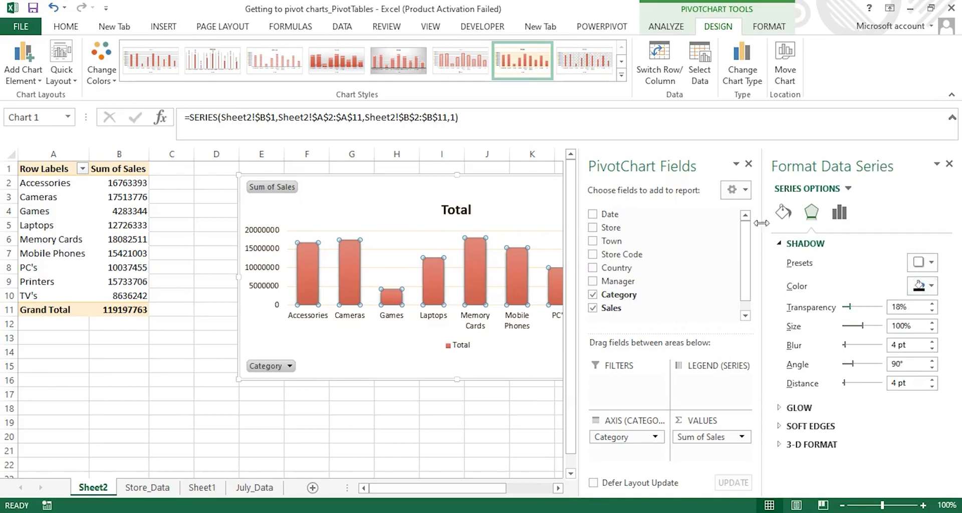
- Give the columns a solid fill in the standard light green colour with 18% transparency
click(783, 213)
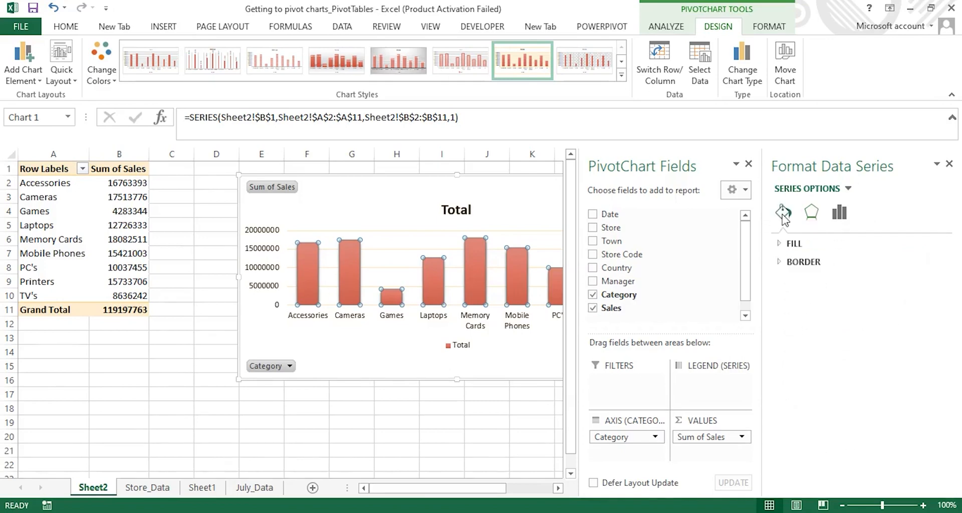
click(791, 244)
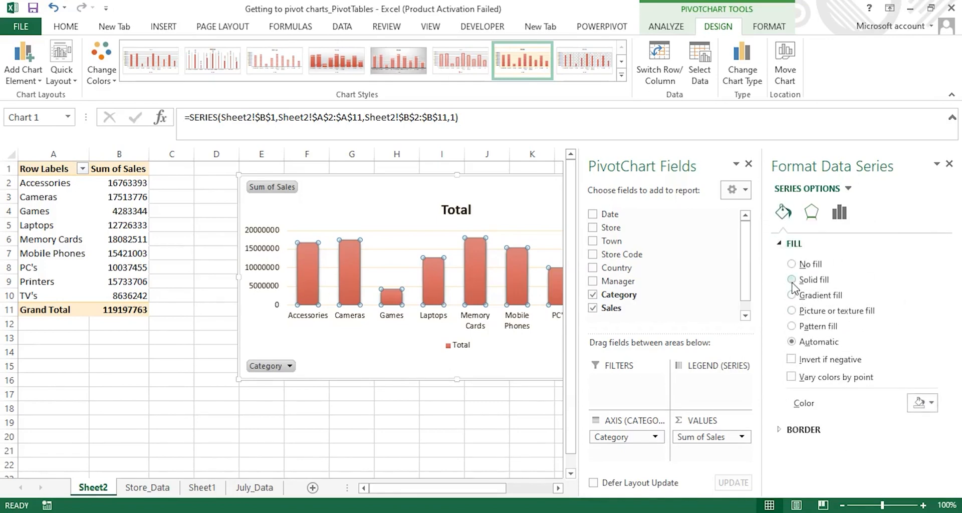
click(792, 280)
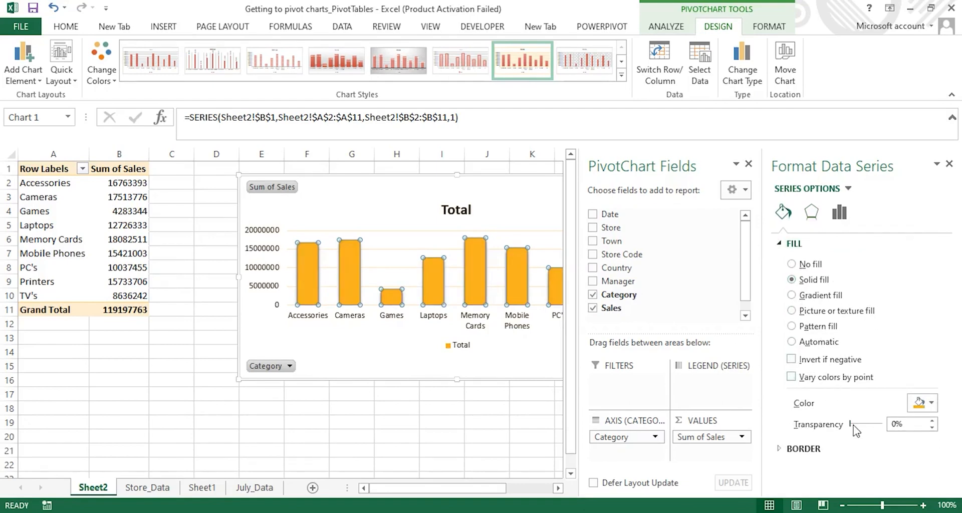
drag(851, 424, 856, 425)
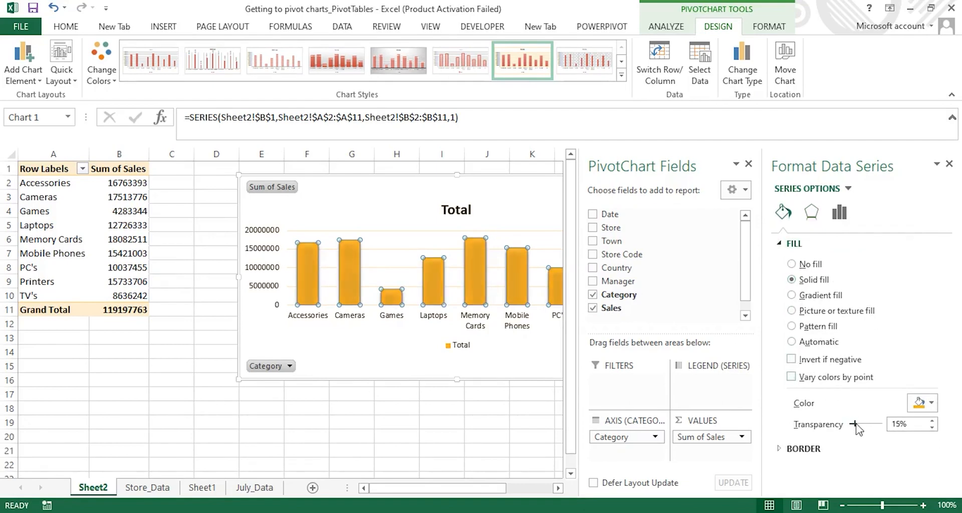
click(921, 403)
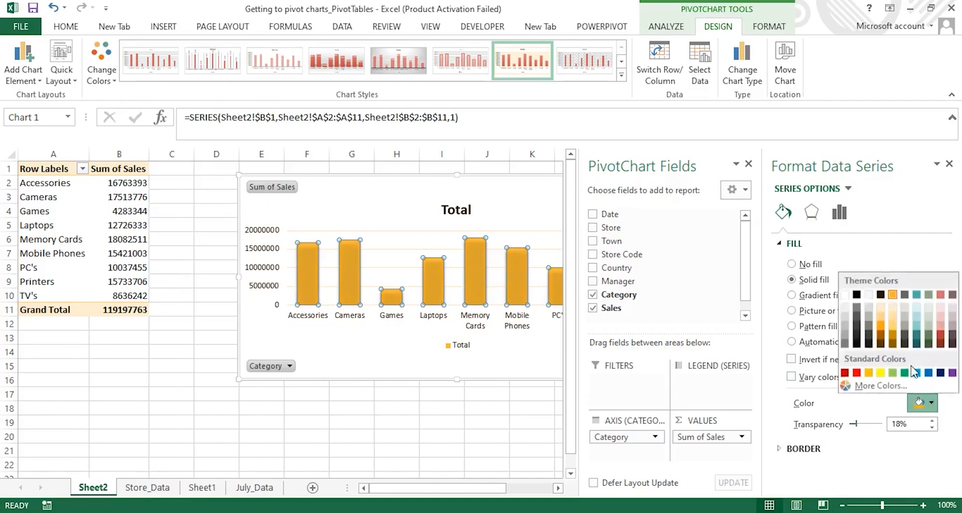
click(893, 374)
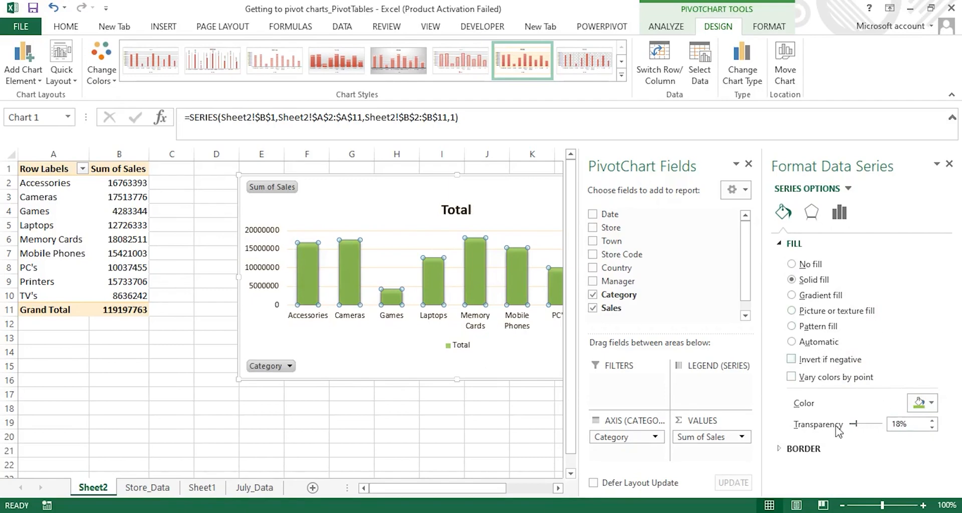
- Set the transparency of the columns' border line to 17%
click(803, 450)
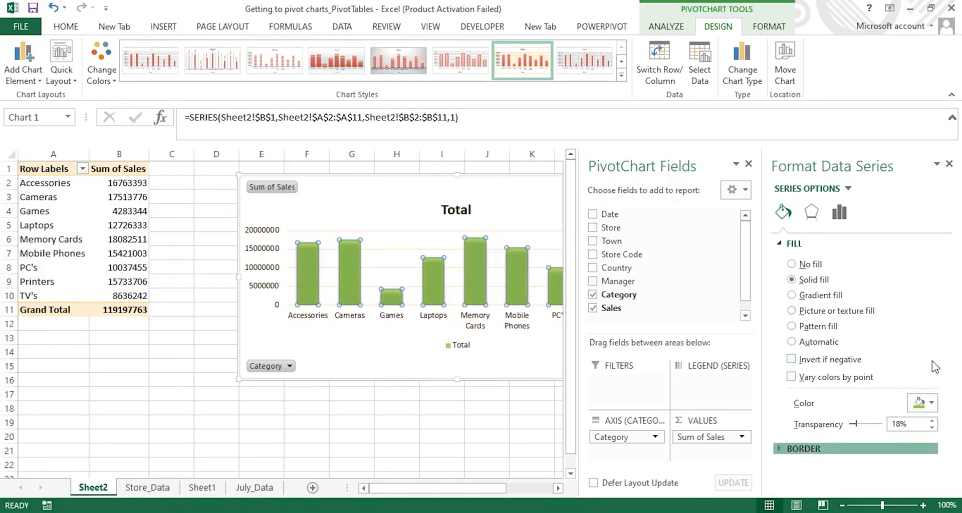
drag(943, 294, 960, 396)
scroll(906, 356, down, 3)
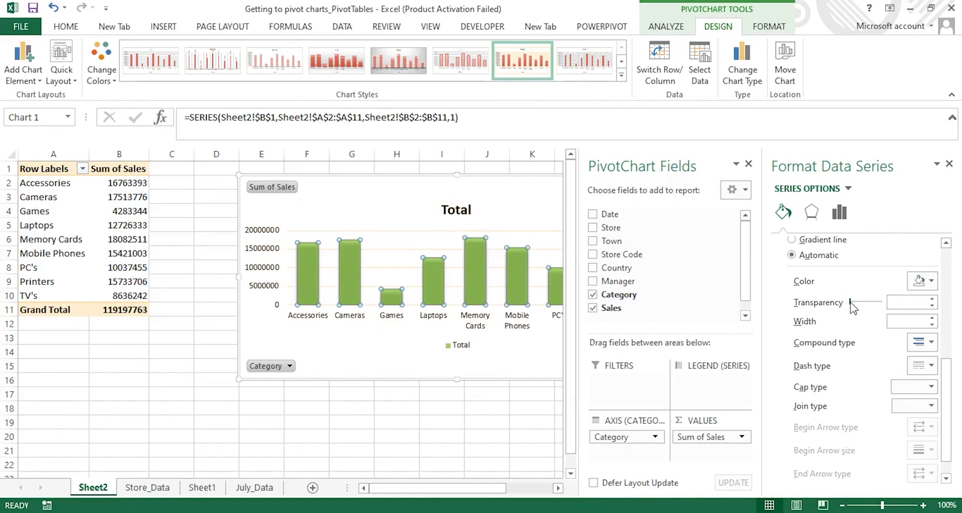
drag(852, 303, 857, 302)
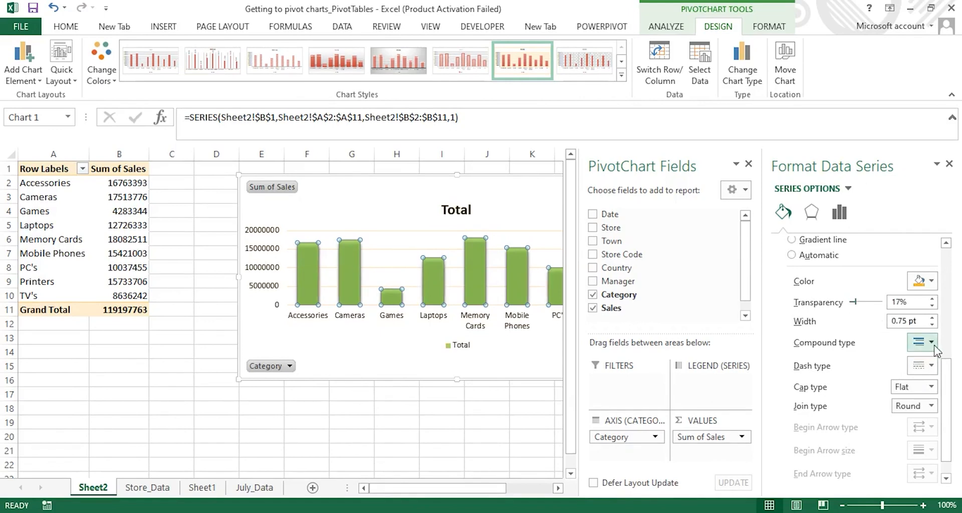
- Set the columns' shadow blur to 9 pt and their glow to size 0 pt with 40% transparency
click(816, 220)
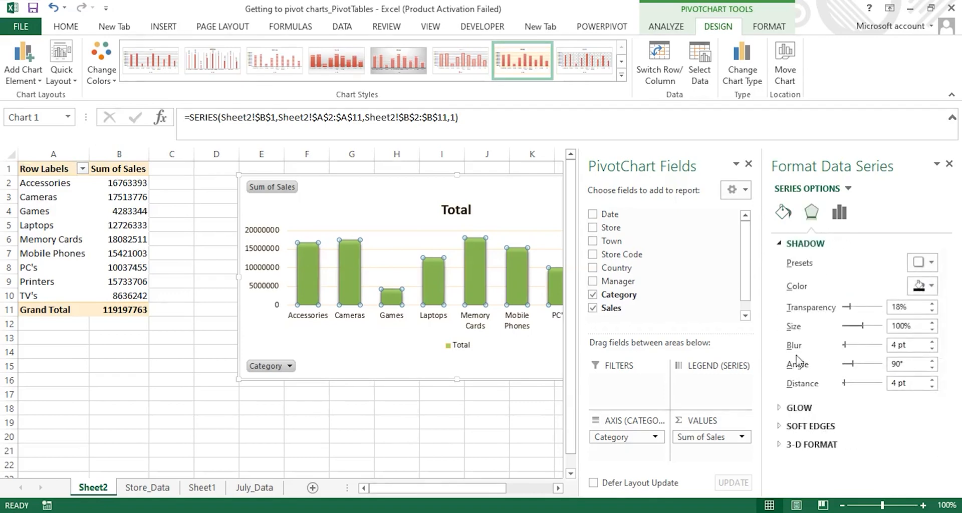
mouse_move(846, 346)
mouse_down()
mouse_move(866, 349)
mouse_move(847, 351)
mouse_up()
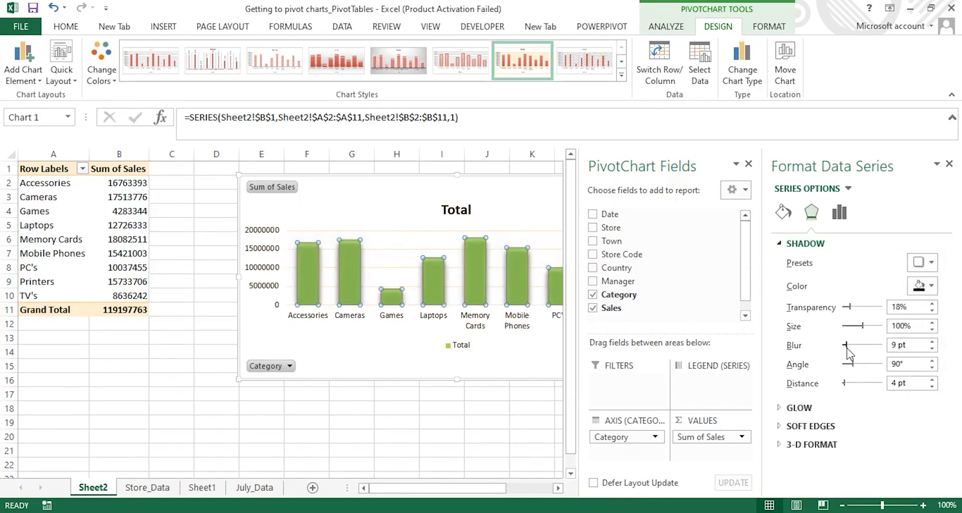
click(781, 408)
scroll(954, 326, down, 3)
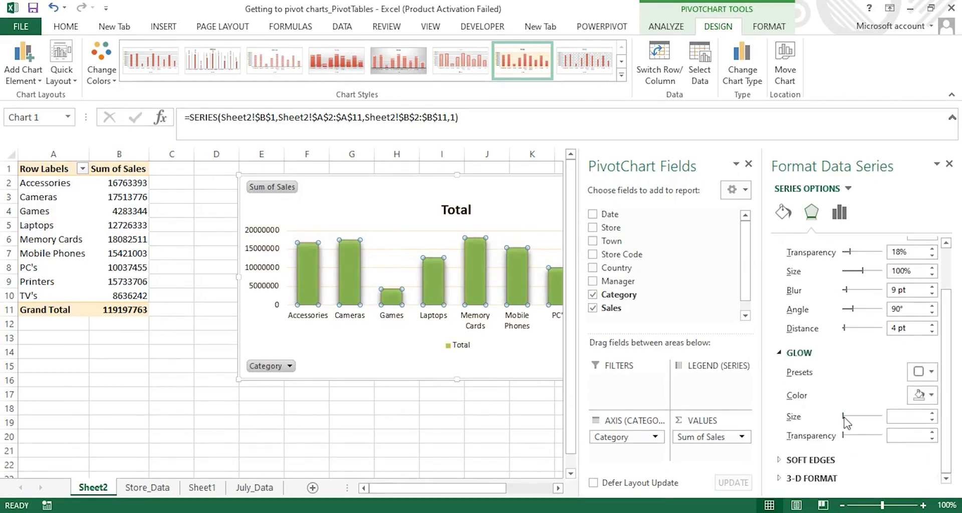
drag(850, 417, 832, 420)
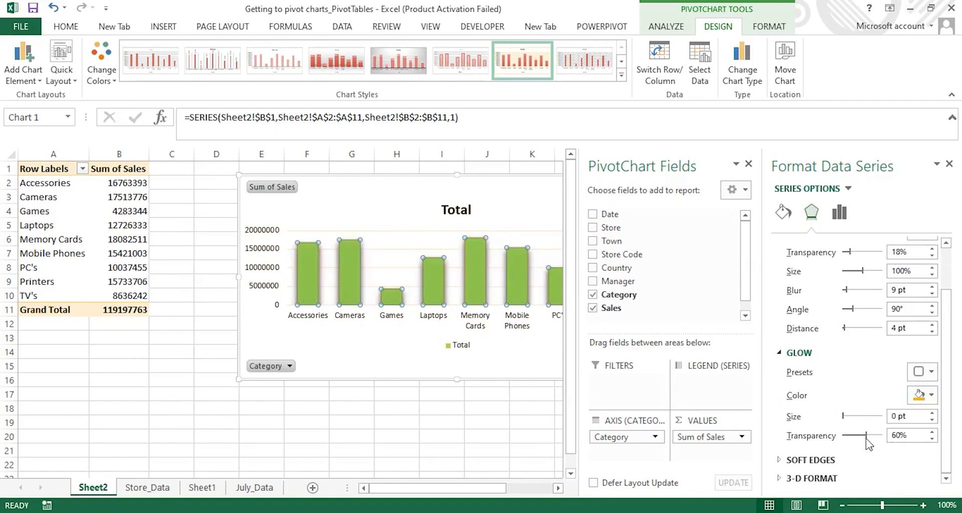
drag(868, 436, 859, 436)
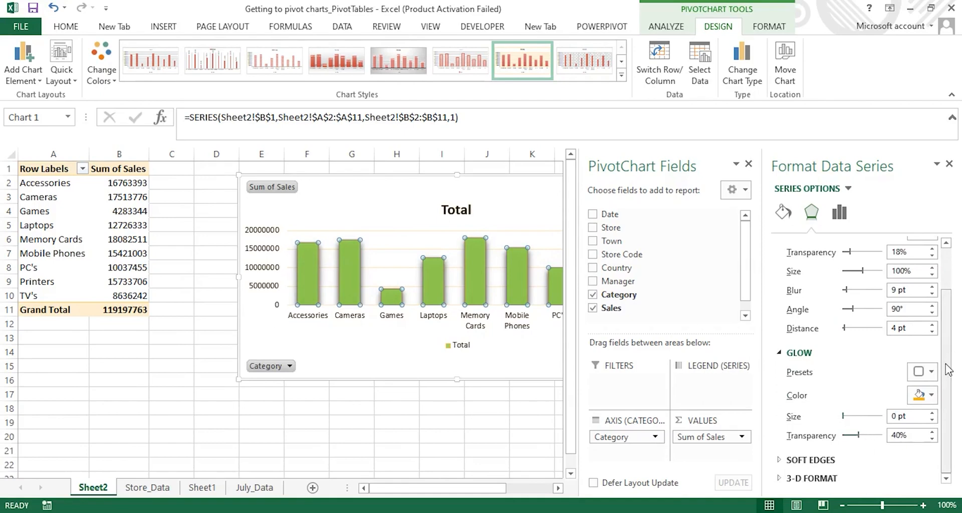
- Set the columns' soft edges size to 2 pt and display the series overlap and gap width options
click(810, 460)
drag(946, 366, 954, 452)
drag(810, 453, 816, 454)
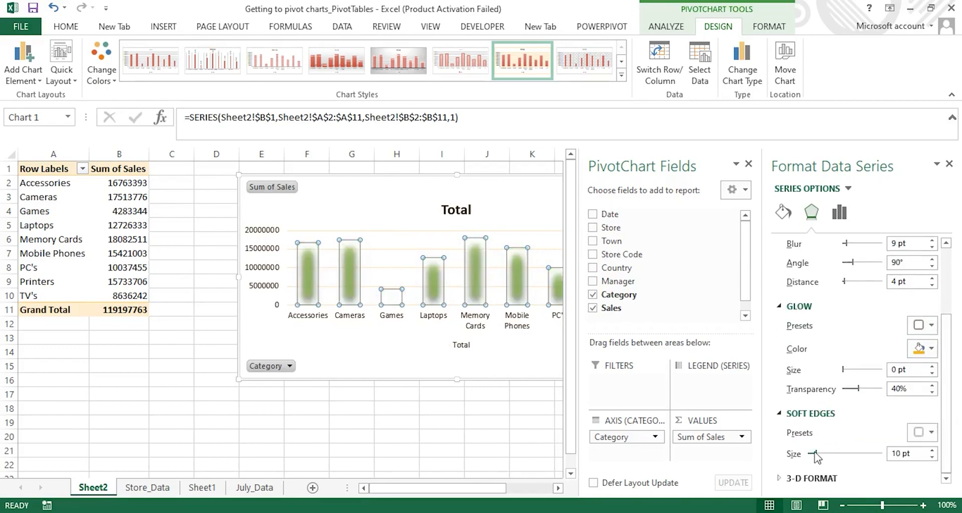
drag(811, 453, 810, 454)
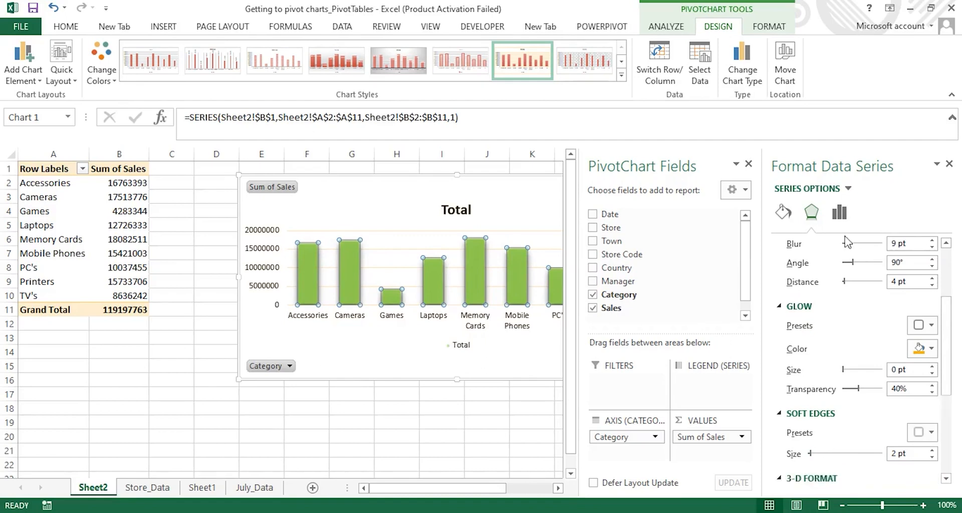
click(840, 213)
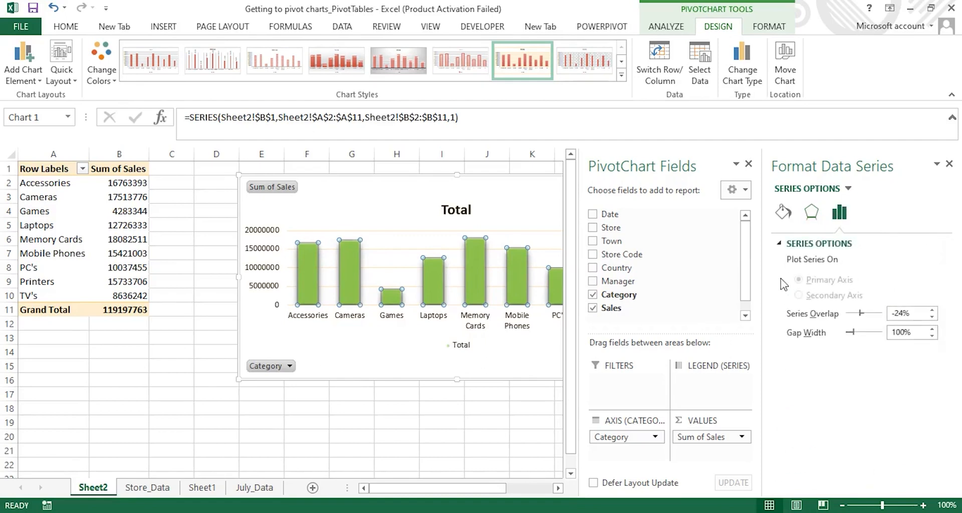
- Open the formatting options for the chart area and give its border a solid line
click(401, 195)
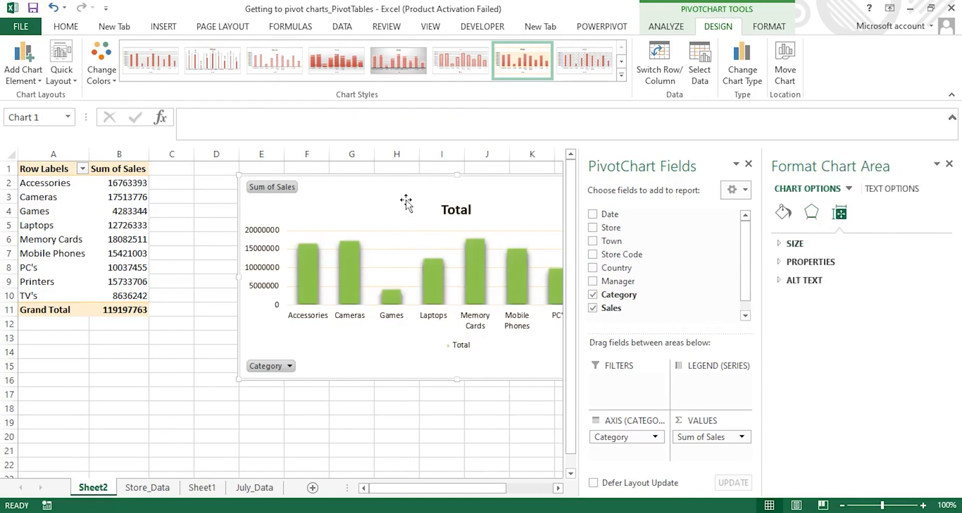
right_click(354, 205)
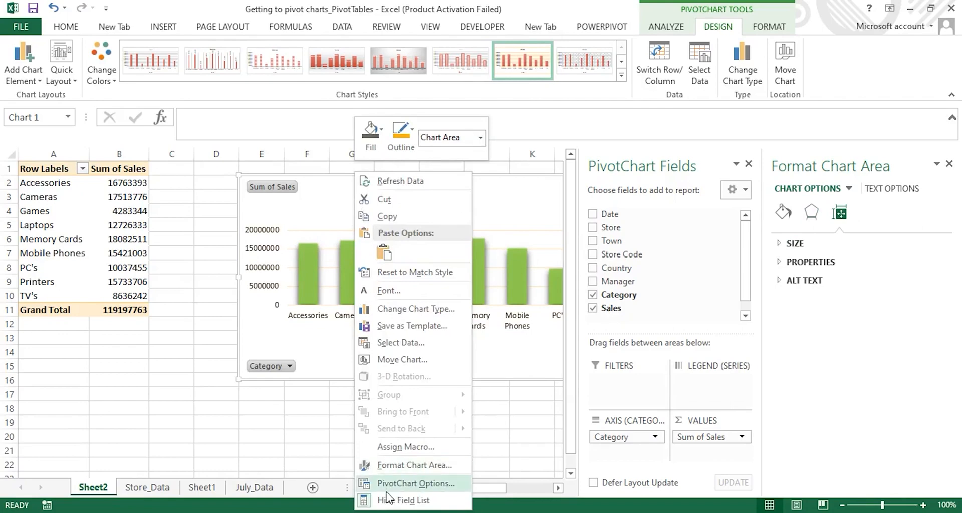
click(400, 466)
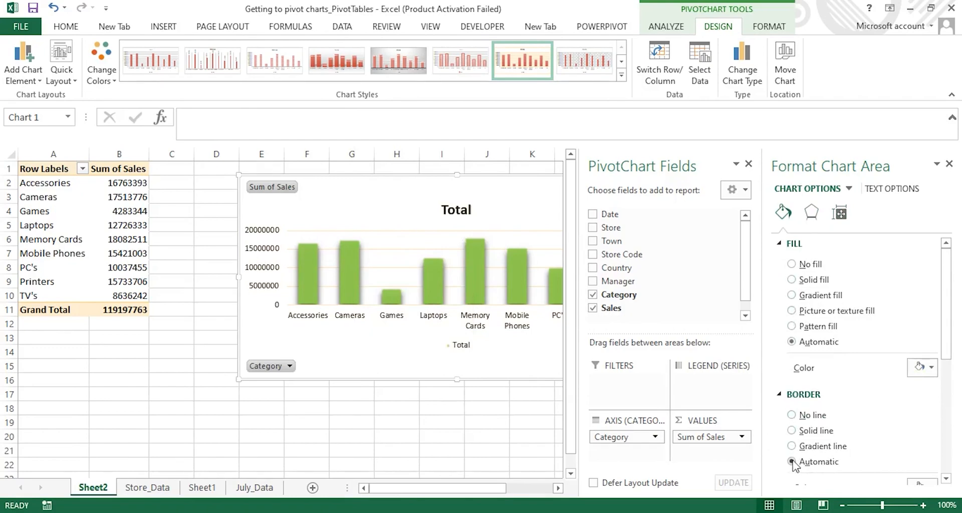
click(792, 415)
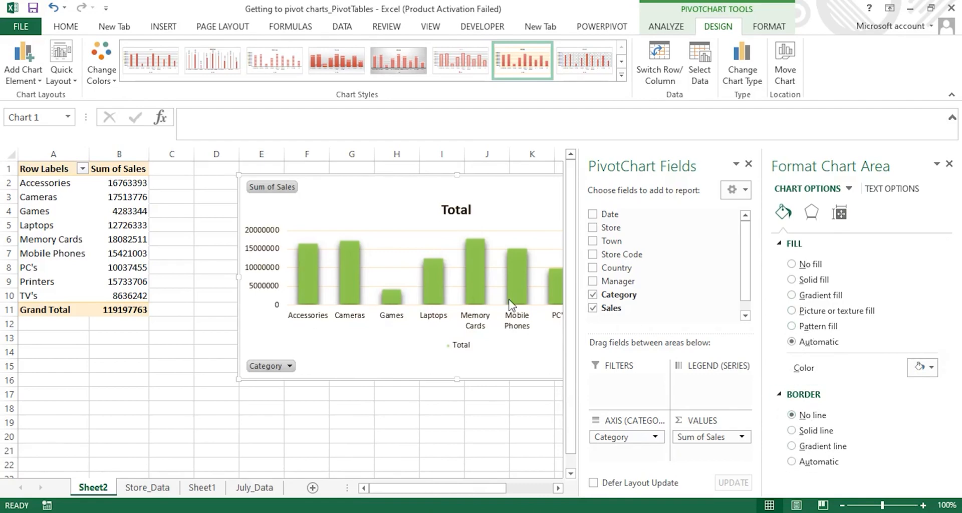
click(792, 430)
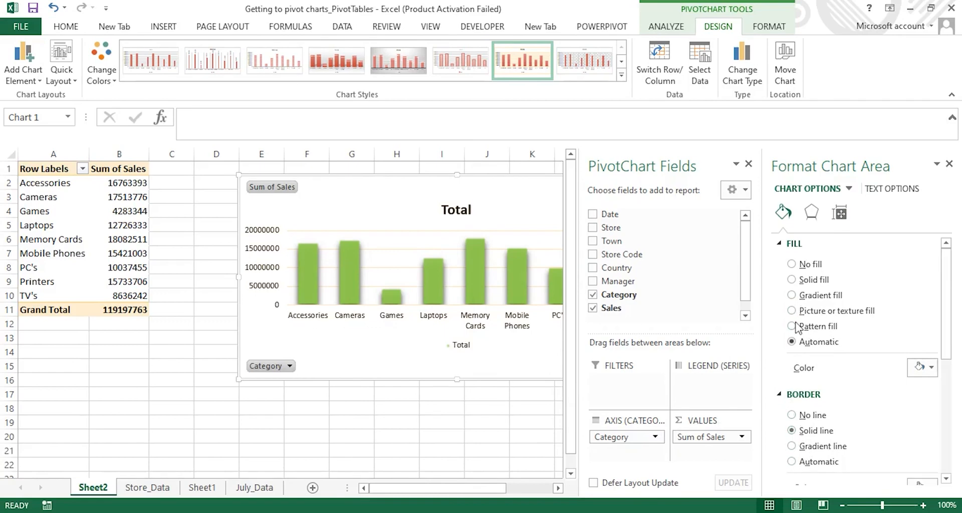
- Give the chart area a solid fill in a light grey theme colour with 16% transparency
click(792, 280)
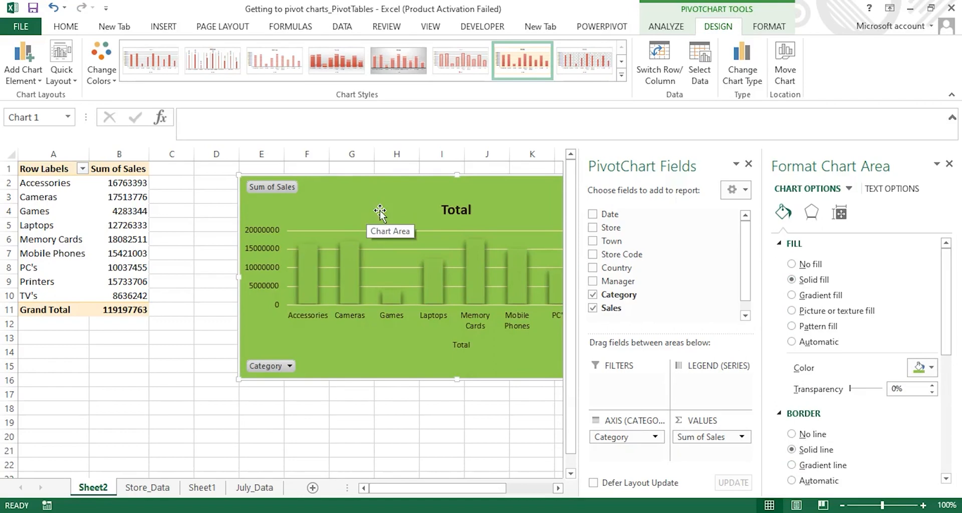
click(932, 368)
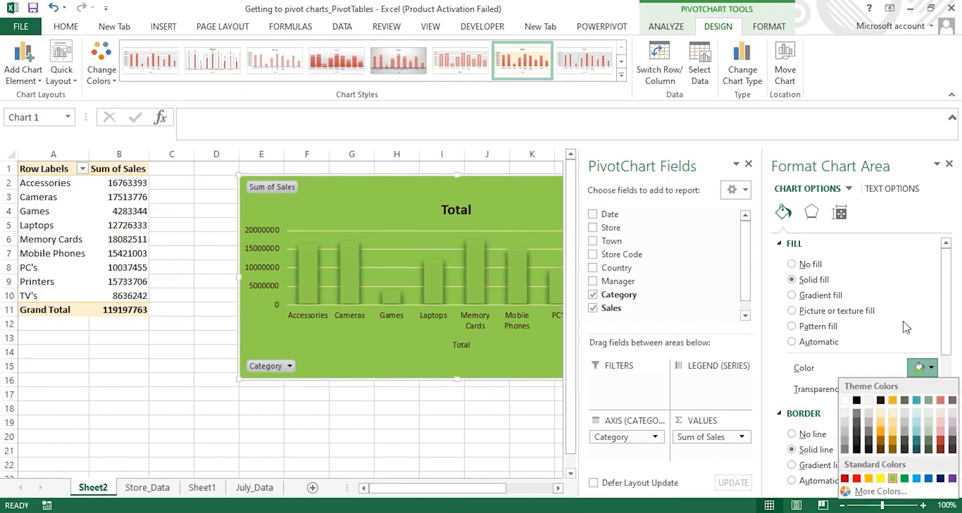
click(904, 414)
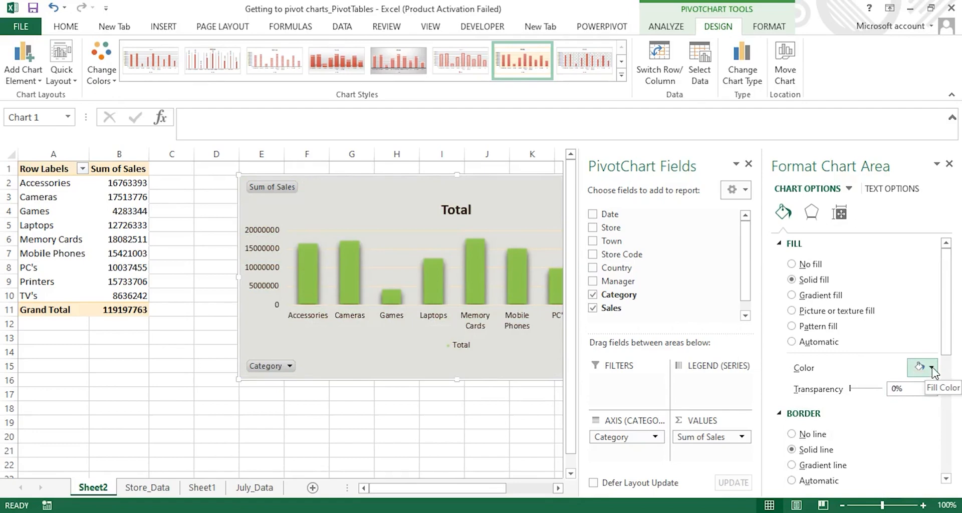
drag(850, 390, 857, 390)
- Review the chart area's border, effects, size and properties options
drag(948, 301, 961, 426)
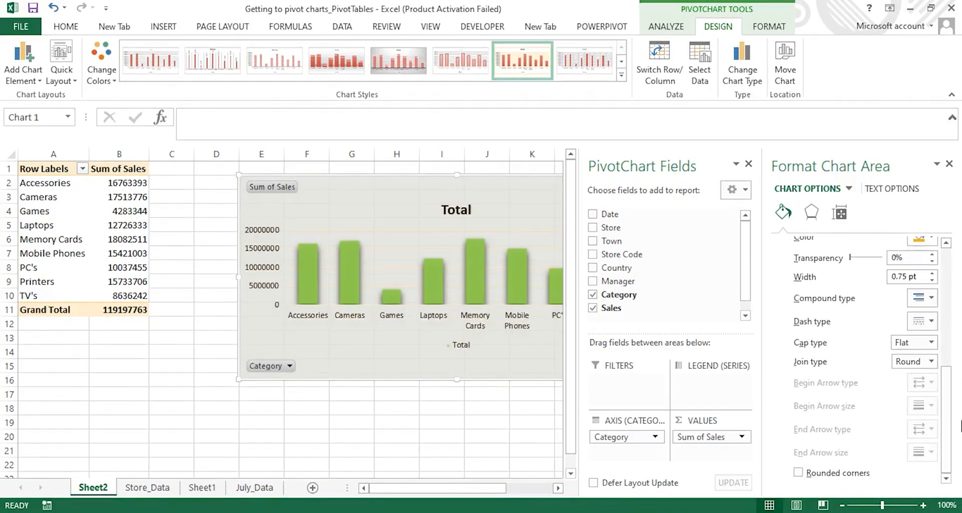
click(812, 212)
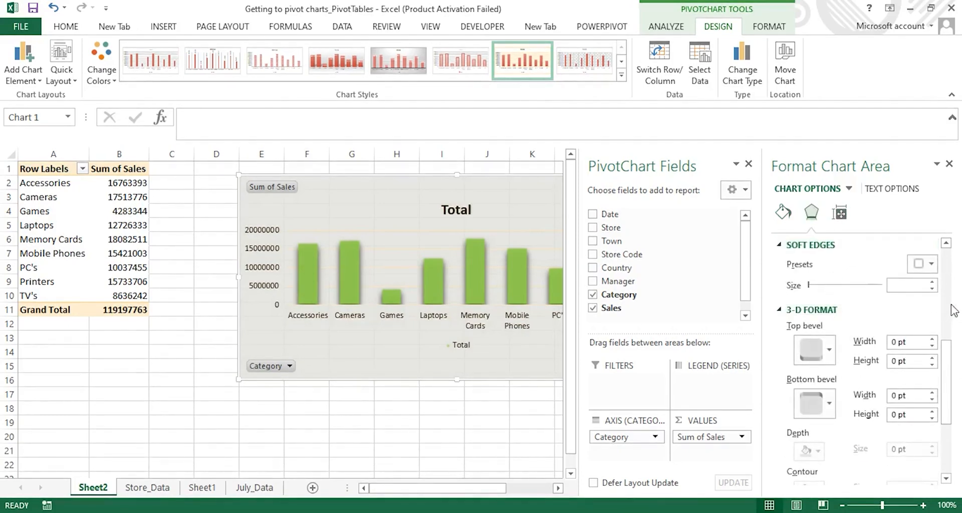
click(841, 214)
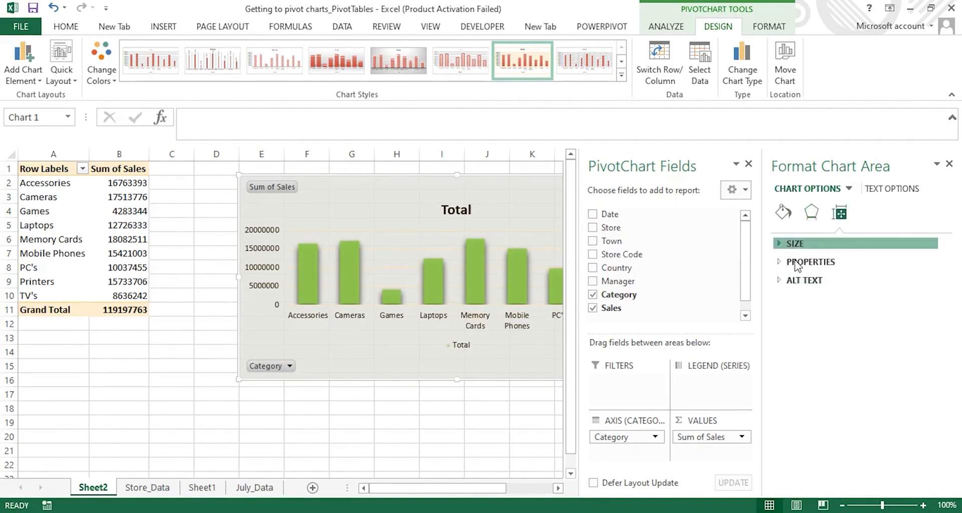
click(795, 243)
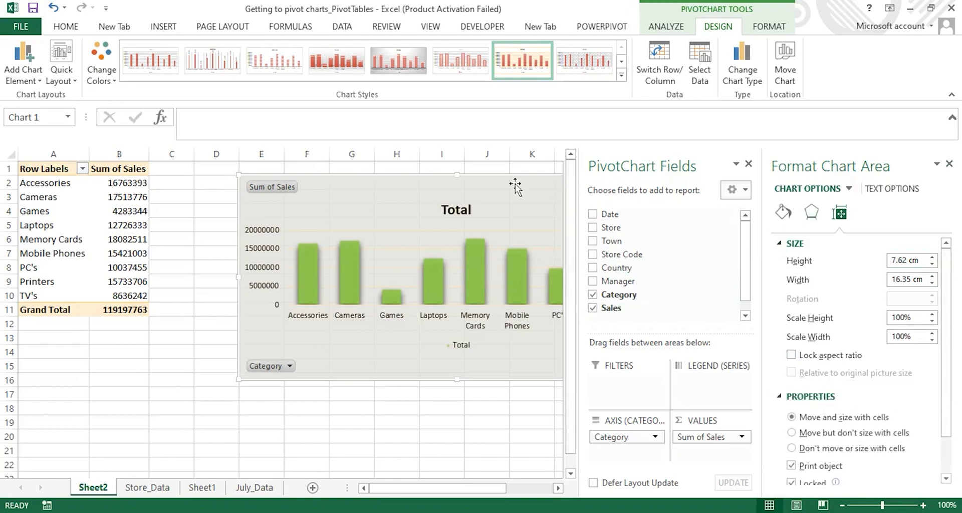
- Select the chart's vertical value axis and display its bounds and units options
click(254, 240)
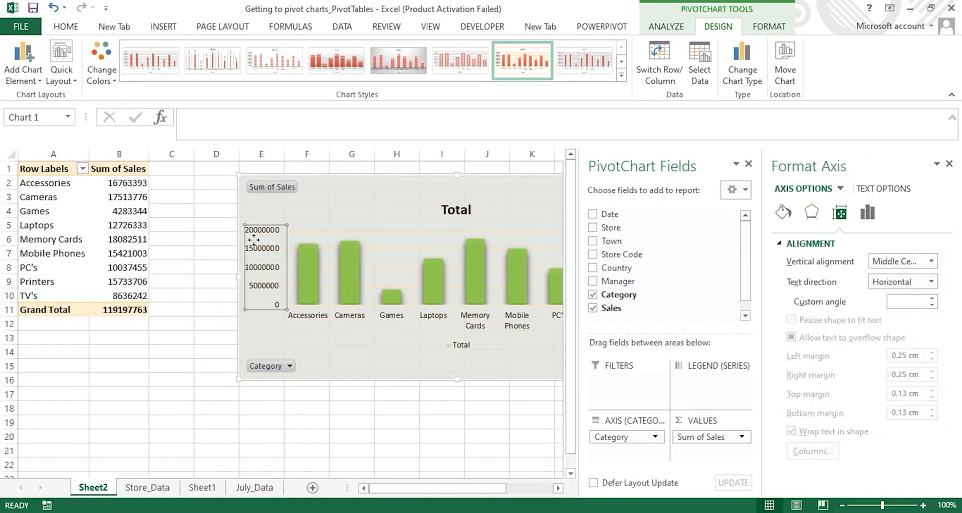
right_click(254, 241)
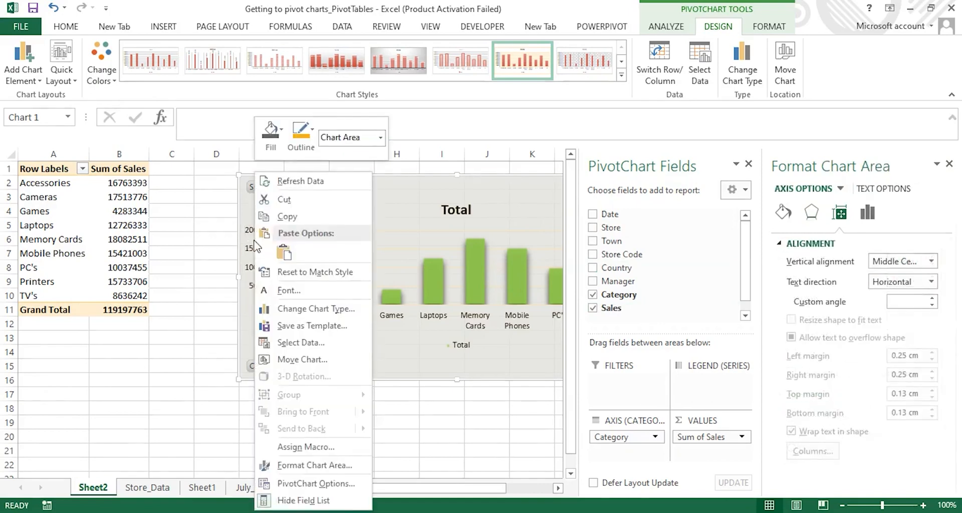
click(297, 466)
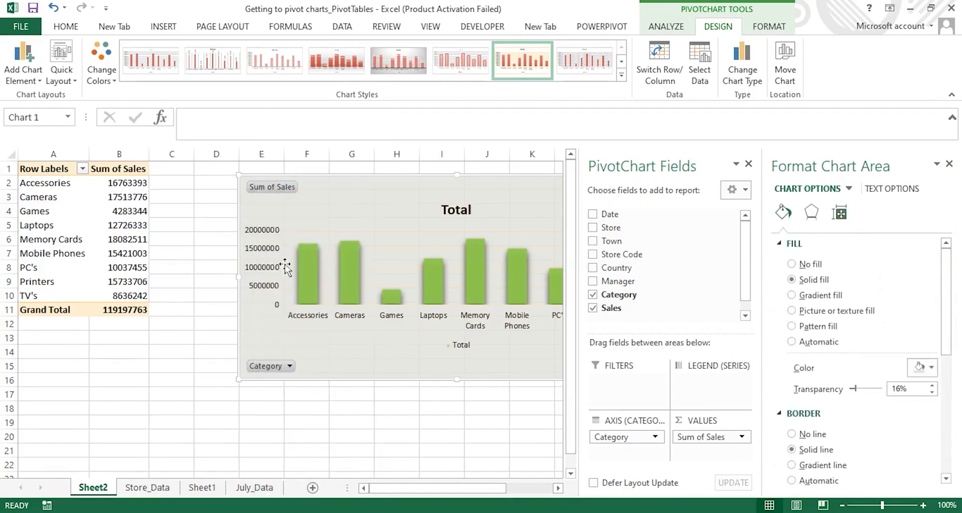
click(264, 234)
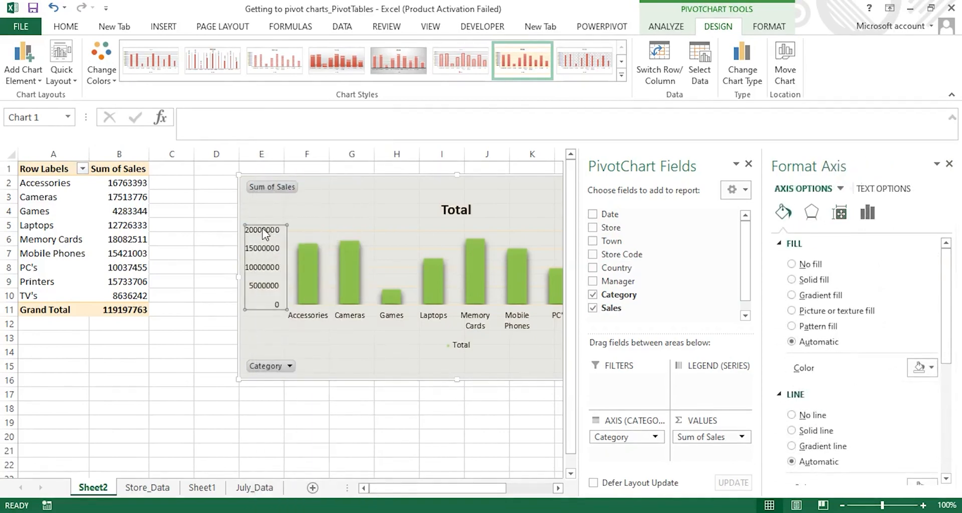
click(868, 214)
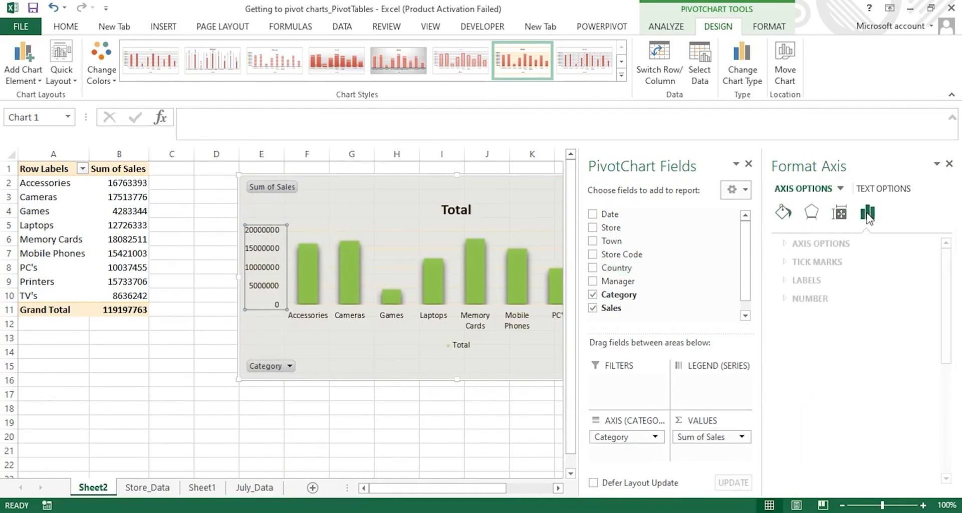
click(792, 249)
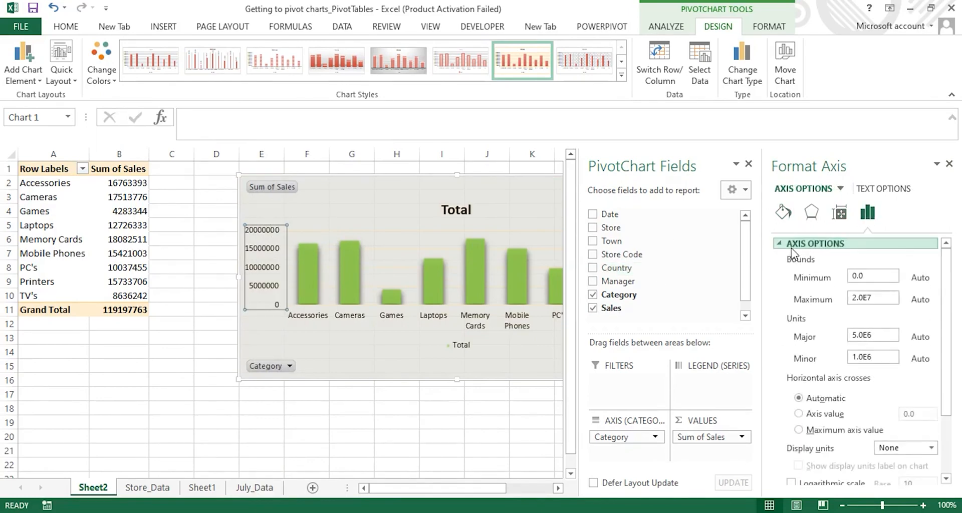
- Expand the tick marks, labels and number settings of the vertical axis
drag(950, 299, 954, 363)
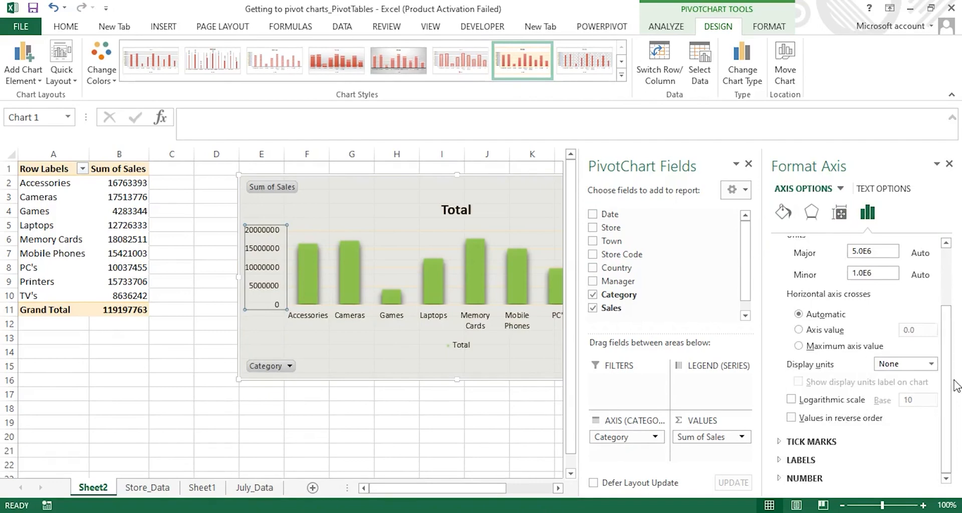
click(780, 442)
drag(952, 432, 954, 454)
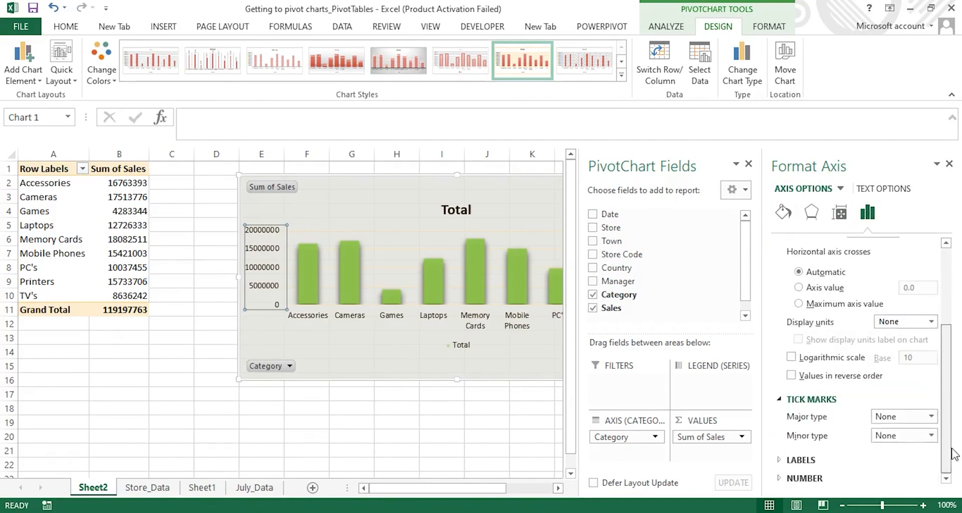
click(787, 460)
drag(947, 368, 955, 450)
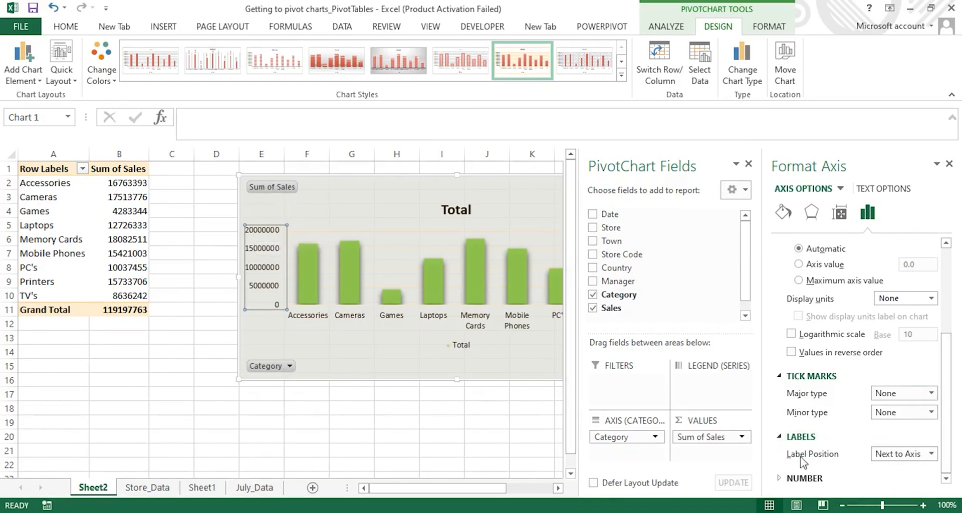
click(787, 479)
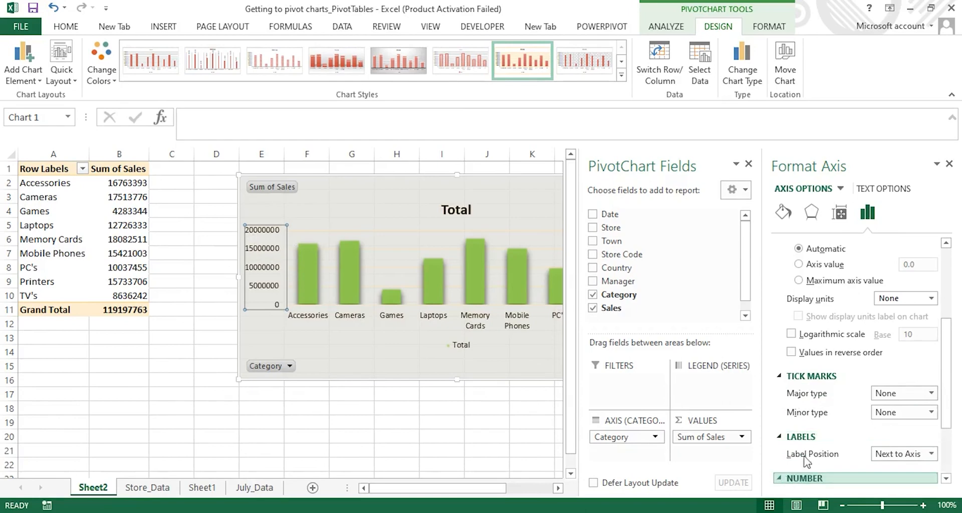
drag(947, 369, 947, 412)
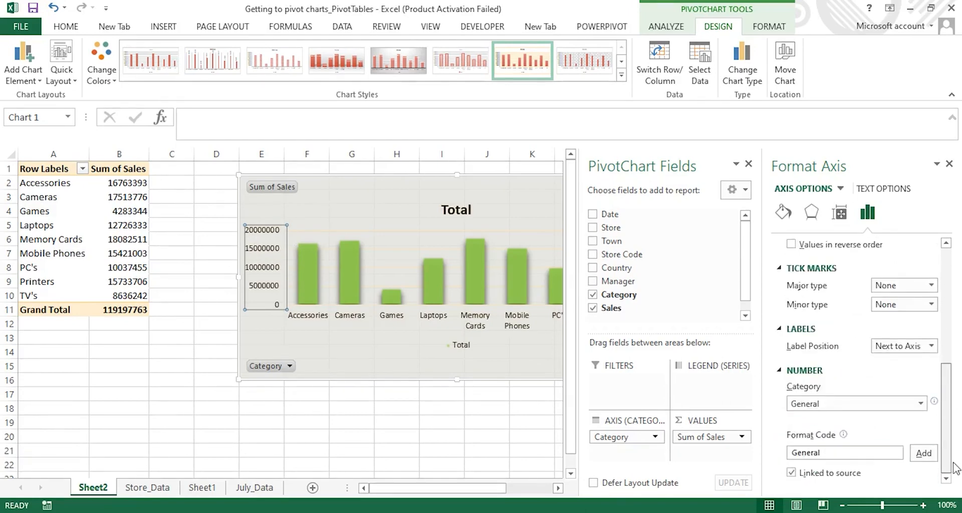
- Format the vertical axis numbers as Currency with the $ English (Canada) symbol
click(921, 404)
click(802, 270)
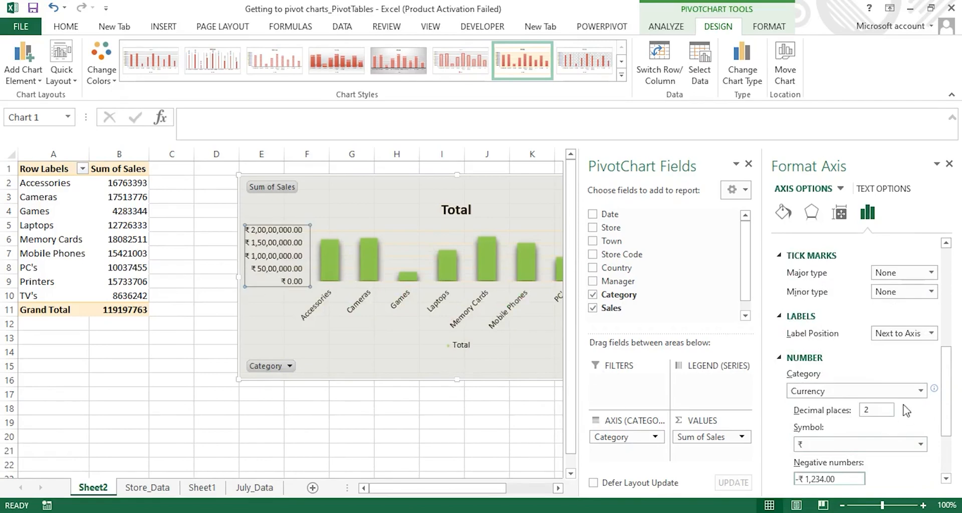
click(953, 462)
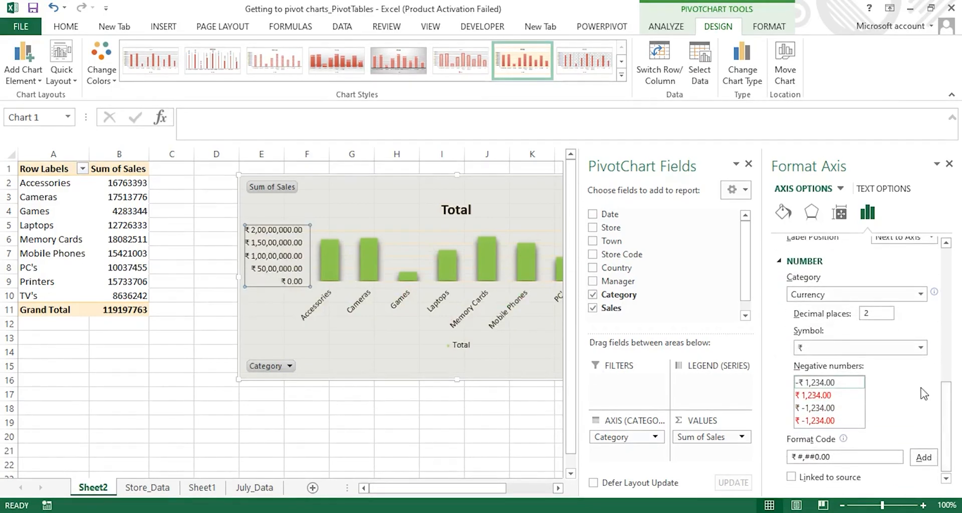
click(922, 349)
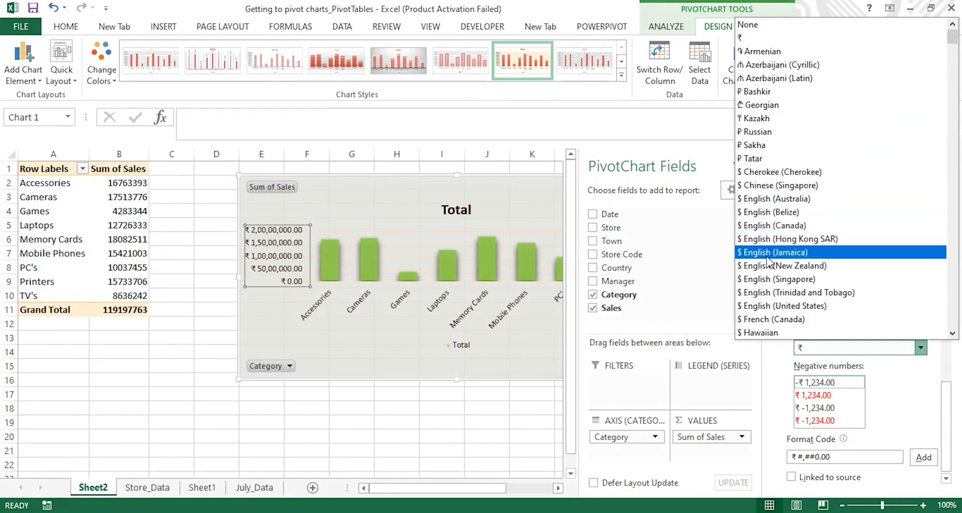
click(757, 228)
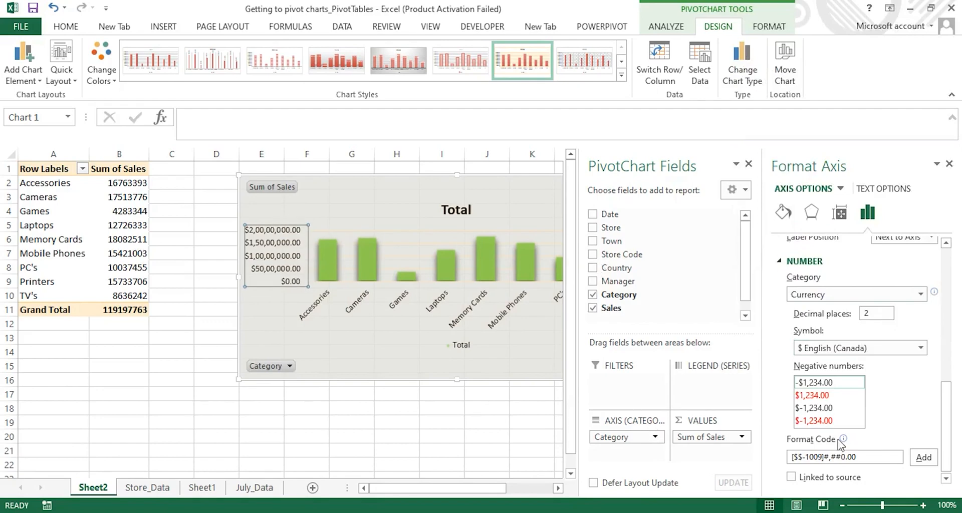
- Remove the decimals from the vertical axis numbers by adding the format code [$$-1009]#,##0
click(863, 457)
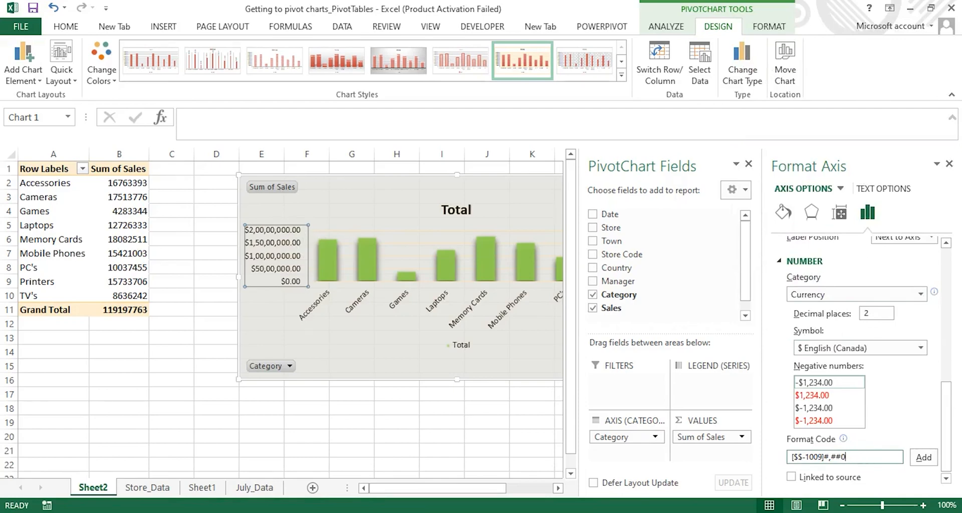
drag(946, 455, 950, 465)
click(932, 460)
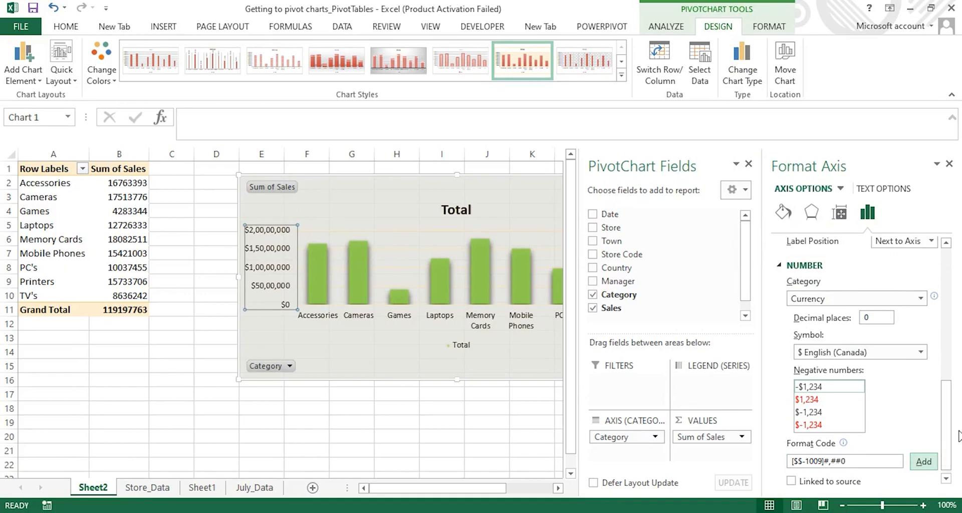
- Review the vertical axis's label position choices, number settings, bounds and units
drag(948, 447, 950, 379)
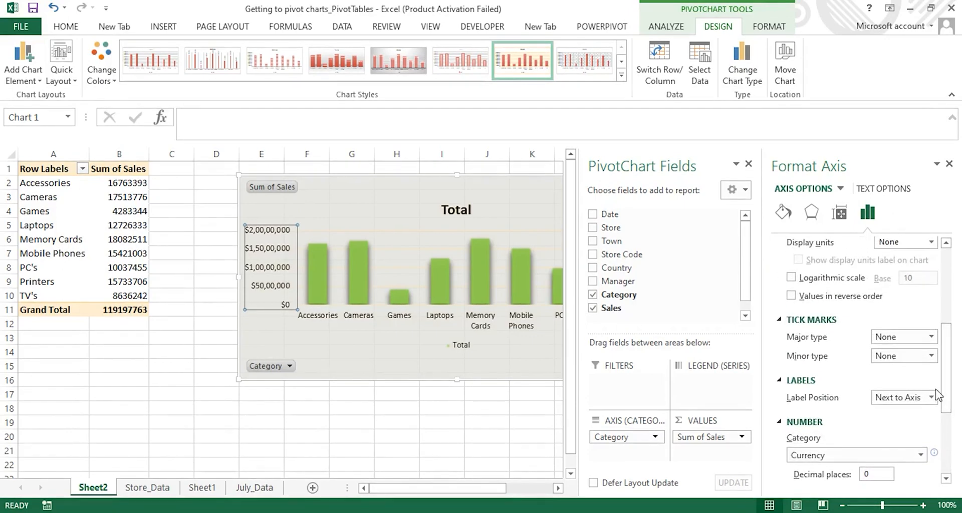
click(932, 398)
click(947, 389)
drag(947, 388, 951, 463)
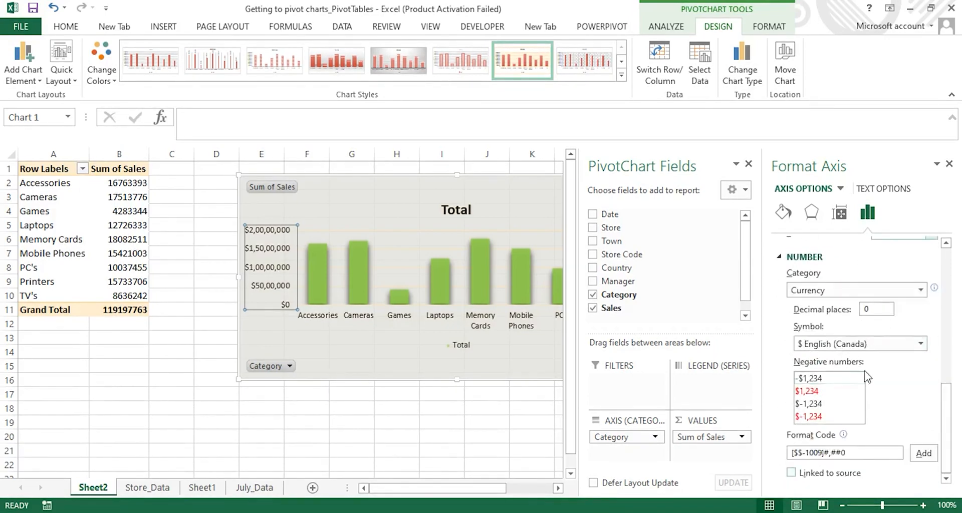
drag(952, 430, 948, 280)
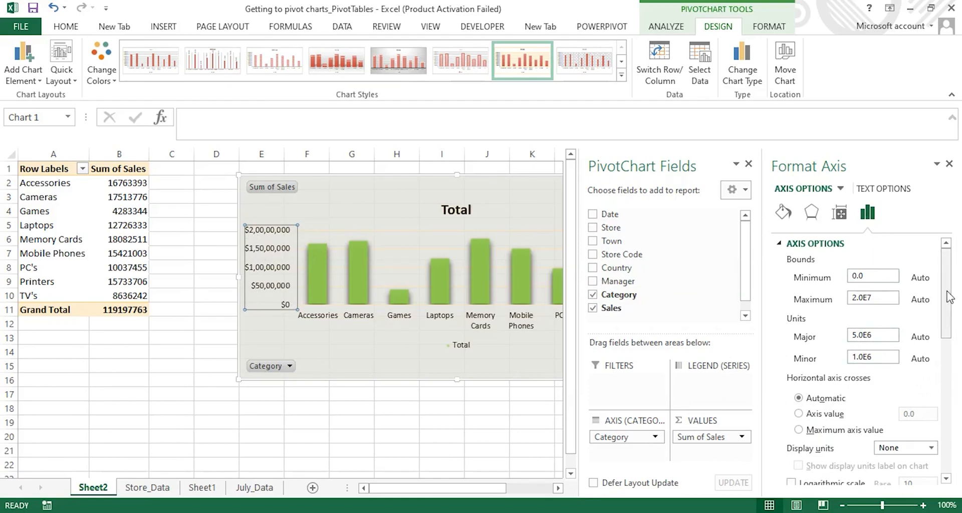
- Set the display units of the chart's vertical axis to Thousands
scroll(950, 301, down, 3)
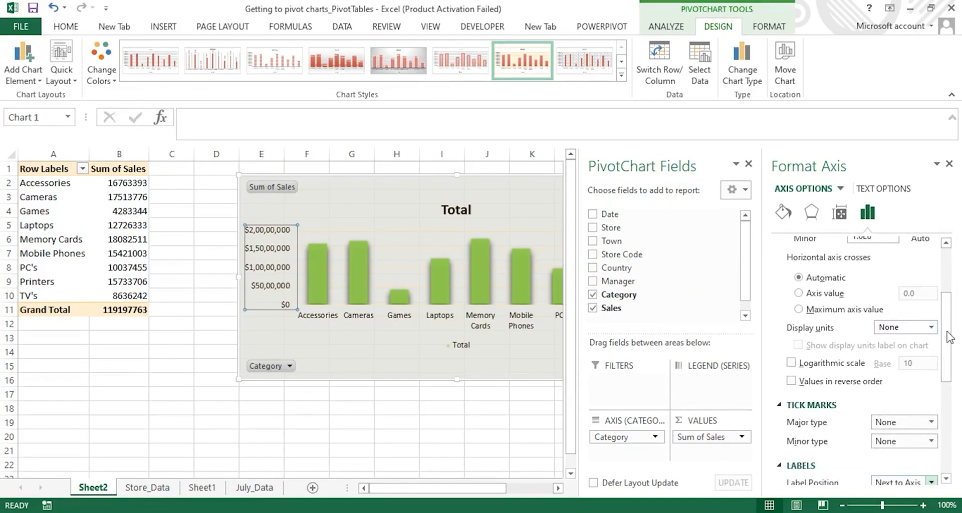
click(930, 328)
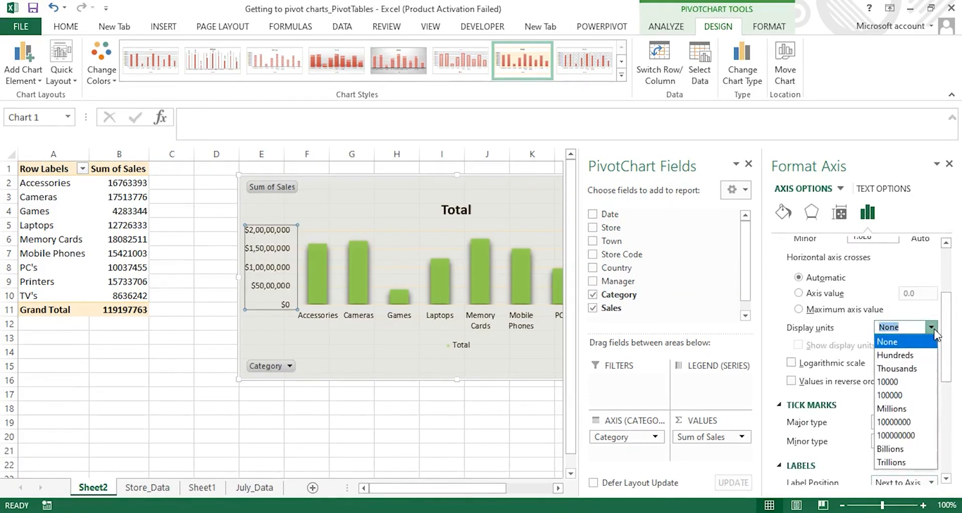
click(900, 369)
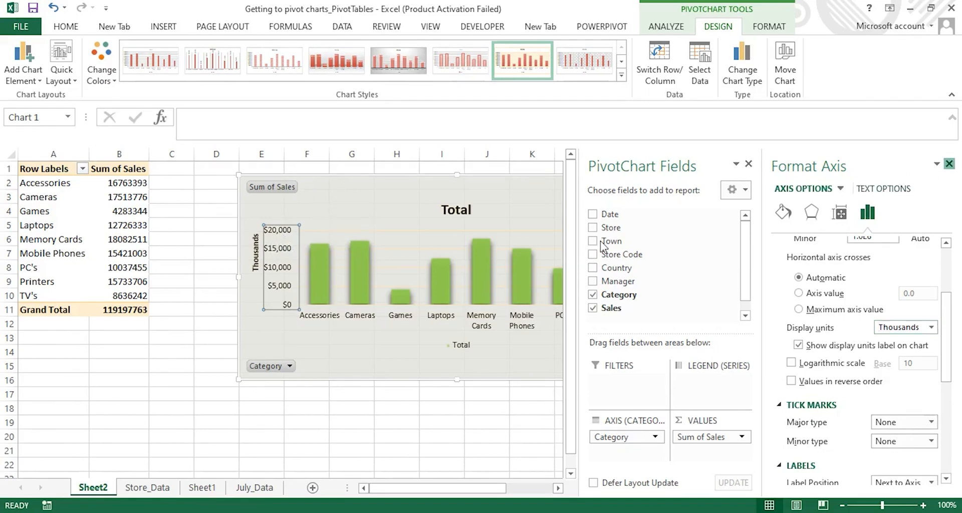
right_click(404, 186)
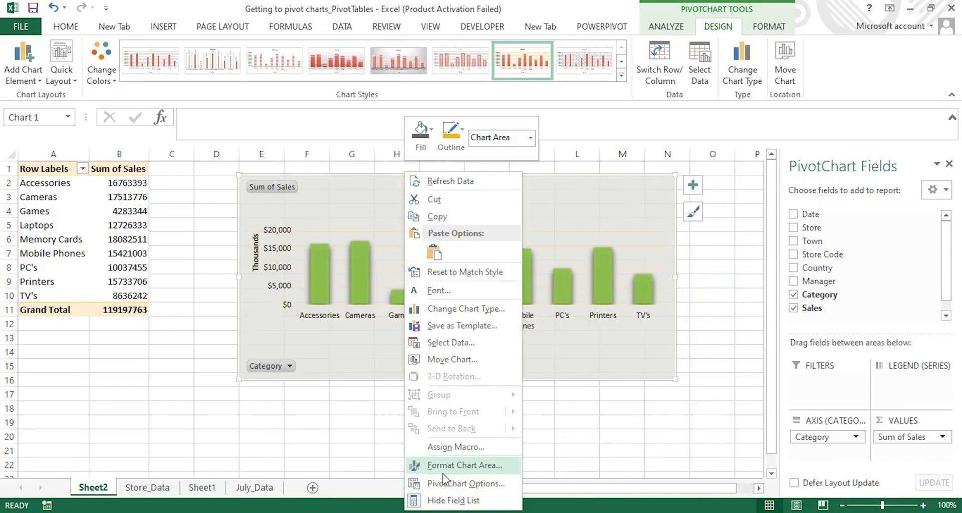
click(275, 249)
click(274, 248)
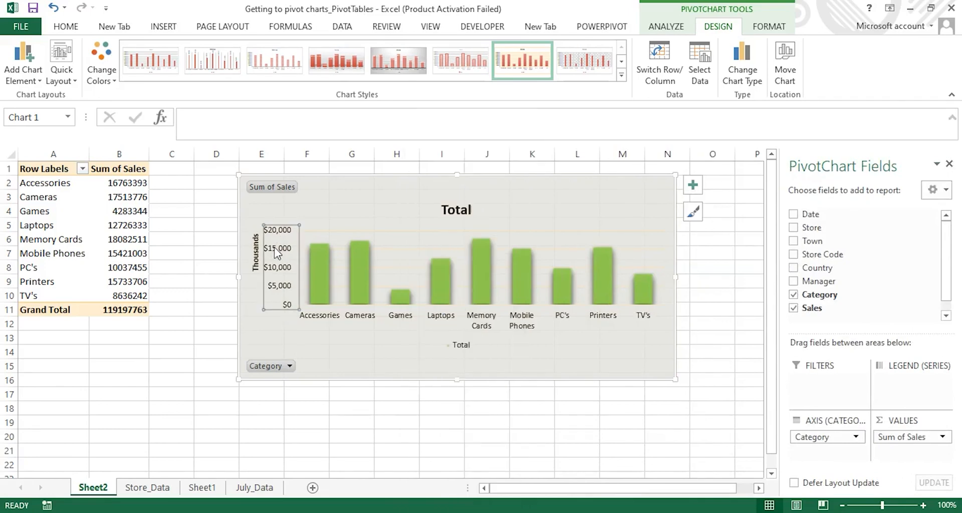
right_click(275, 249)
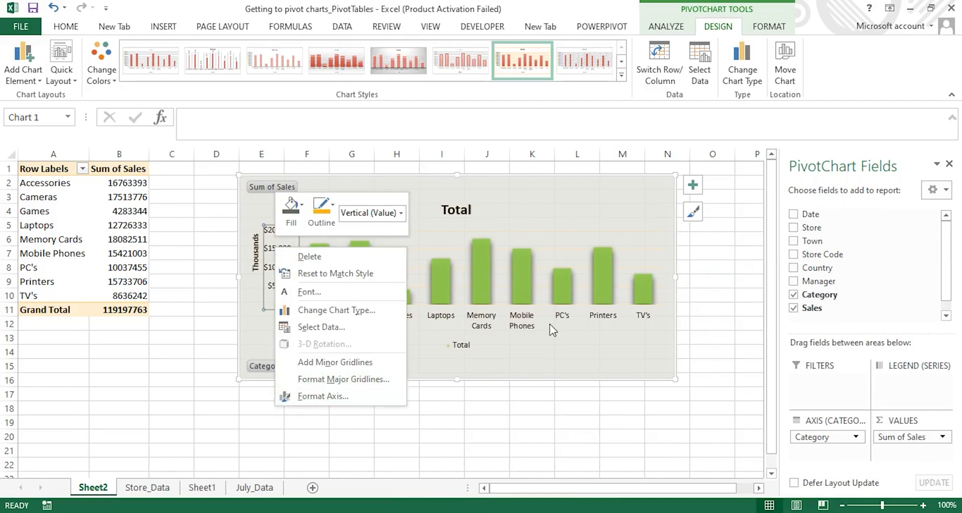
key(Escape)
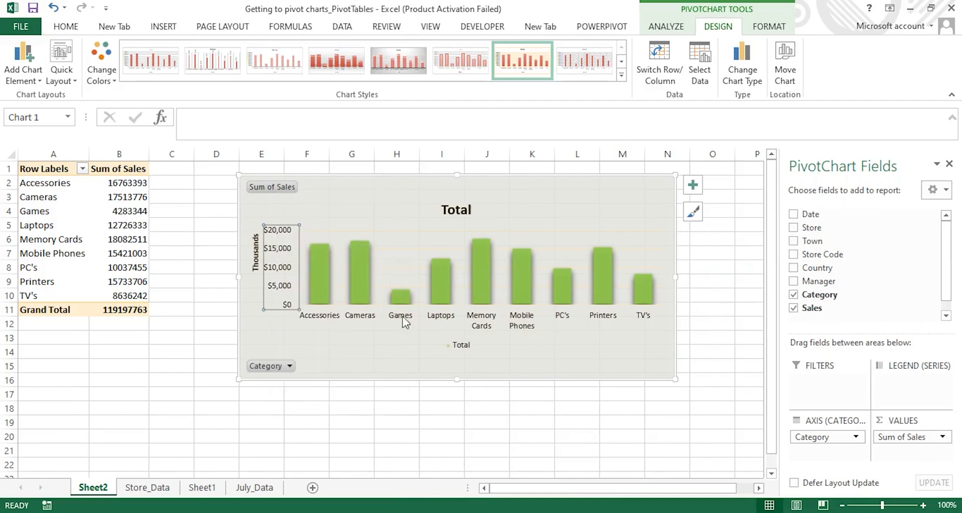
- Remove the Sum of Sales field through its field button on the chart and undo the removal
click(455, 210)
click(280, 188)
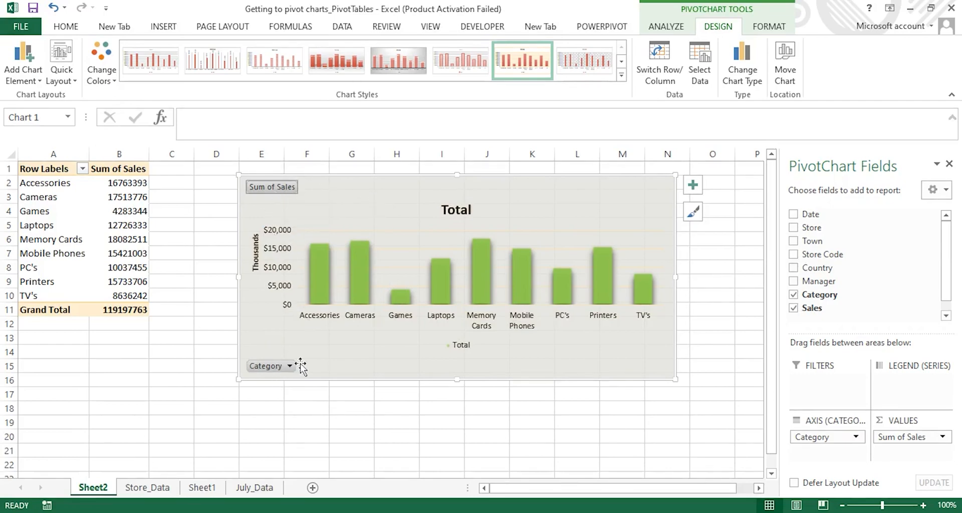
right_click(284, 188)
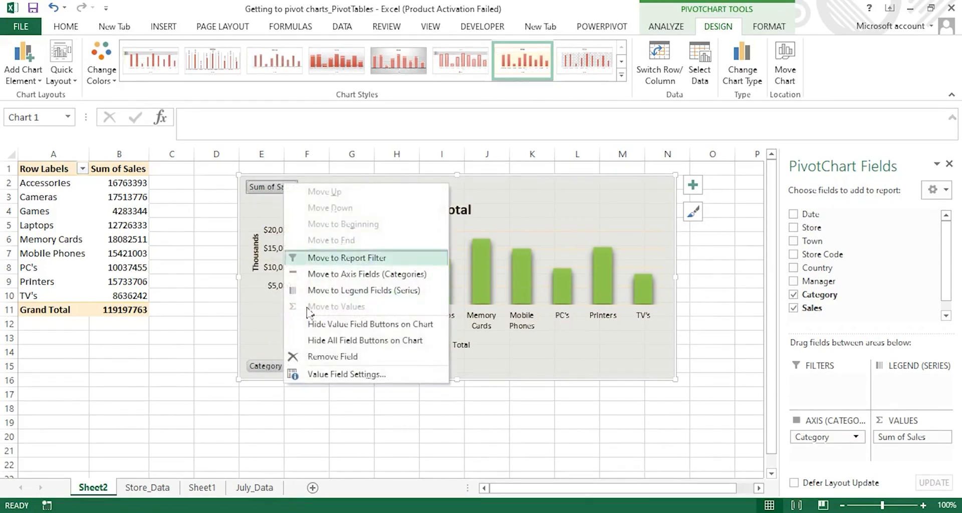
click(326, 360)
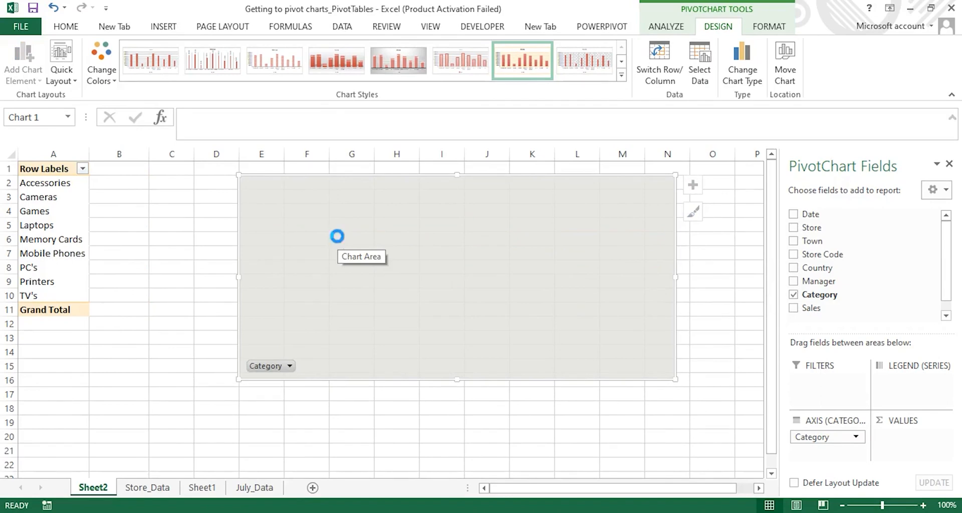
key(ctrl+z)
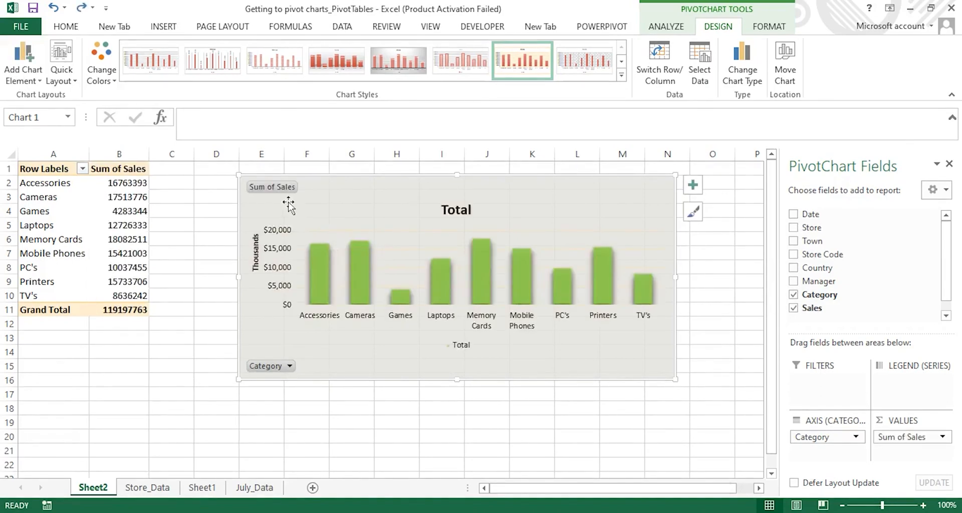
- Hide only the value field buttons on the chart and undo the change
right_click(277, 187)
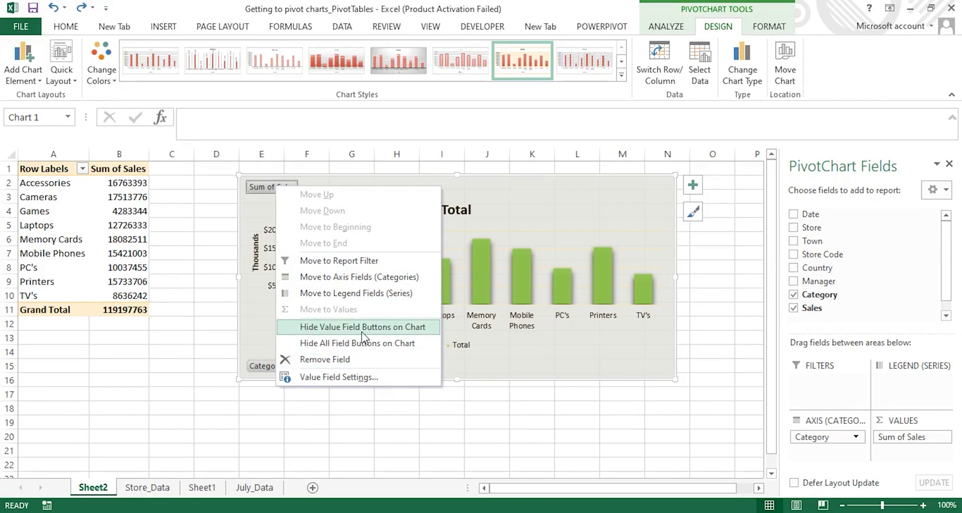
click(386, 328)
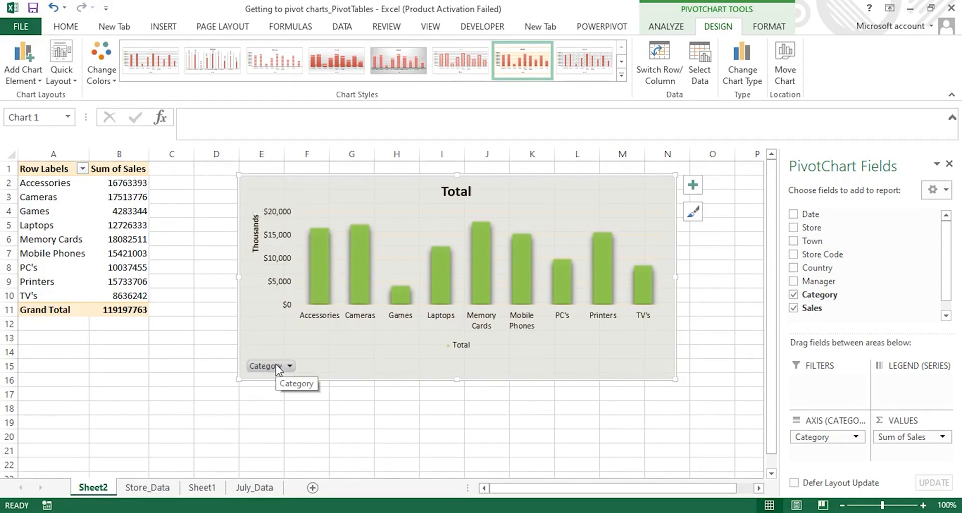
key(ctrl+z)
- Hide all field buttons on the chart and shrink the chart to about columns E to M, rows 2 to 13
right_click(277, 187)
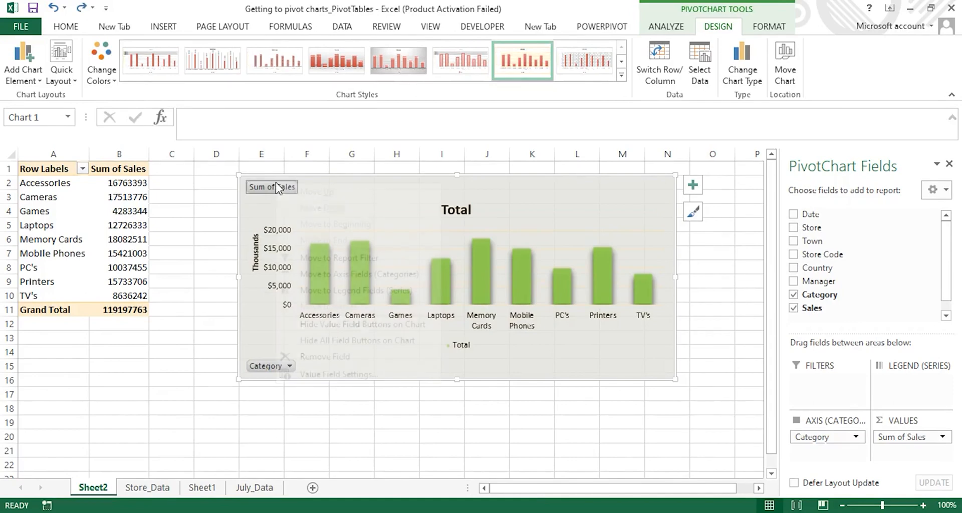
click(333, 340)
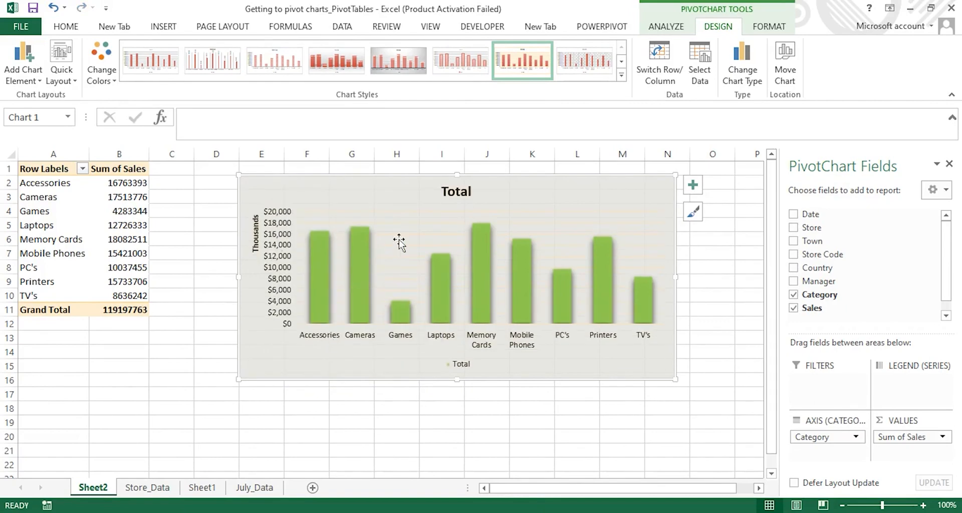
drag(676, 380, 571, 318)
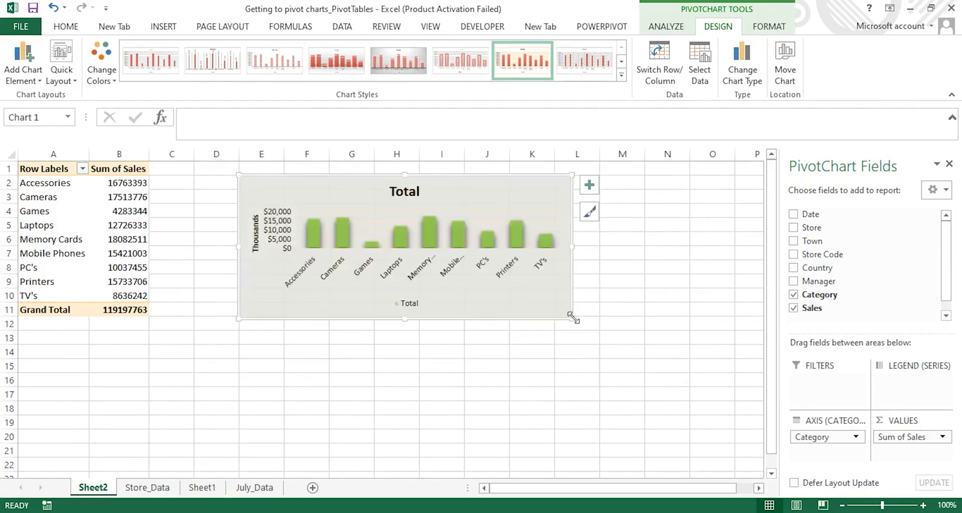
drag(571, 319, 609, 339)
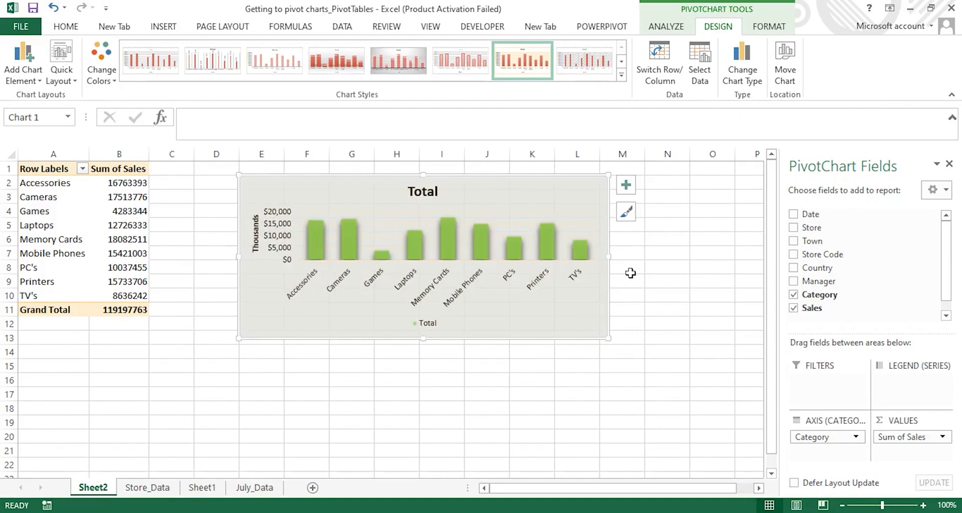
drag(607, 255, 634, 311)
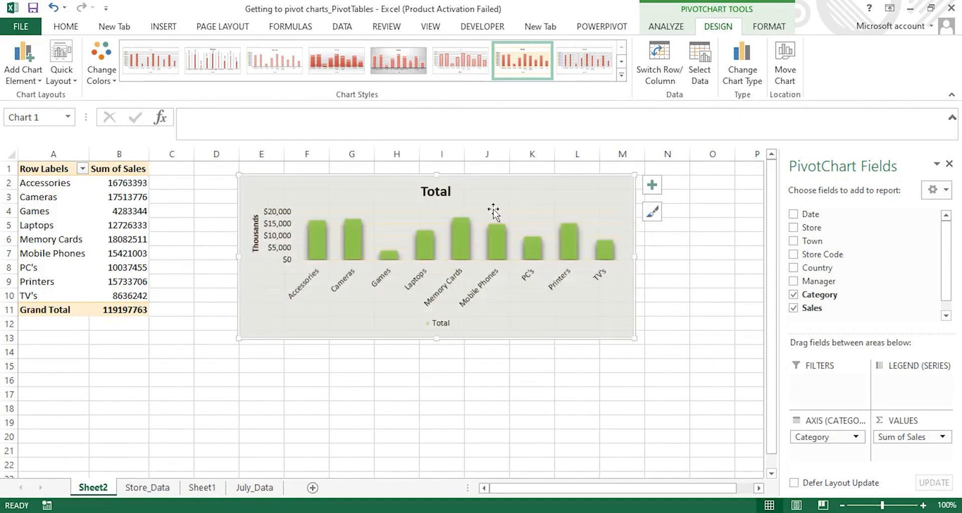
- Open the plot area's format settings and examine the fill, border, shadow, glow, soft edges and 3-D format options
click(515, 214)
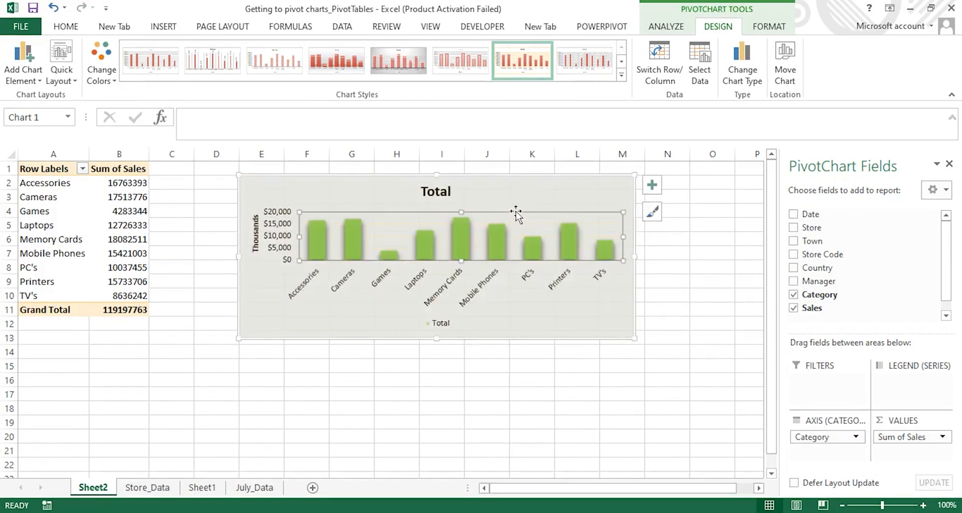
right_click(515, 214)
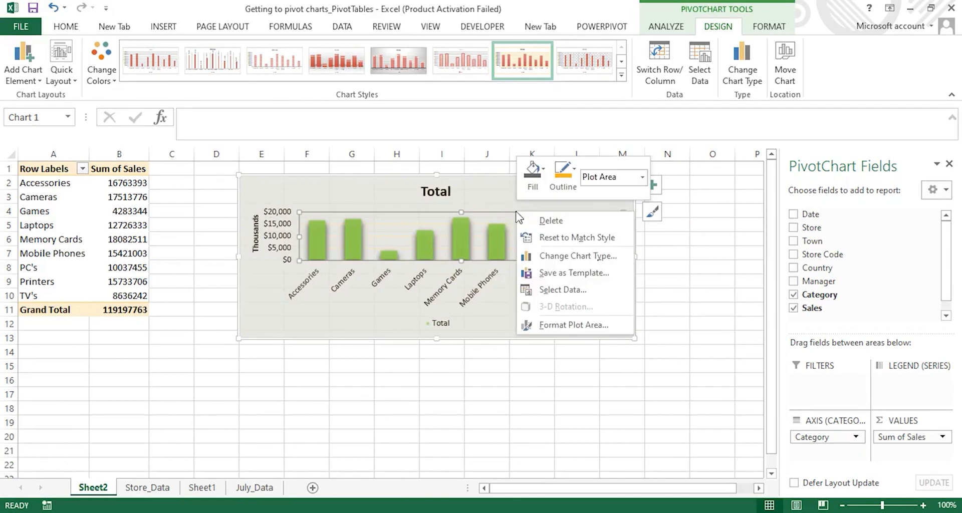
click(557, 325)
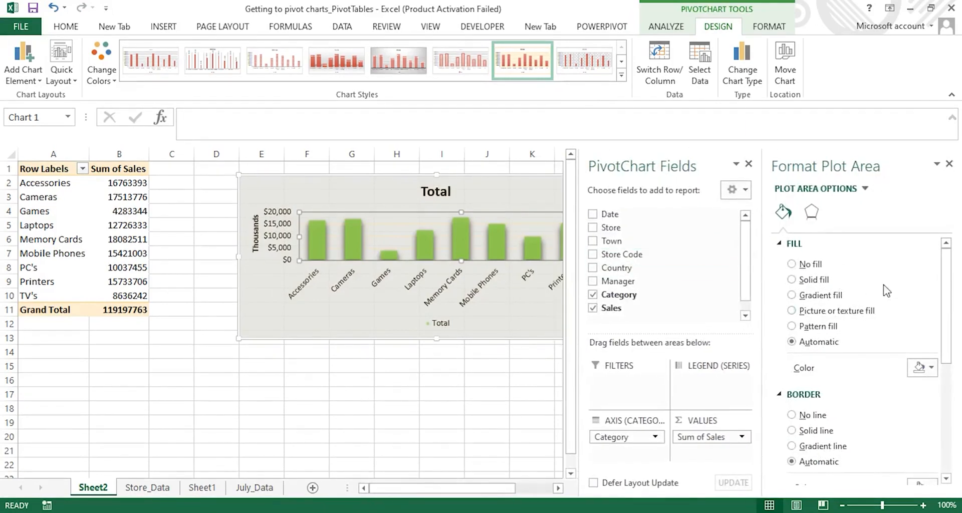
scroll(957, 319, down, 5)
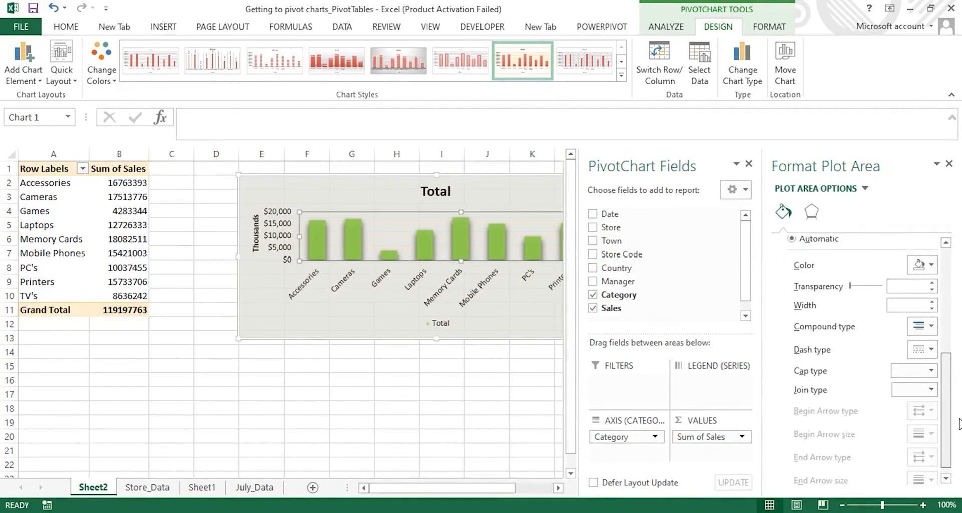
scroll(956, 290, up, 4)
scroll(956, 290, up, 1)
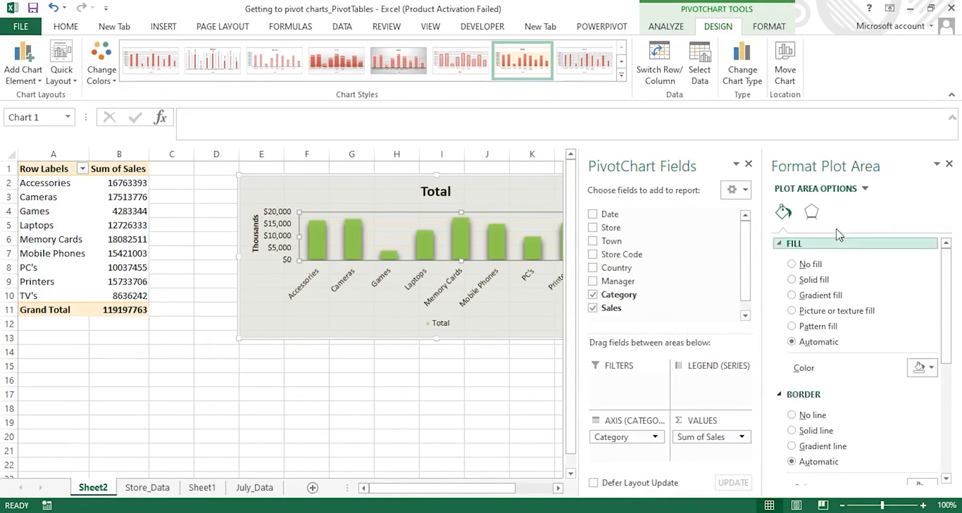
click(810, 220)
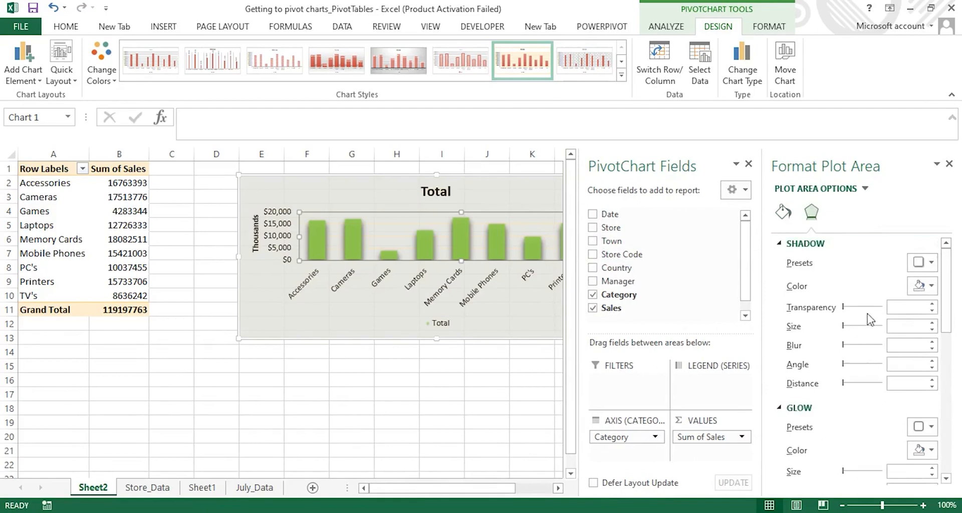
scroll(947, 313, down, 3)
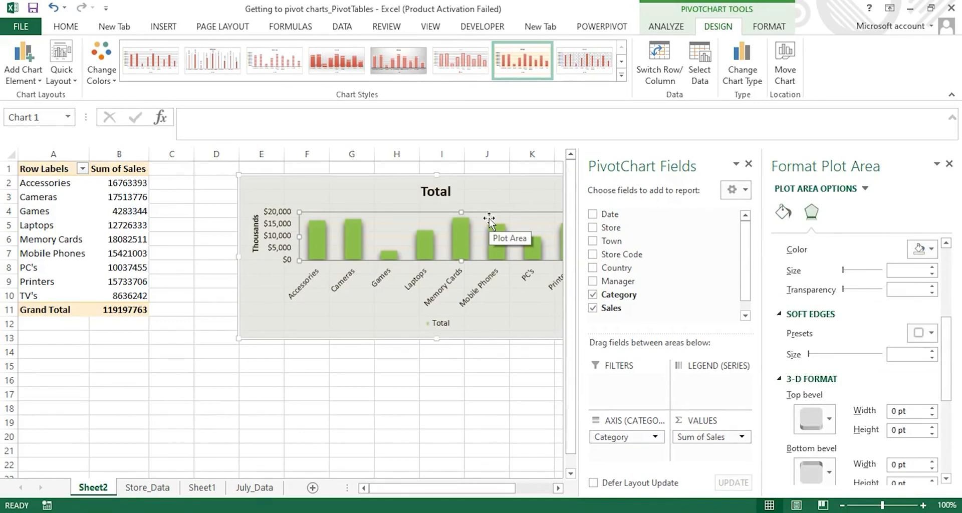
click(949, 163)
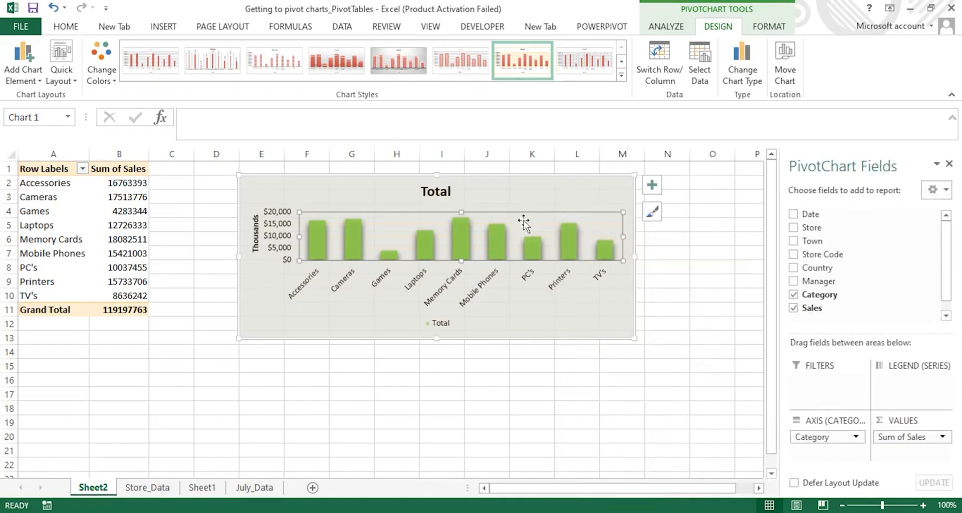
click(524, 224)
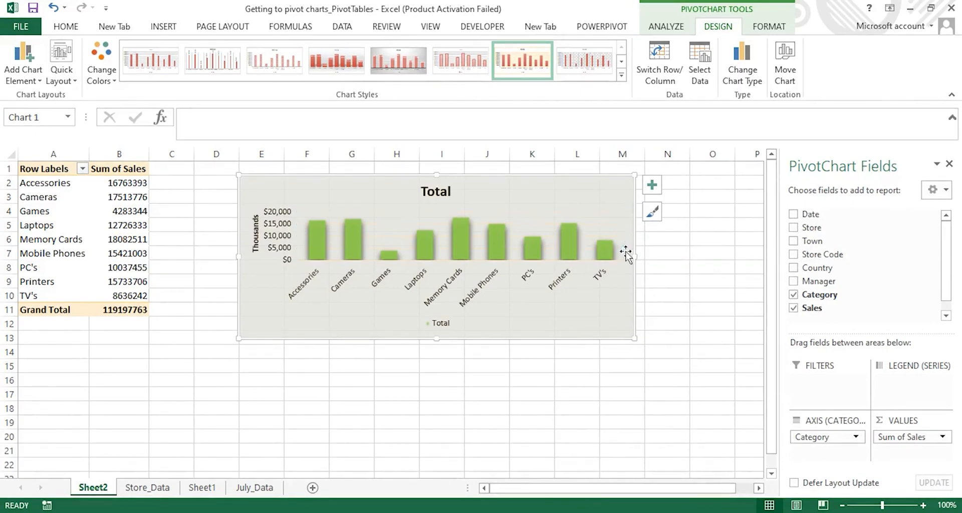
click(624, 253)
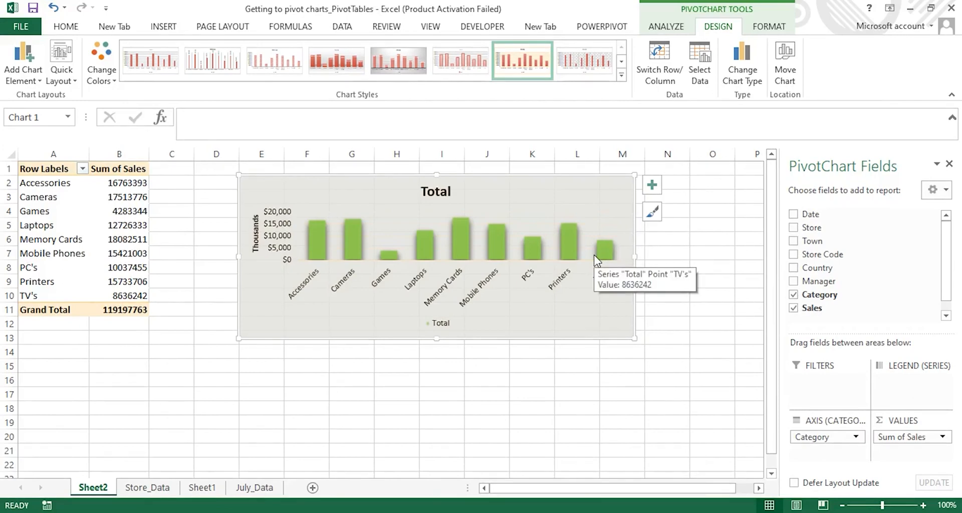
- Try to copy the pivot table range A1:B11 to cell A16
click(215, 365)
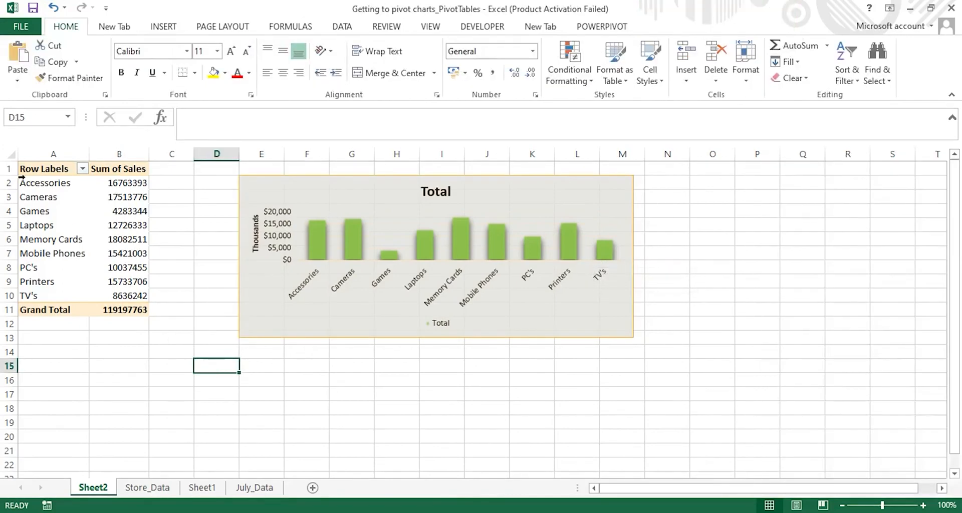
drag(31, 171, 139, 310)
key(ctrl+c)
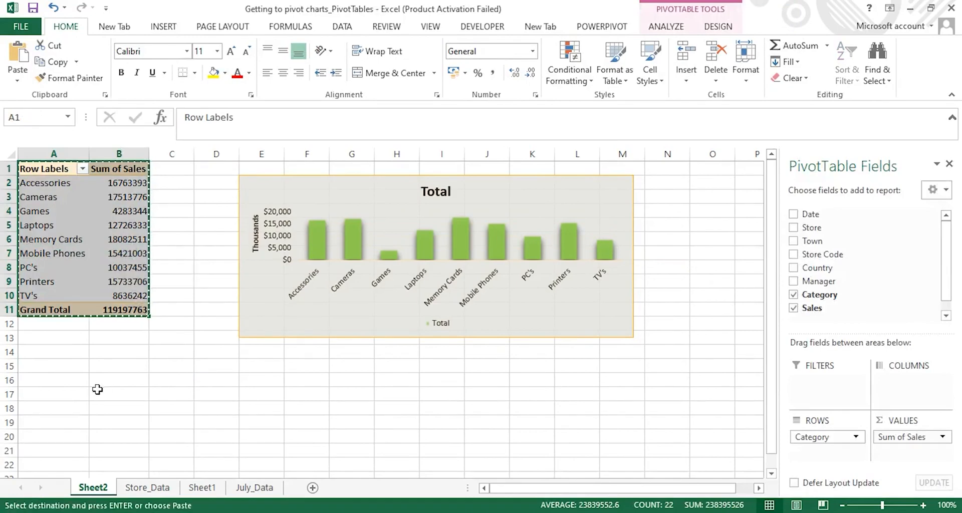
double_click(53, 376)
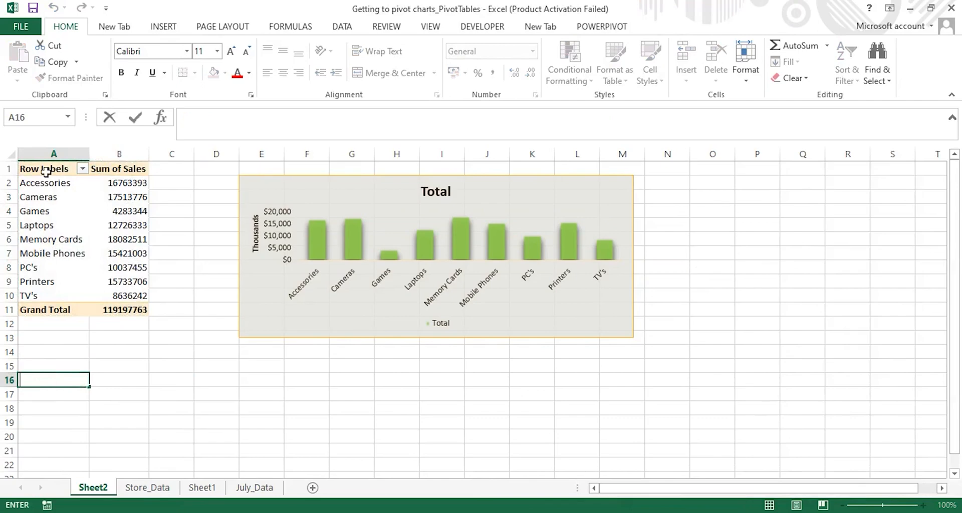
- Select the Laptops sales cell B5 in the pivot table
drag(55, 170, 131, 268)
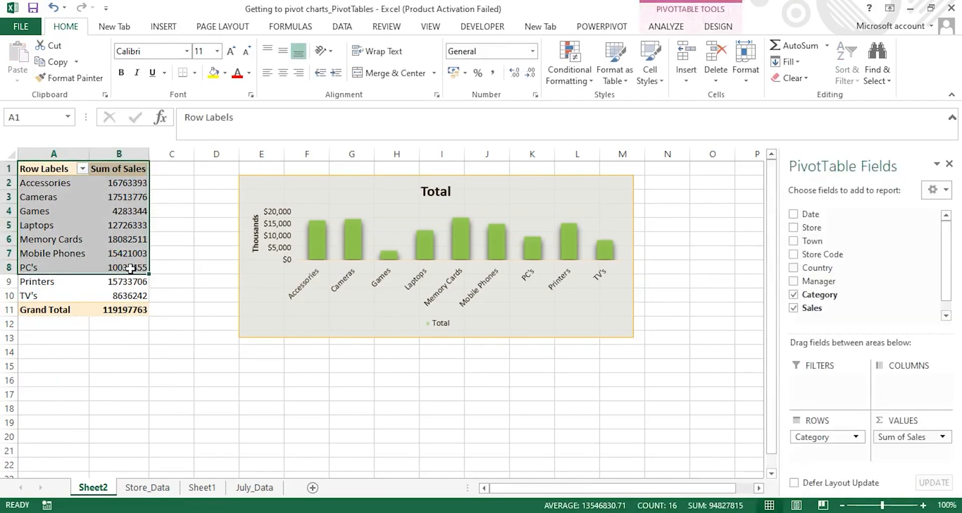
click(186, 375)
drag(43, 175, 104, 237)
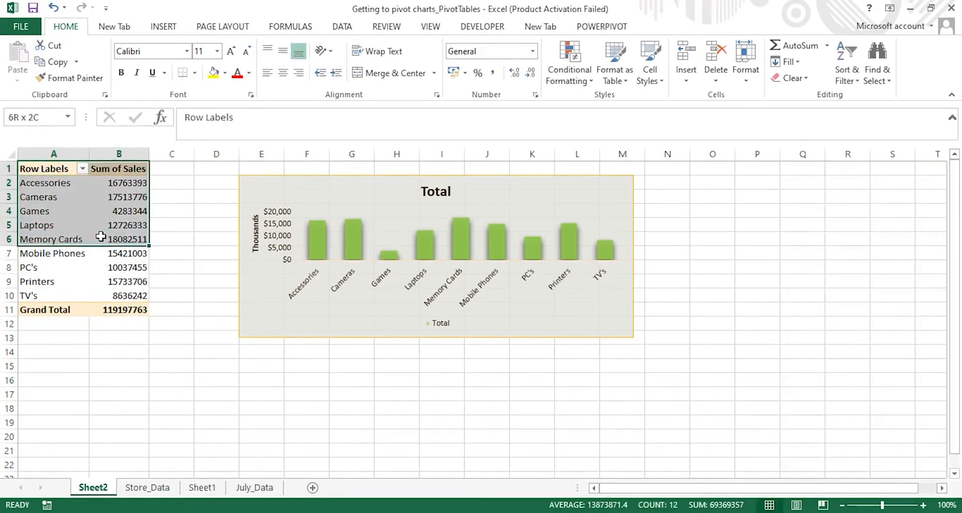
click(199, 403)
click(71, 206)
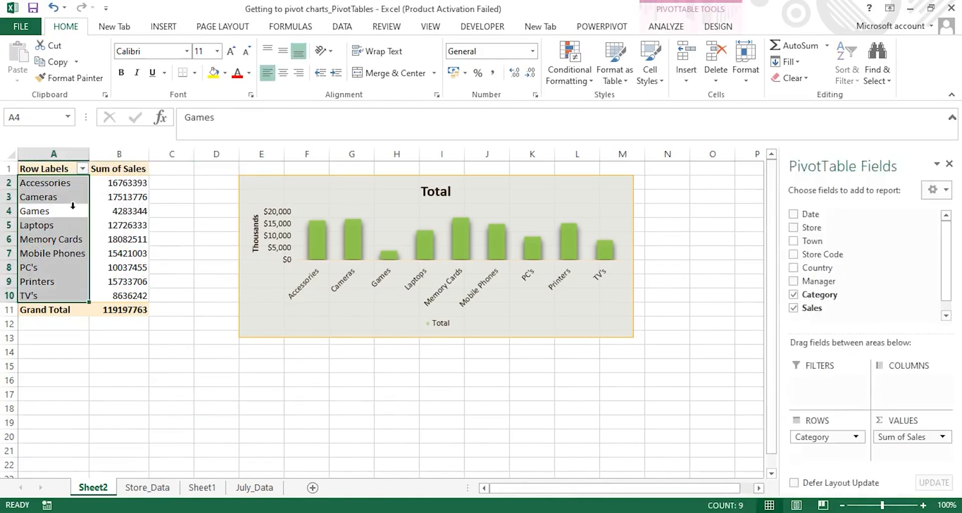
click(102, 223)
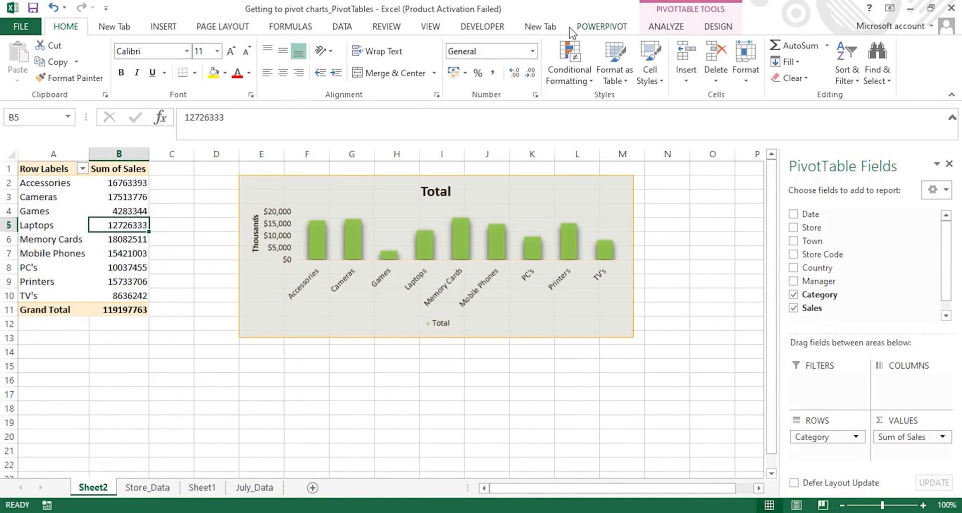
- Show the sales pivot table in outline form
click(658, 28)
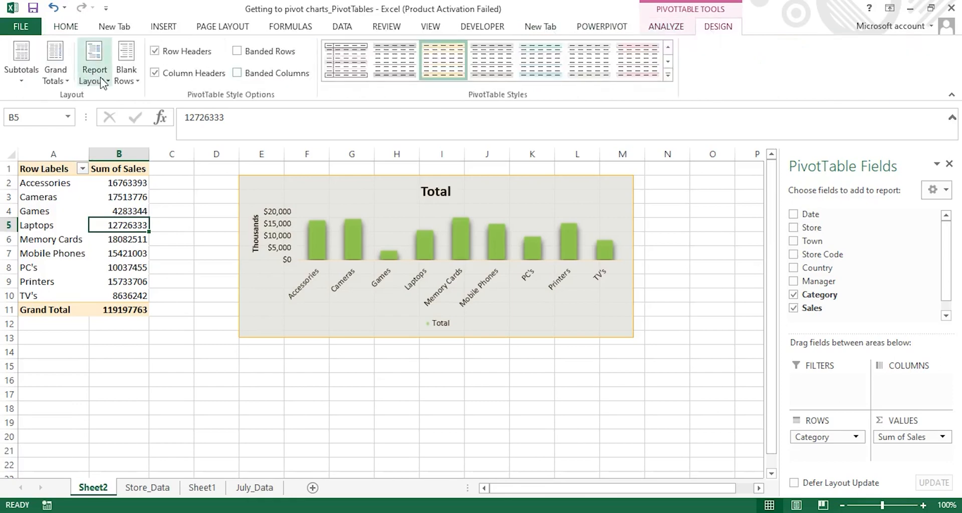
click(103, 81)
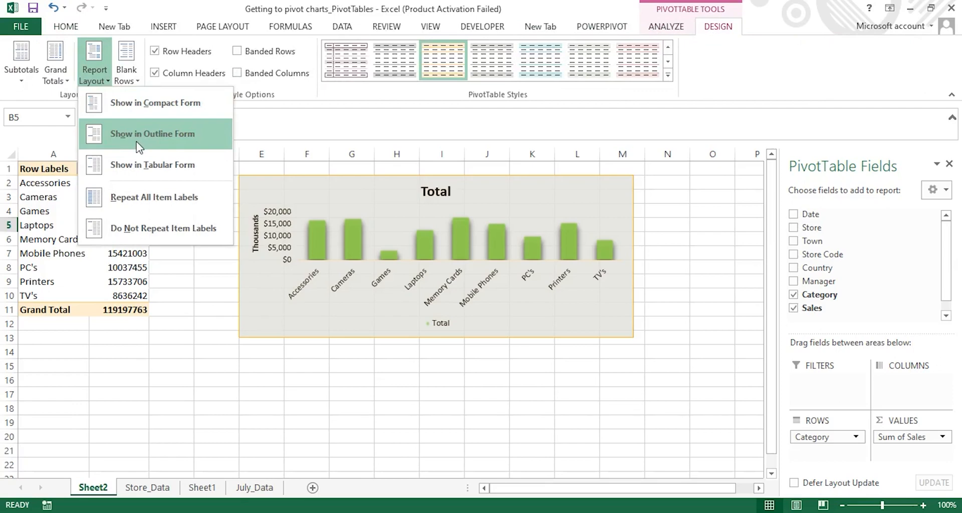
click(155, 135)
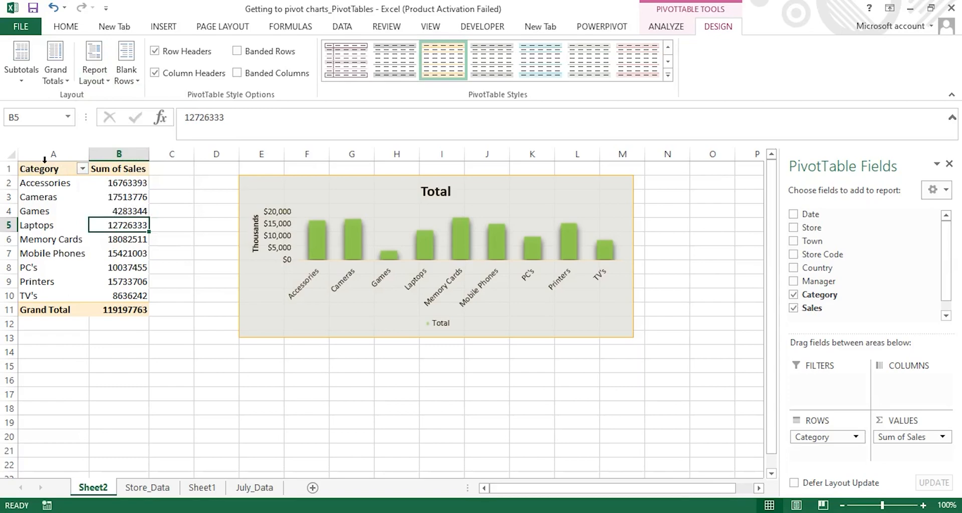
- Sort the pivot table's Sum of Sales values from largest to smallest
click(119, 181)
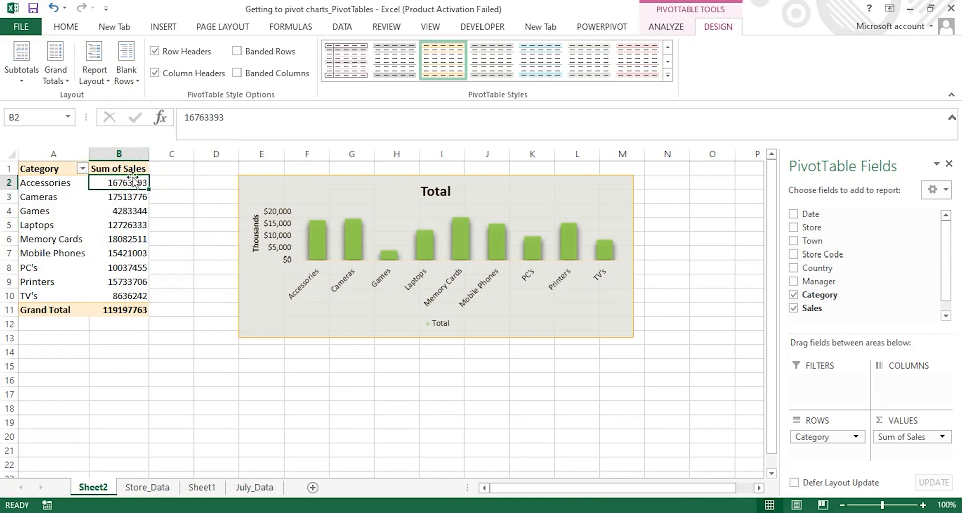
click(64, 27)
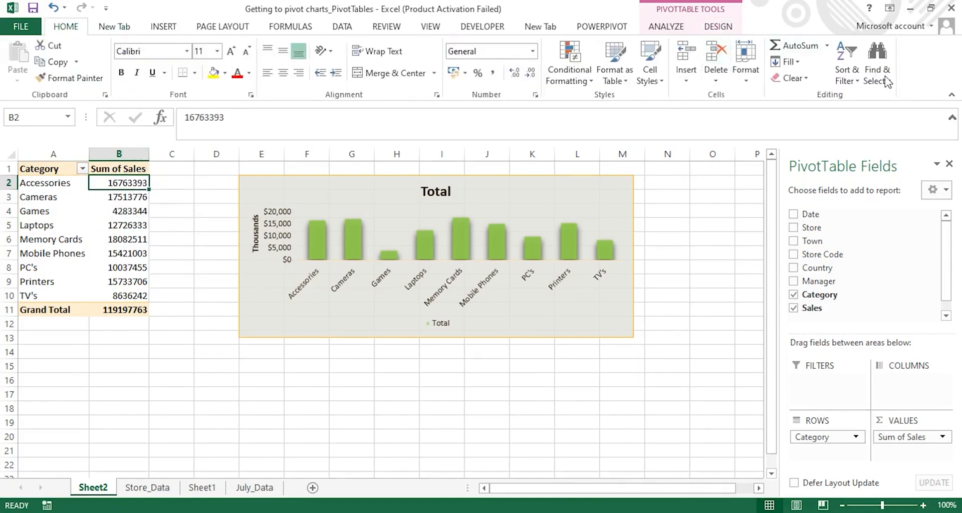
click(852, 79)
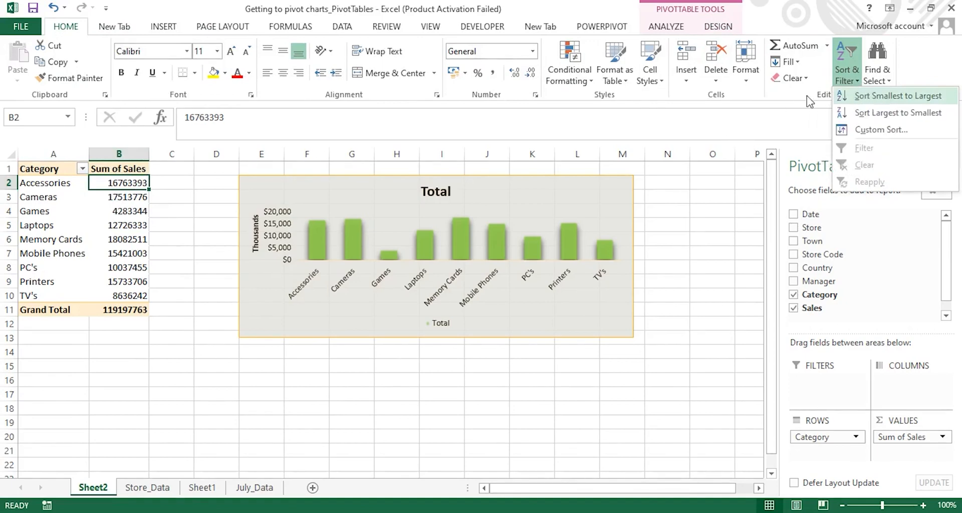
click(890, 112)
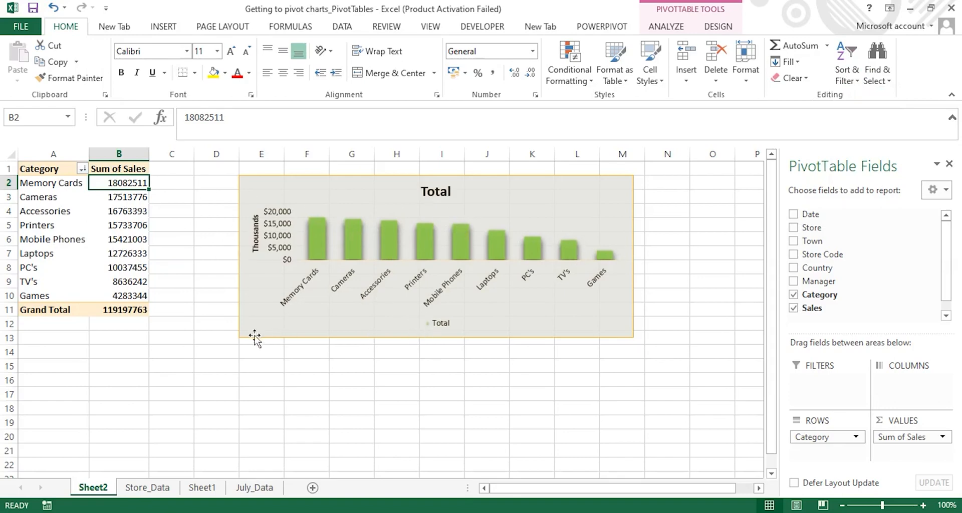
- Copy the sorted pivot table range A1:B11 and paste it at cell A15
click(68, 359)
drag(43, 168, 145, 310)
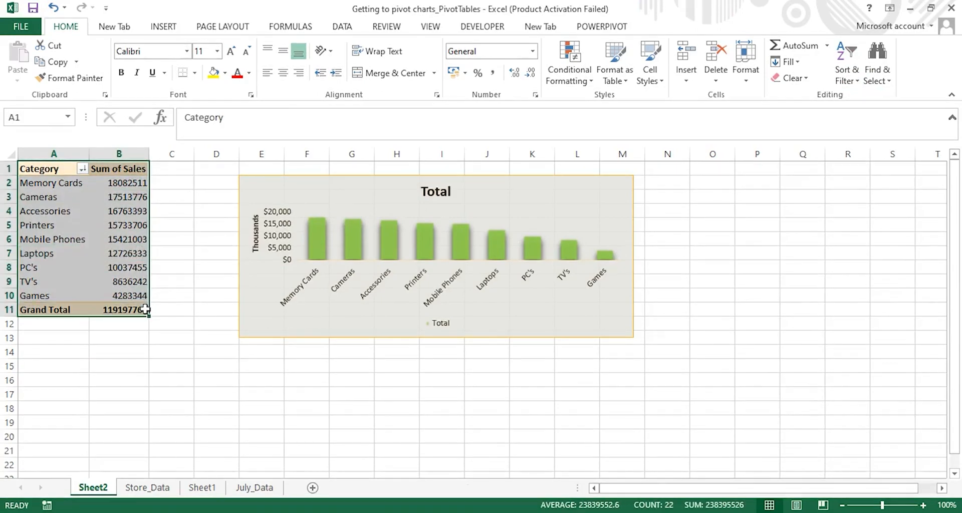
key(ctrl+c)
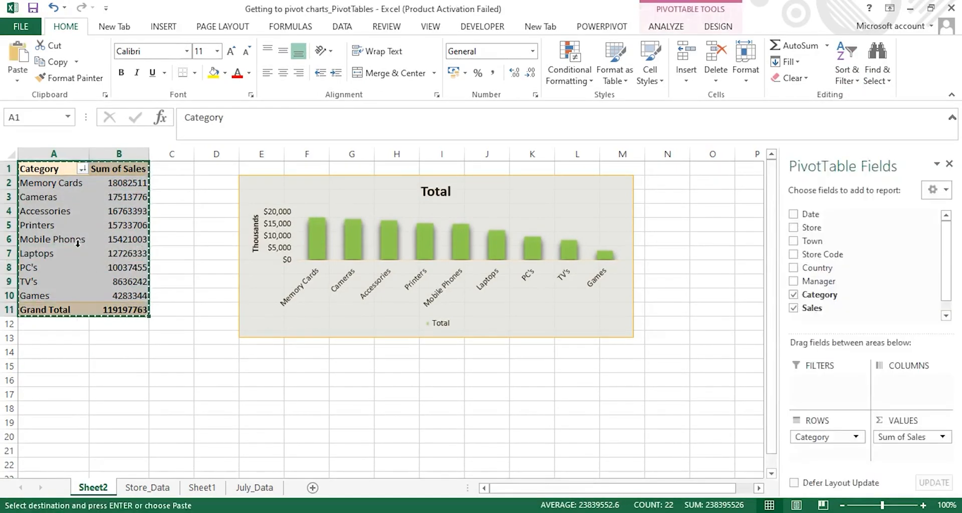
click(68, 371)
key(ctrl+v)
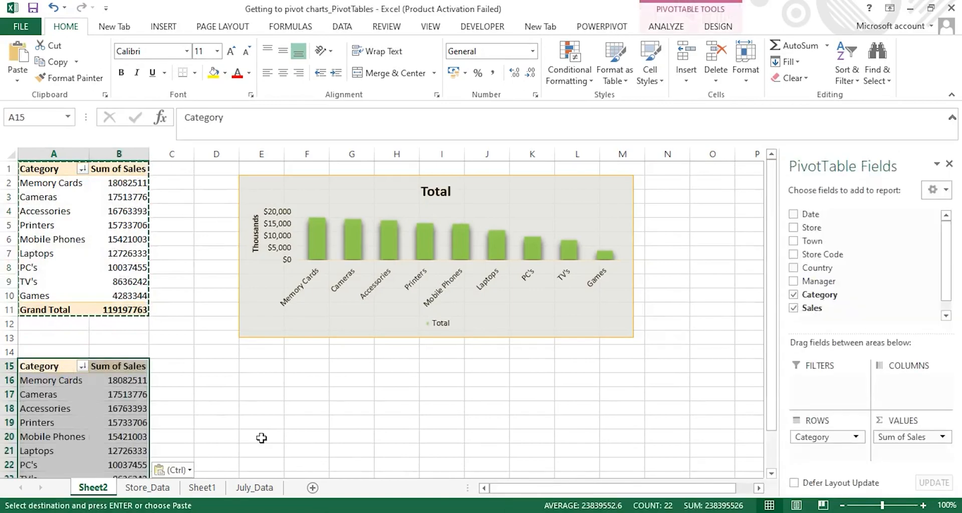
- Replace Category with Date as the row field of the copied pivot table
drag(775, 238, 775, 273)
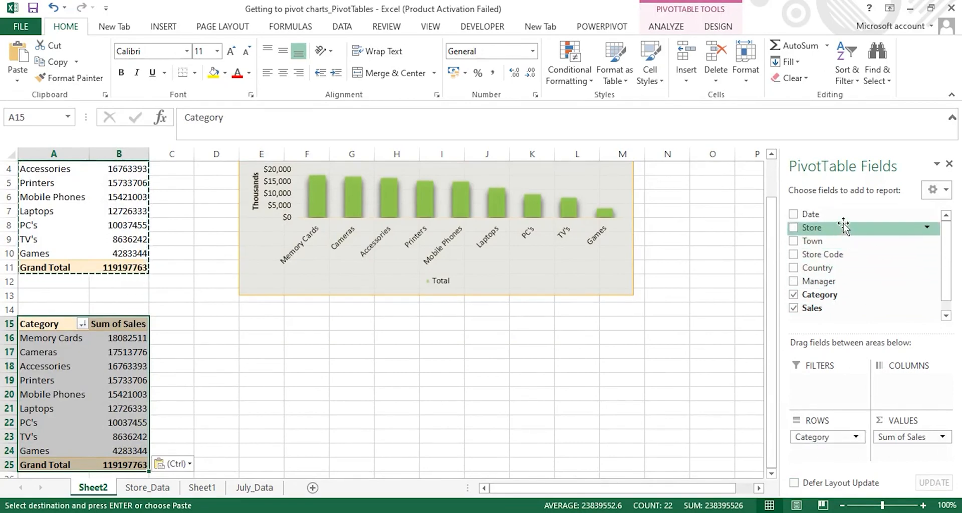
drag(861, 215, 823, 248)
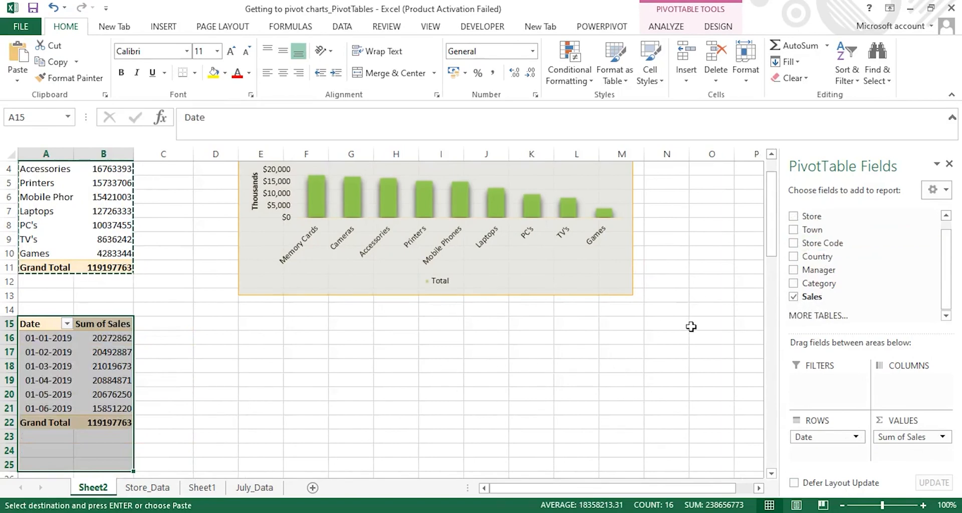
drag(772, 241, 772, 252)
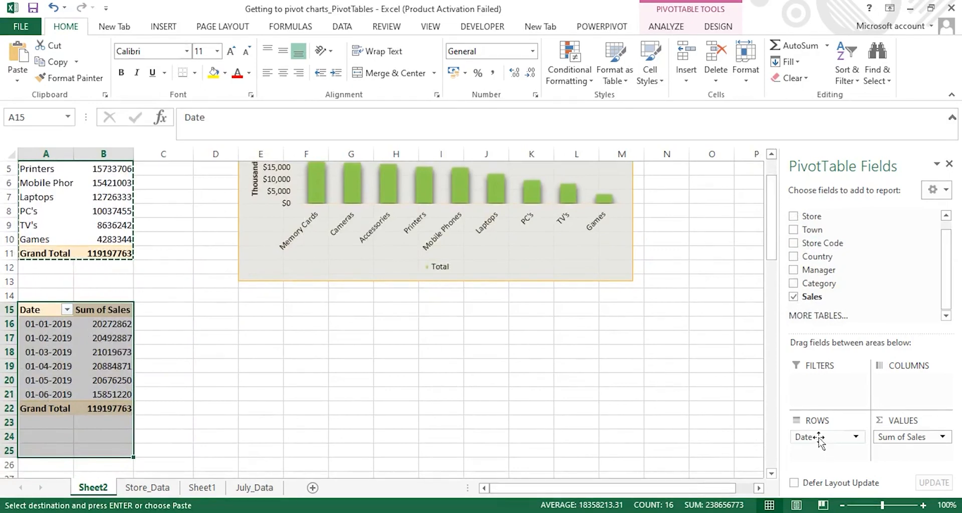
click(320, 362)
click(102, 323)
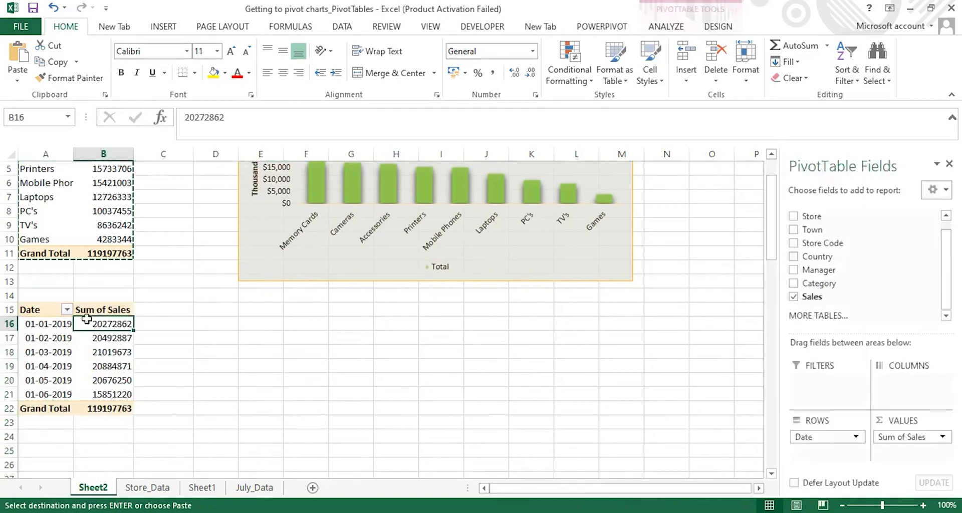
click(43, 328)
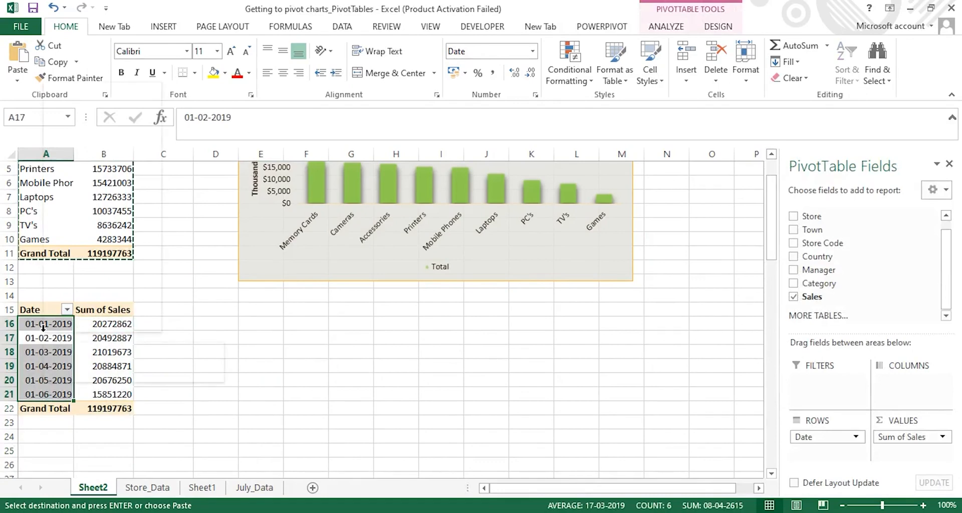
right_click(36, 332)
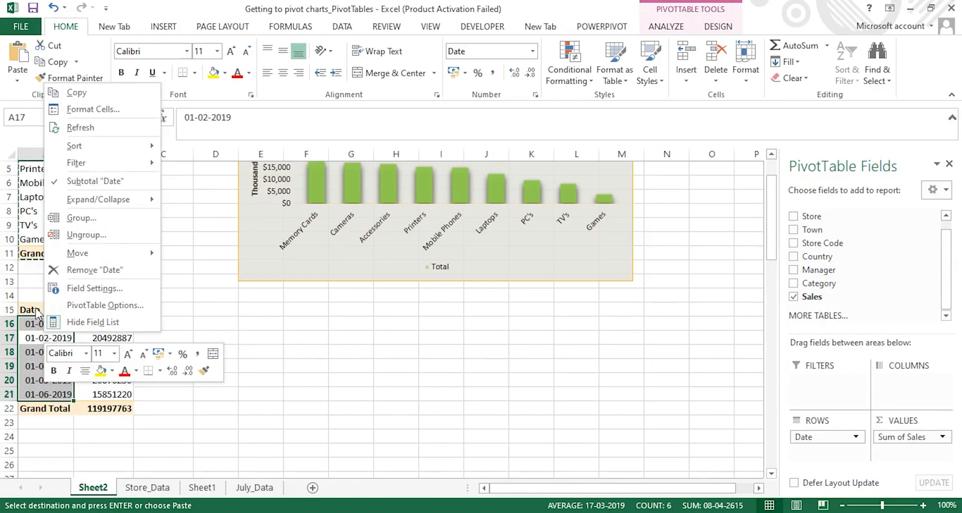
click(45, 339)
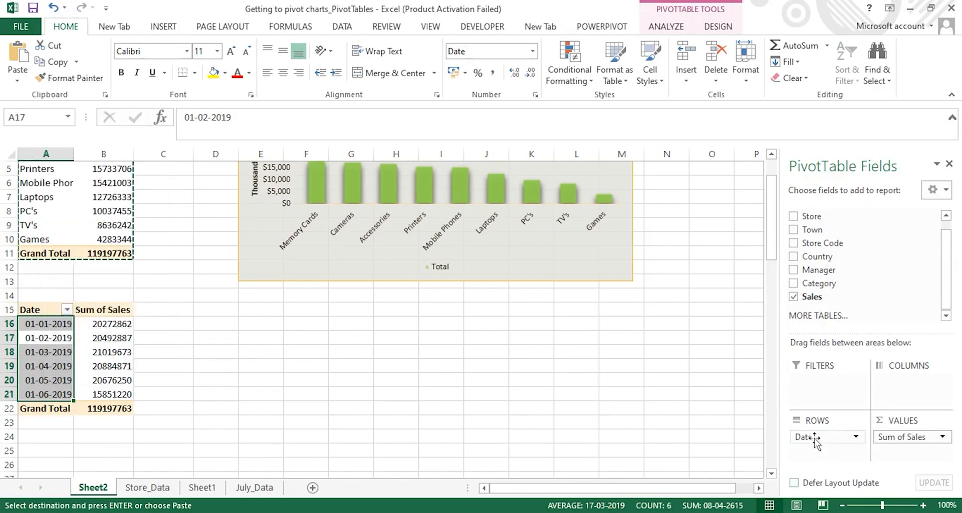
- Move Date to the copied pivot table's values, try Country as the row field, remove it and use Manager instead
drag(815, 439, 909, 455)
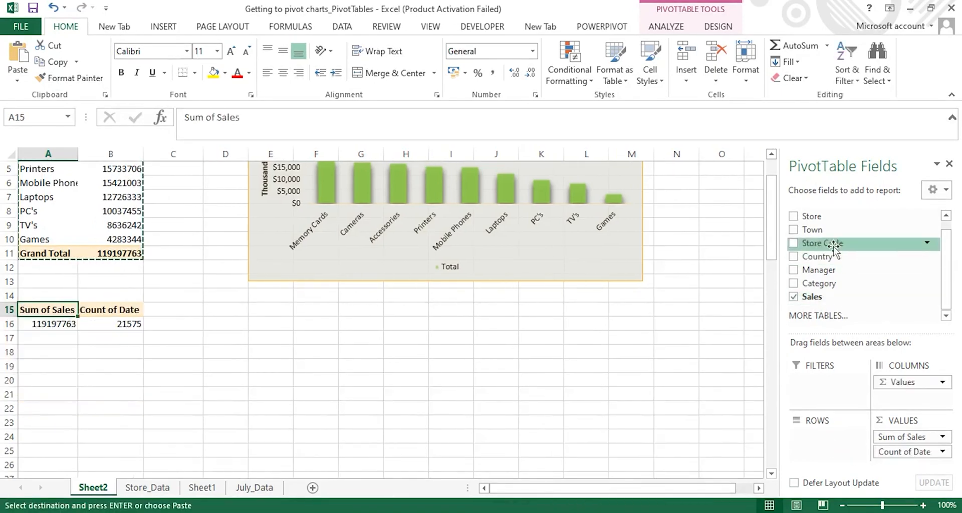
drag(827, 257, 814, 451)
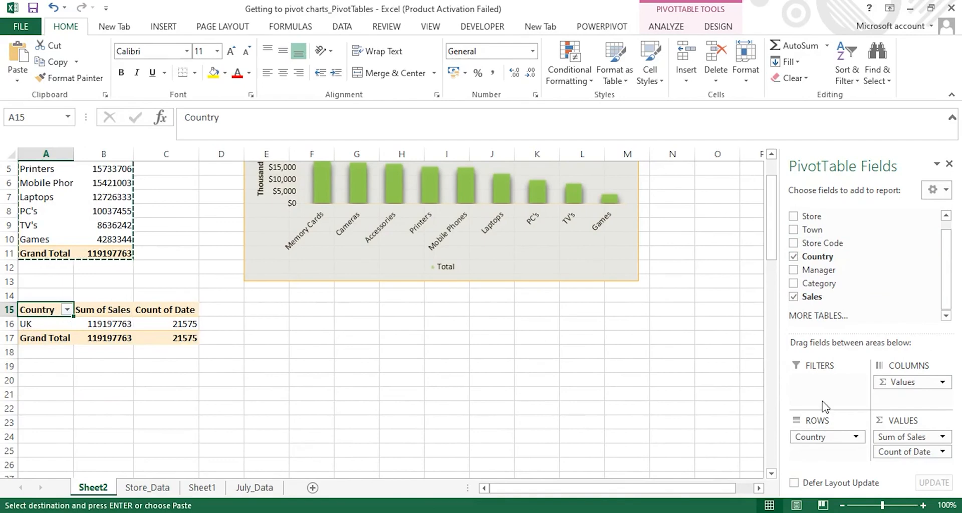
drag(821, 437, 867, 240)
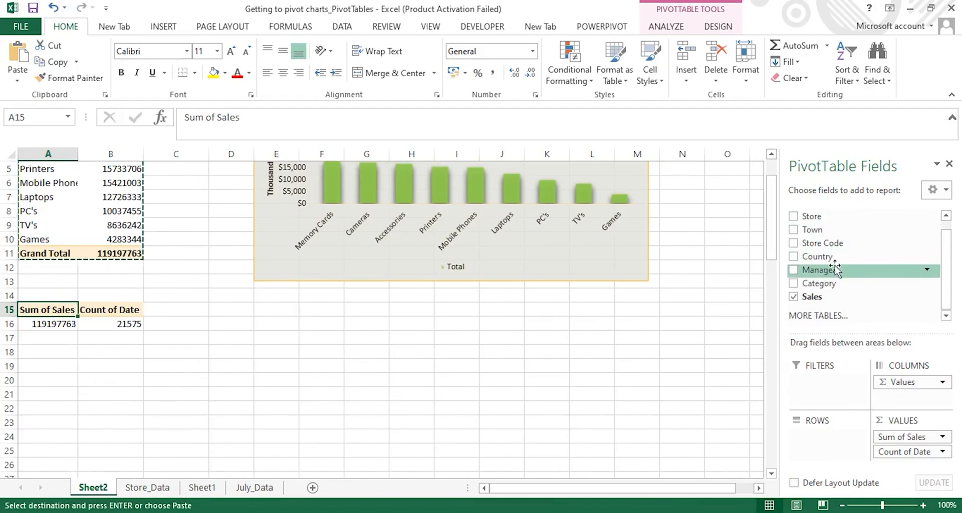
mouse_move(948, 263)
mouse_down()
mouse_move(947, 244)
mouse_move(942, 264)
mouse_up()
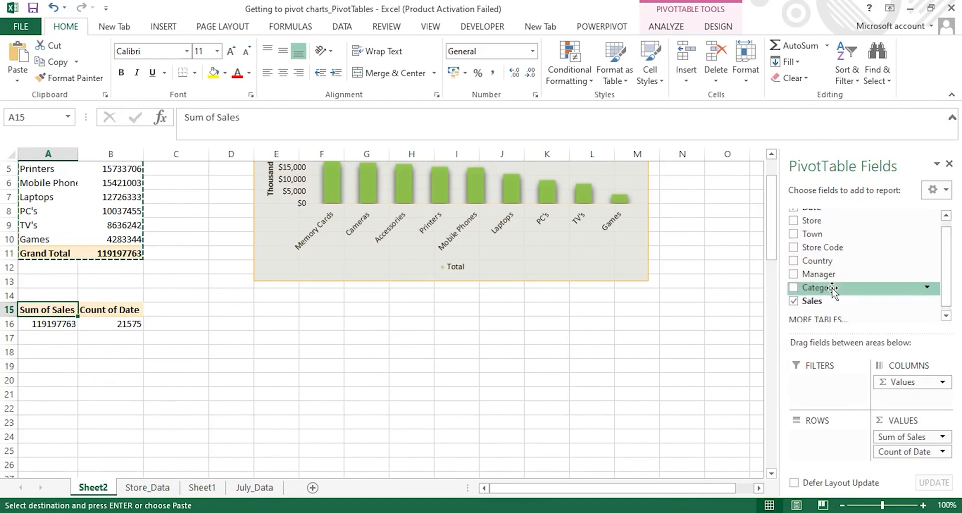
drag(819, 275, 808, 441)
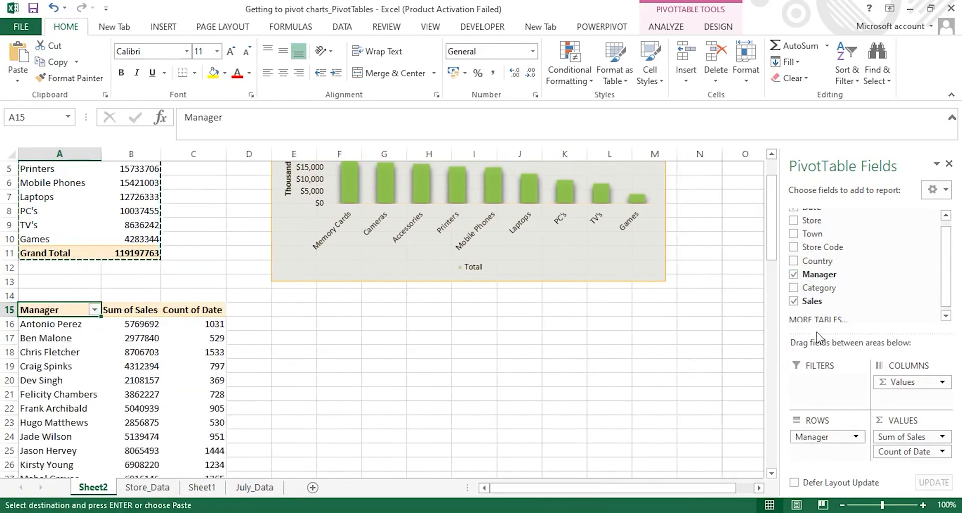
- Examine the summary functions in the value field settings of Count of Date, and close them without changes
click(899, 450)
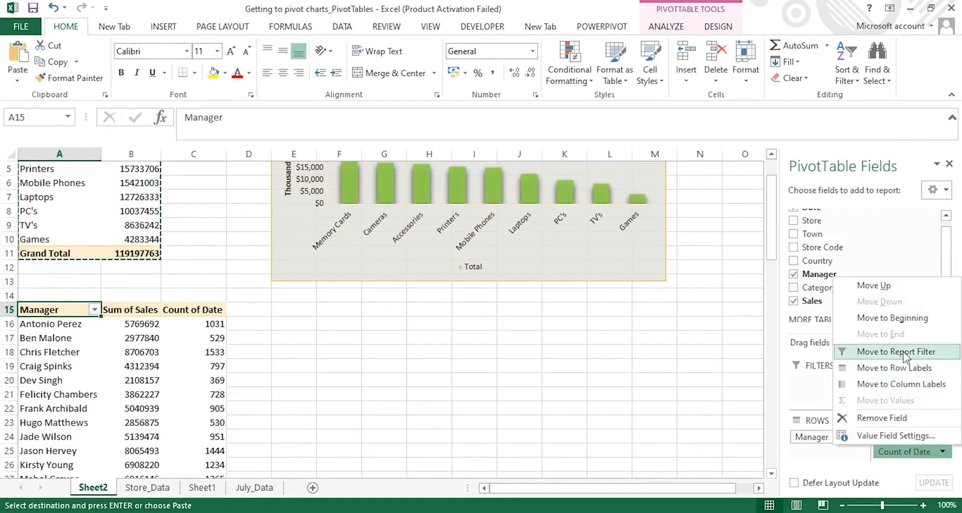
click(897, 436)
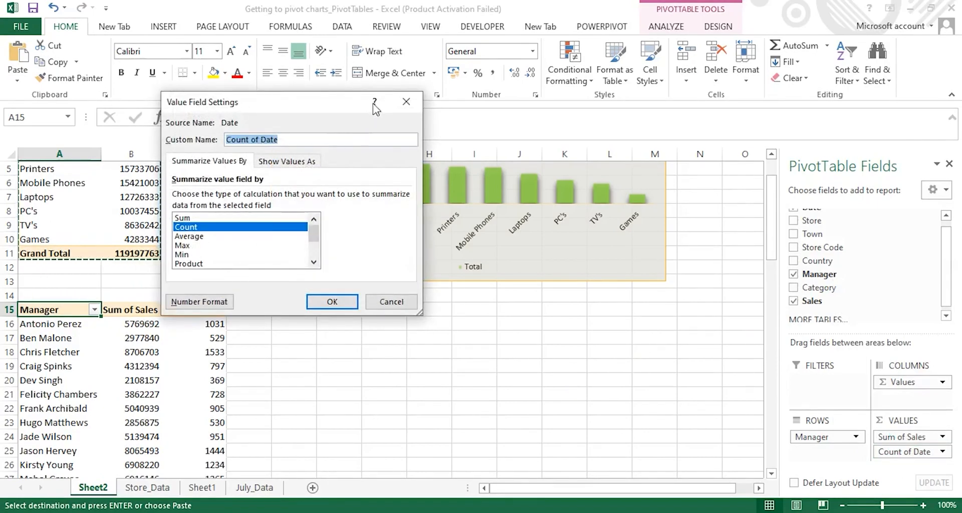
scroll(314, 236, down, 2)
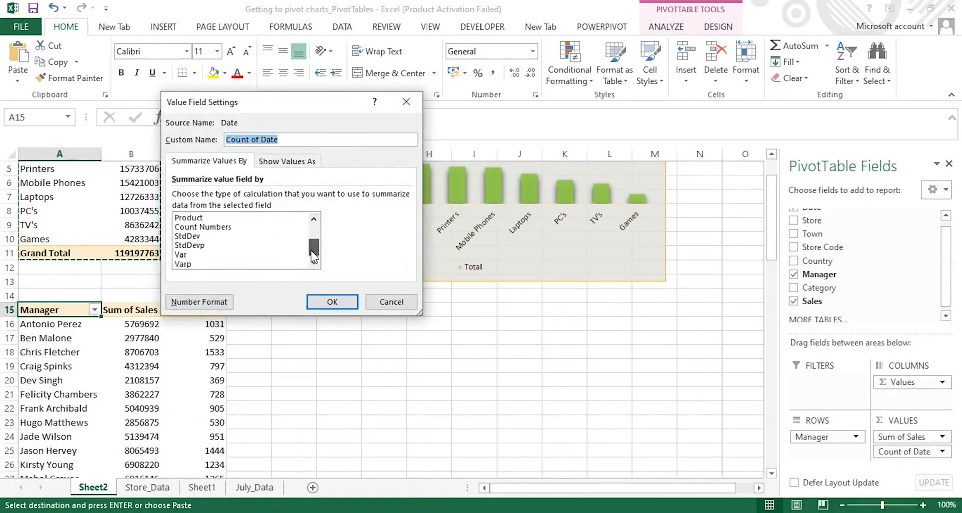
click(406, 102)
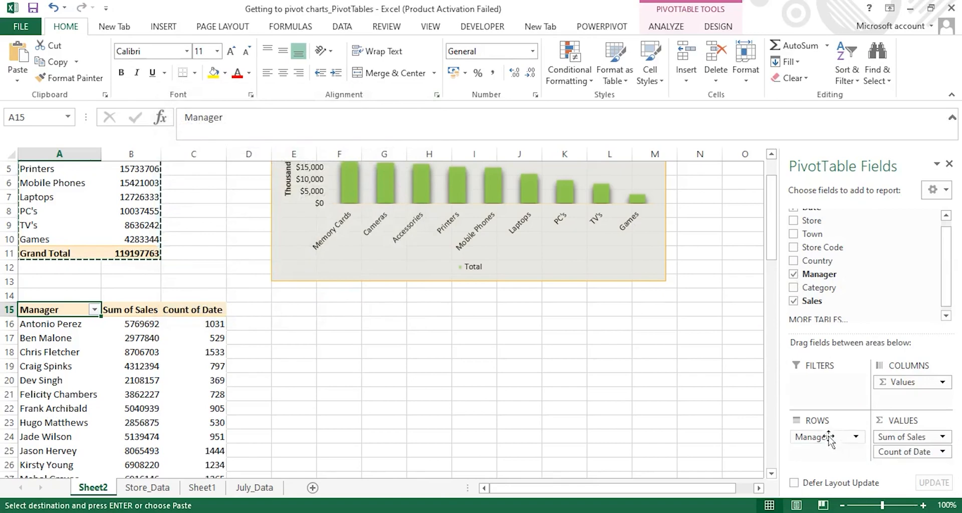
- Restore Date as the only row field with Sum of Sales, and group the dates by days, months and years
drag(825, 437, 828, 278)
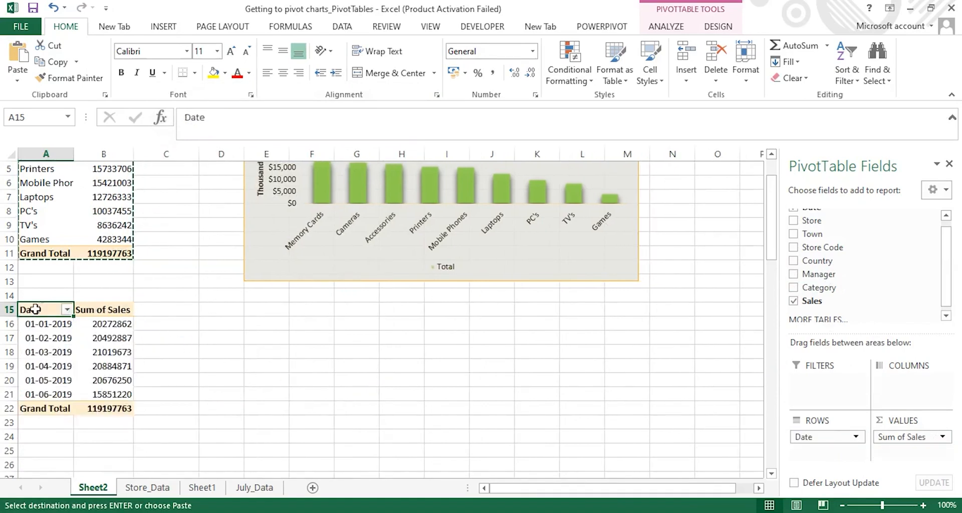
right_click(38, 310)
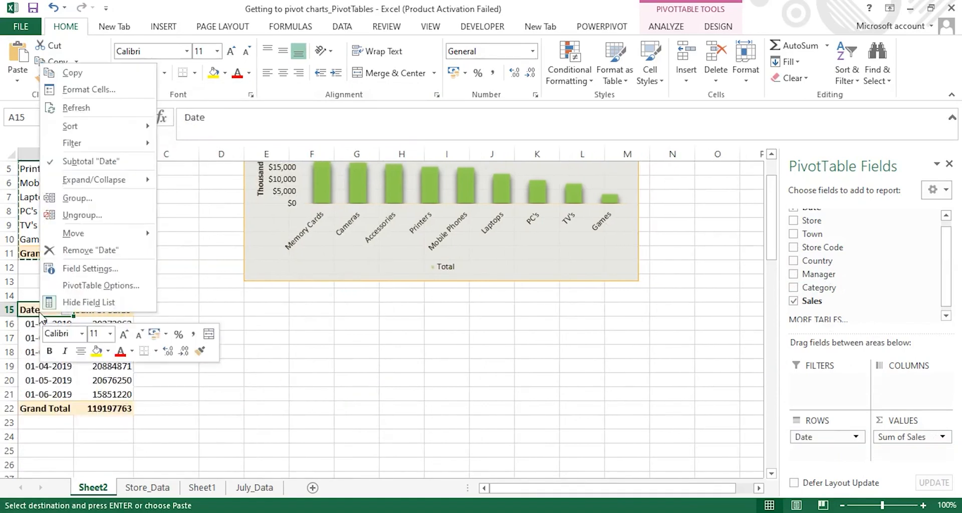
click(88, 203)
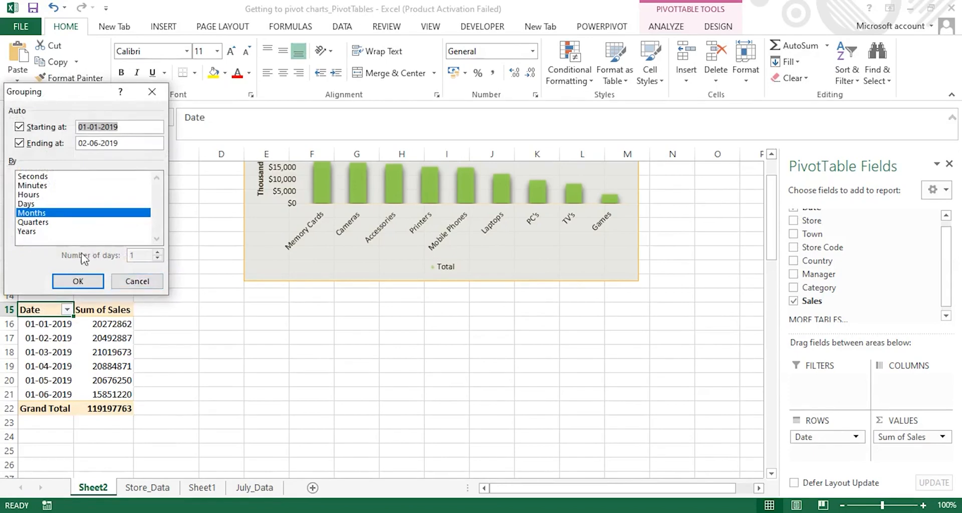
click(29, 232)
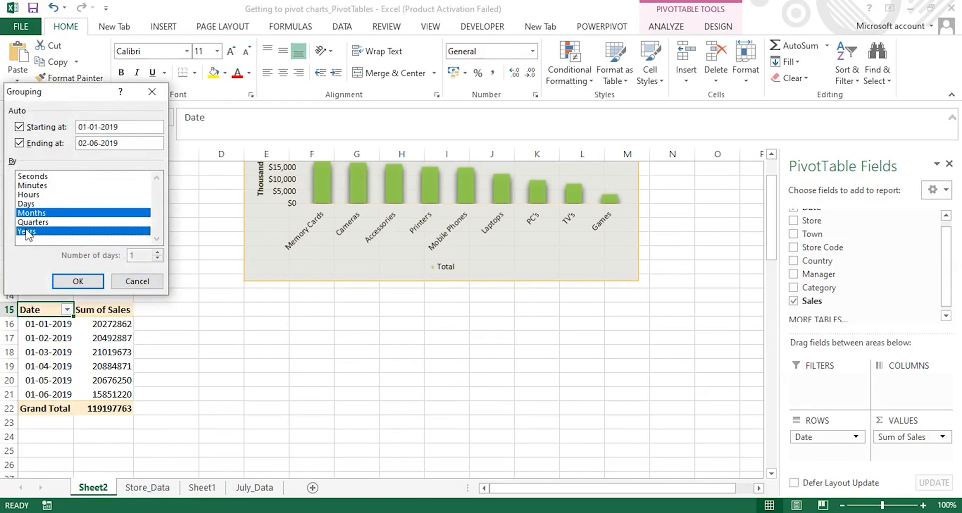
click(28, 204)
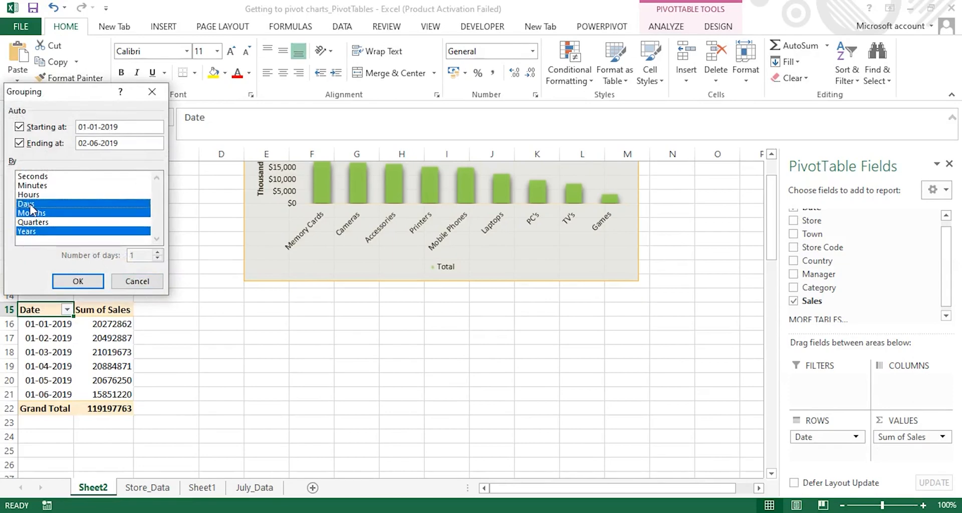
click(84, 277)
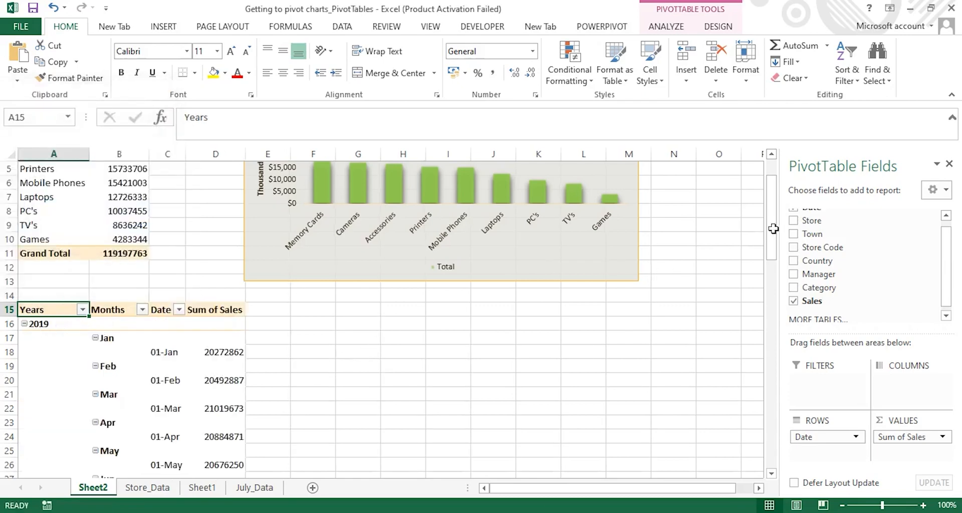
drag(771, 231, 770, 253)
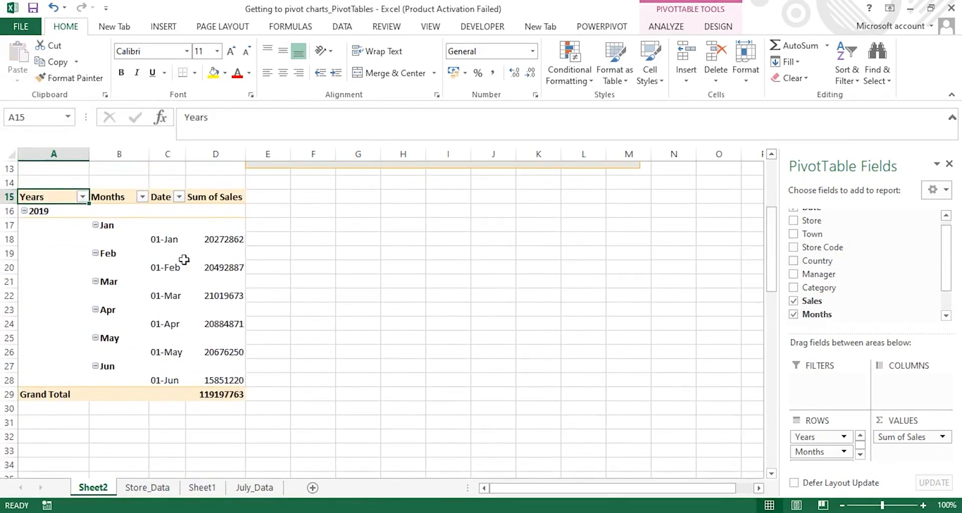
click(184, 212)
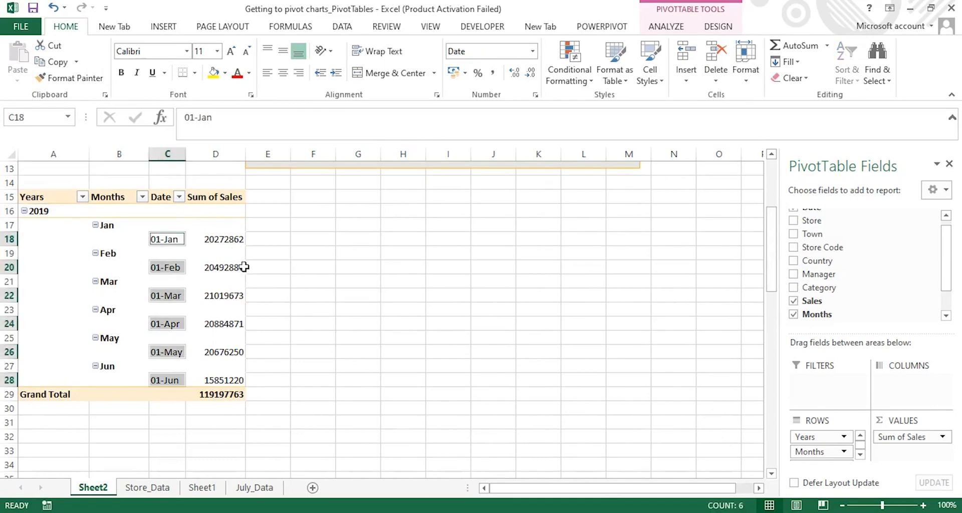
click(299, 252)
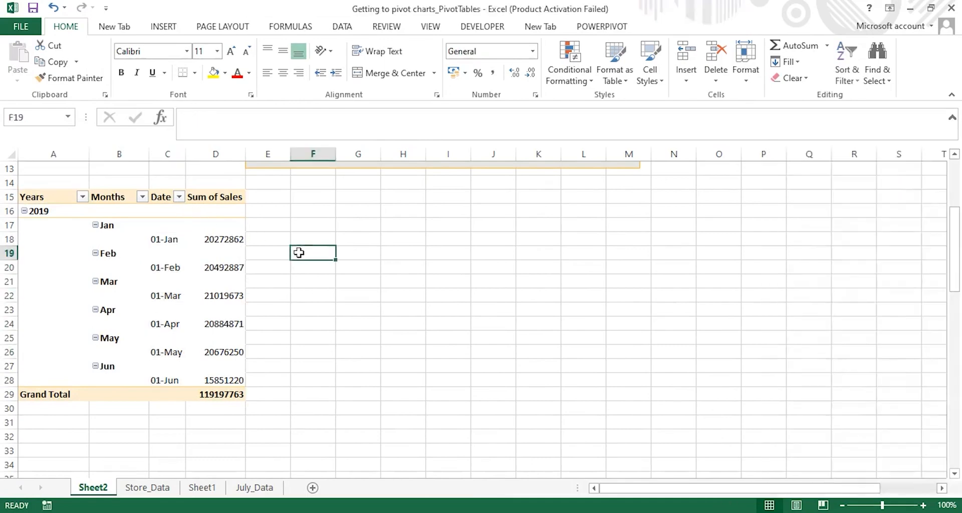
- Insert a line PivotChart based on the date-grouped pivot table
click(61, 234)
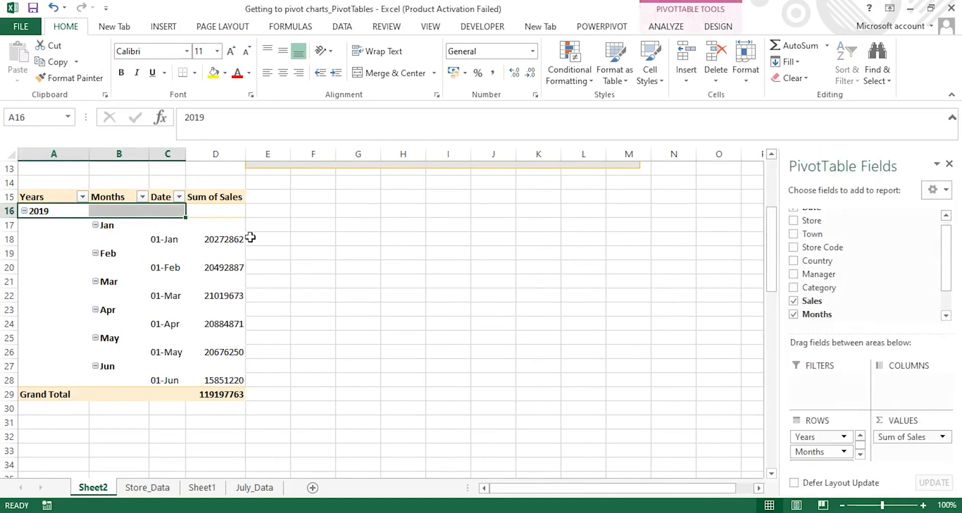
drag(772, 272, 769, 249)
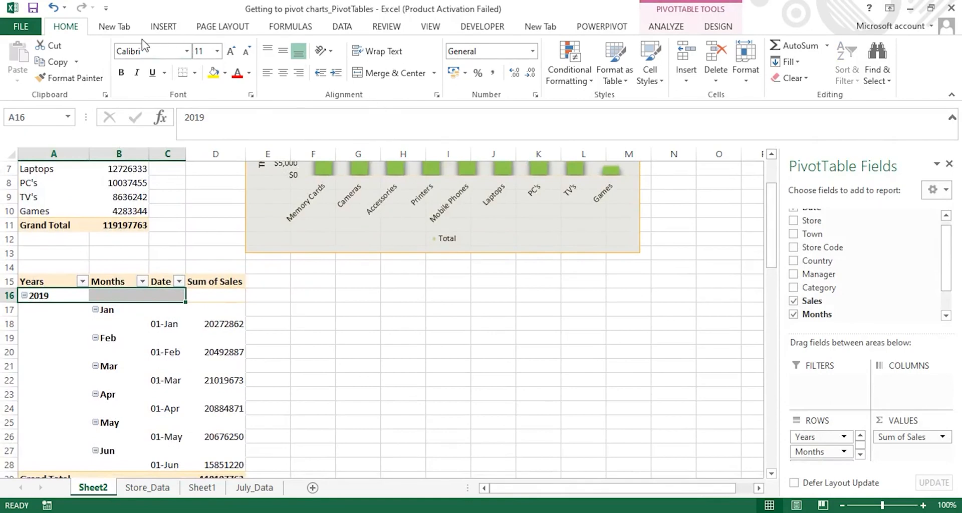
click(164, 28)
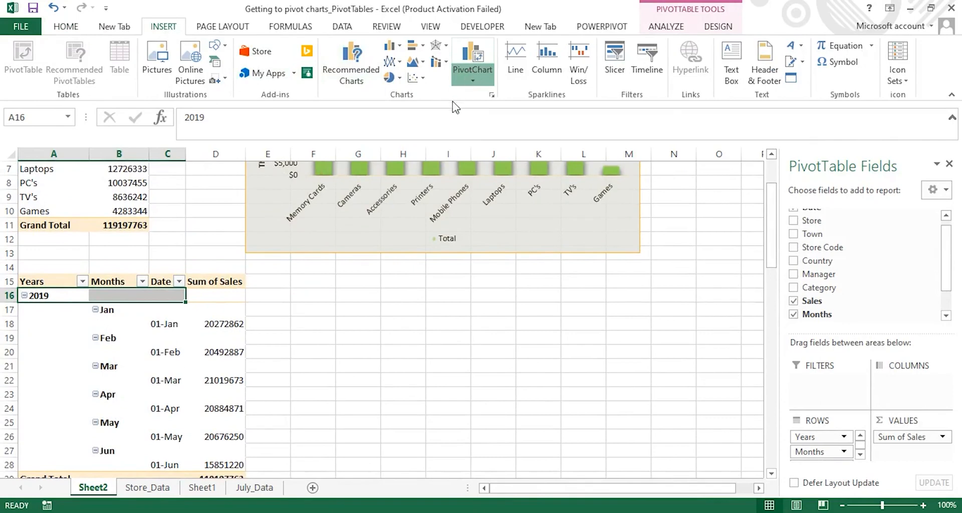
click(471, 79)
click(490, 95)
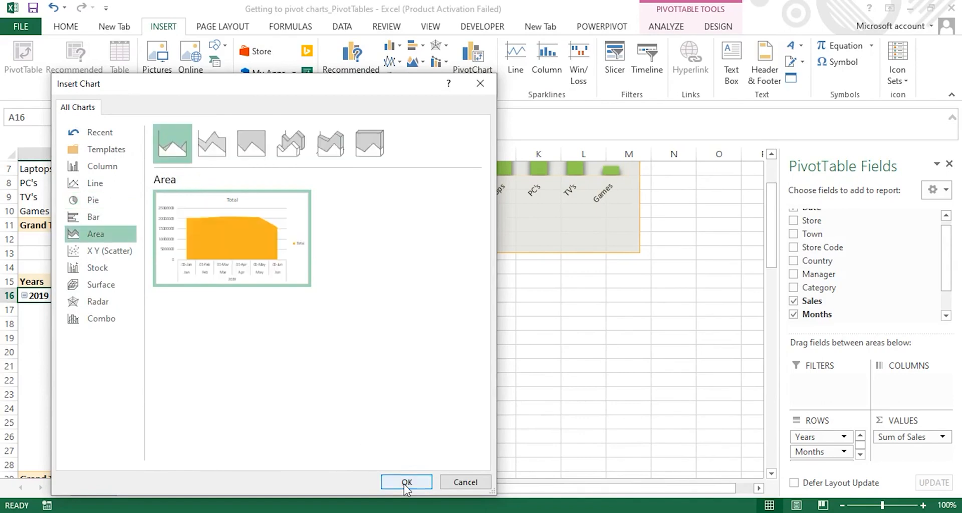
click(103, 190)
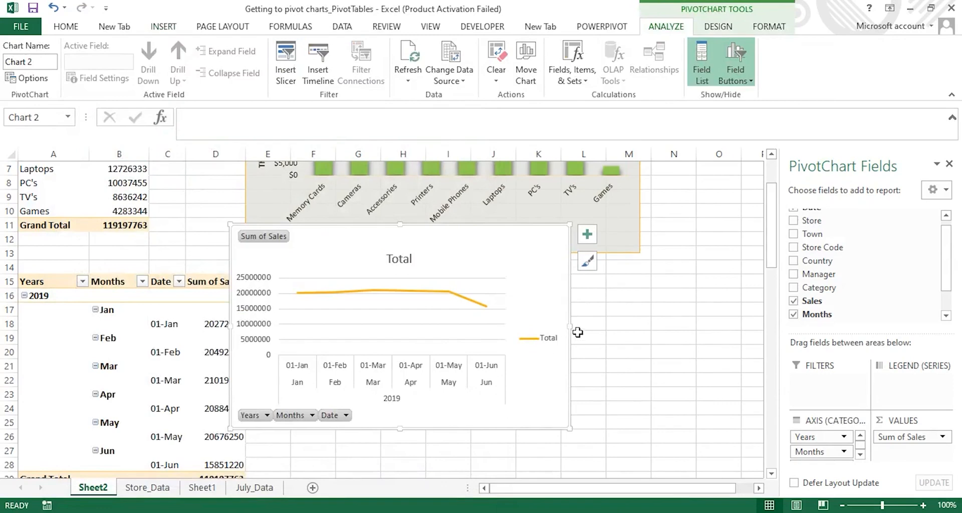
- Resize the line chart so it clears the date pivot table beside it and the category chart above
drag(571, 327, 616, 333)
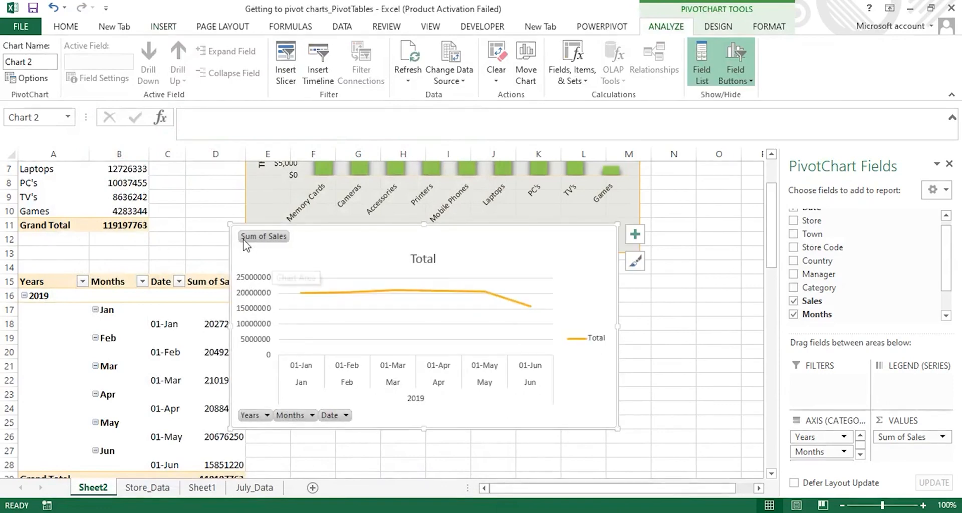
drag(229, 222, 319, 291)
mouse_move(771, 246)
mouse_down()
mouse_move(773, 219)
mouse_move(773, 251)
mouse_up()
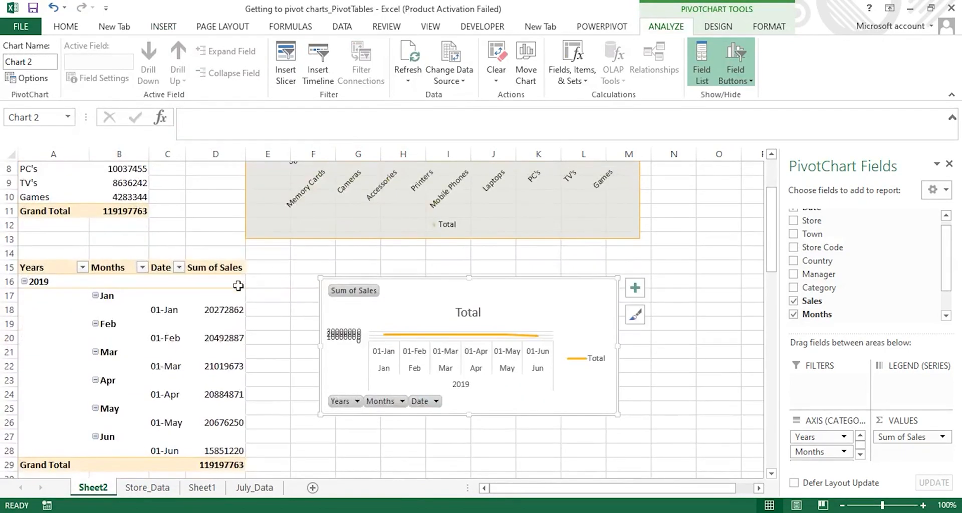
- Narrow columns D and A to make more room beside the date pivot table
click(238, 286)
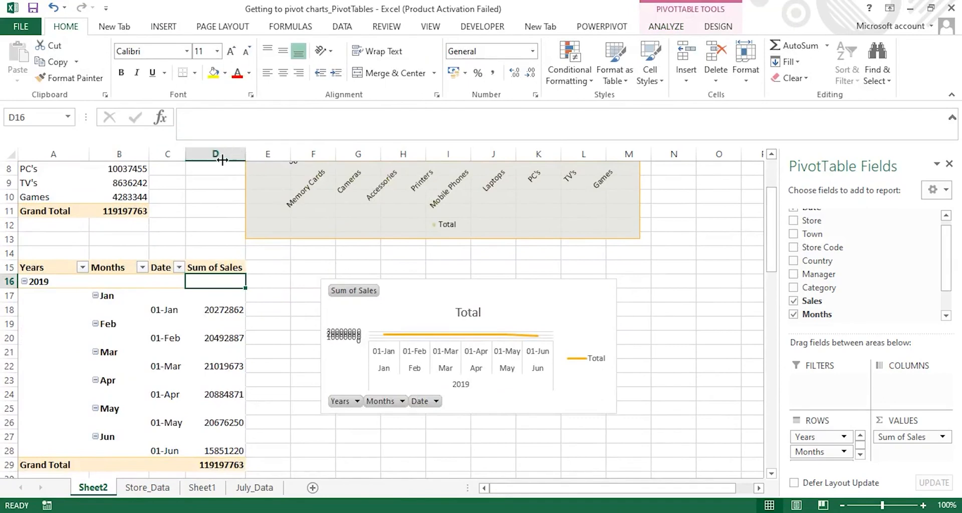
drag(246, 154, 223, 154)
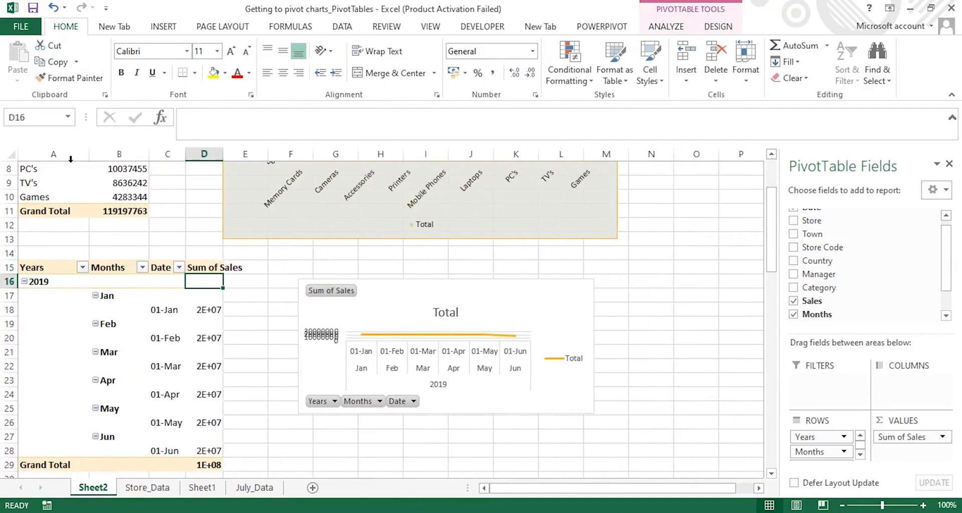
click(80, 150)
drag(89, 153, 67, 152)
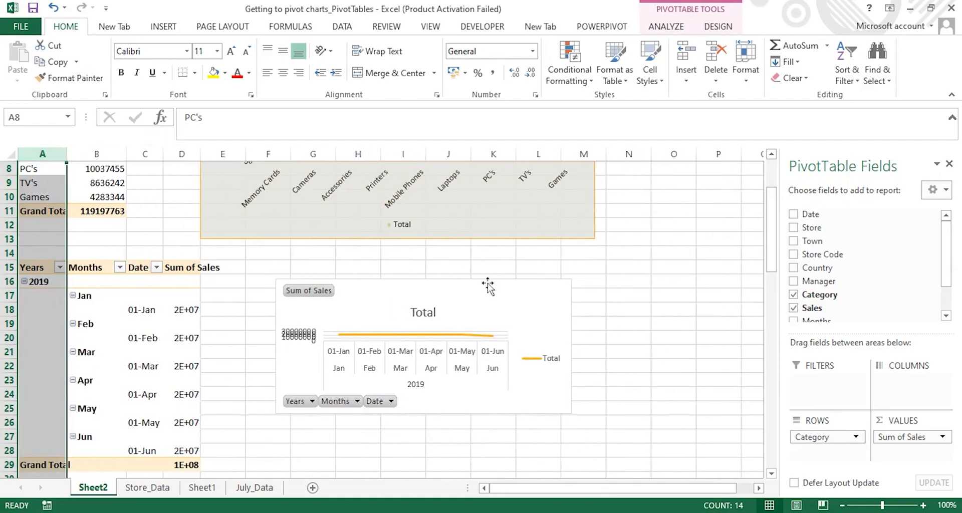
- Enlarge the line chart in height and width so its value axis labels no longer overlap
click(514, 282)
drag(422, 415, 435, 451)
drag(574, 370, 668, 359)
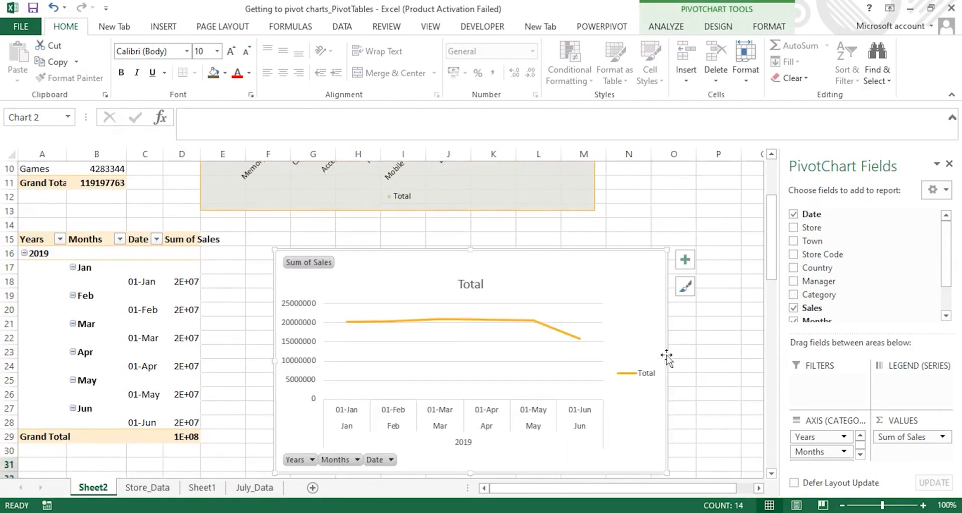
- Recolor the chart's Total series line in dark teal and close the series formatting options
click(509, 323)
right_click(508, 324)
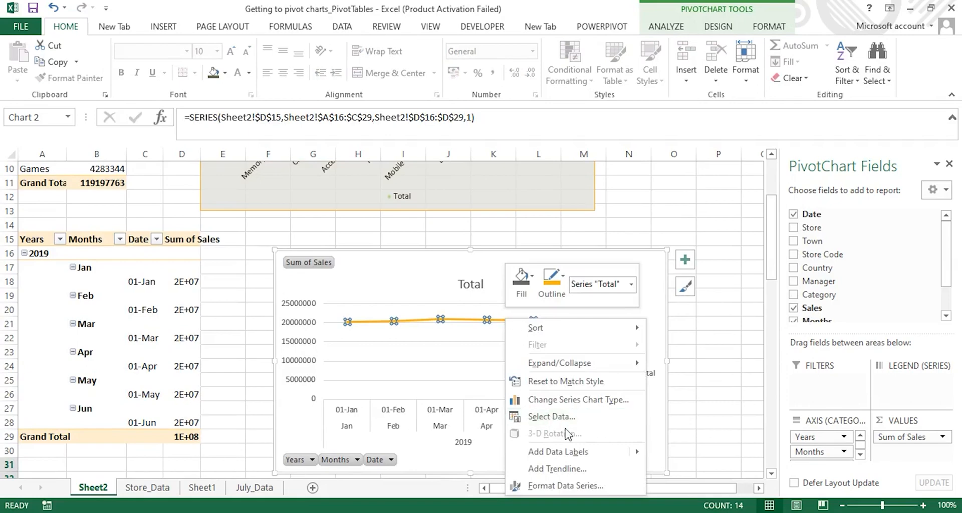
click(556, 485)
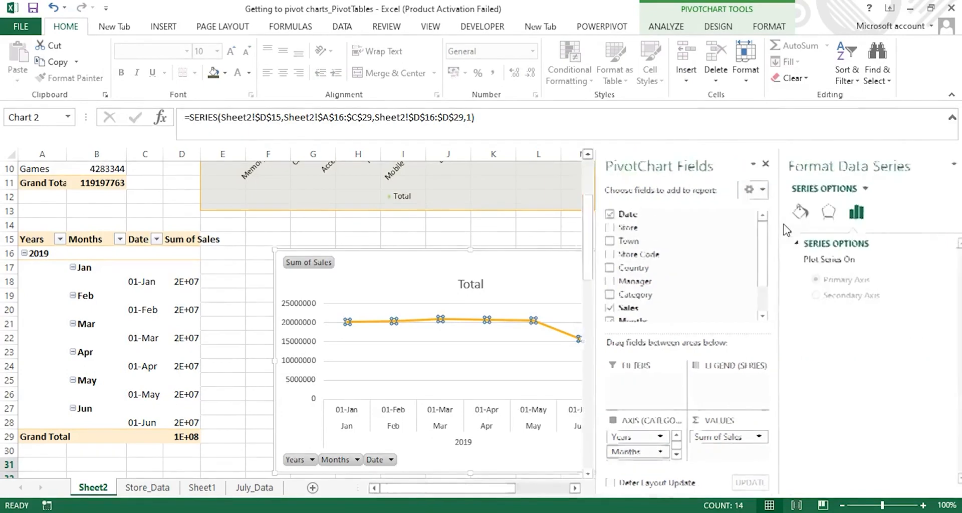
click(783, 212)
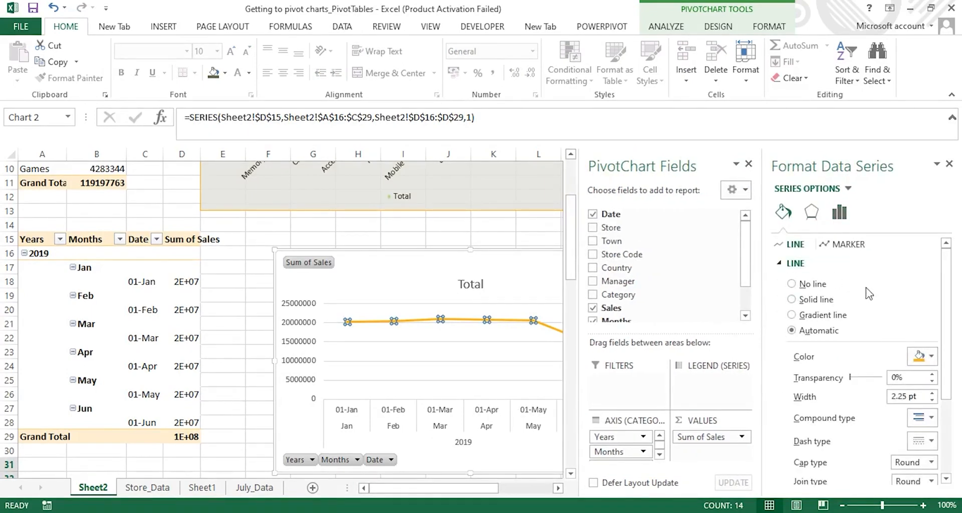
click(924, 357)
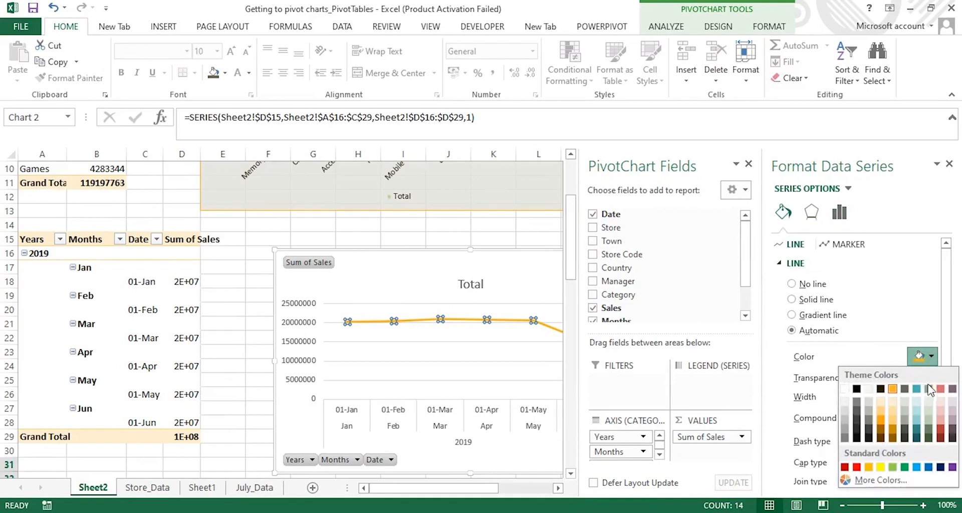
click(917, 437)
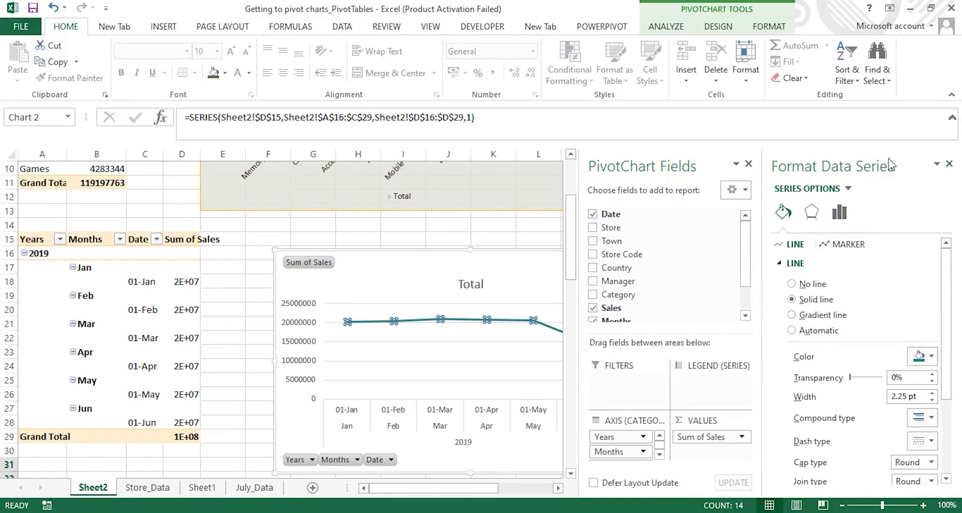
click(949, 164)
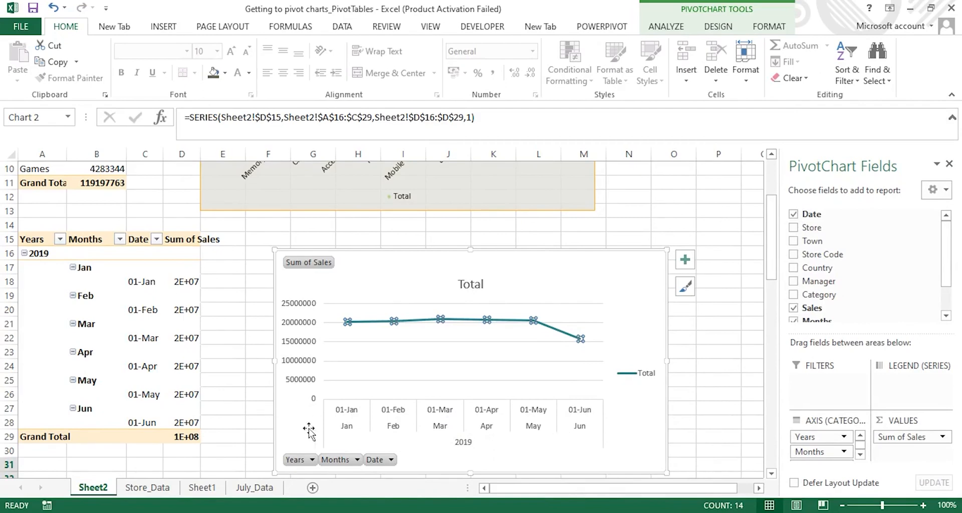
- Hide all field buttons on the line chart and reduce its height
right_click(334, 461)
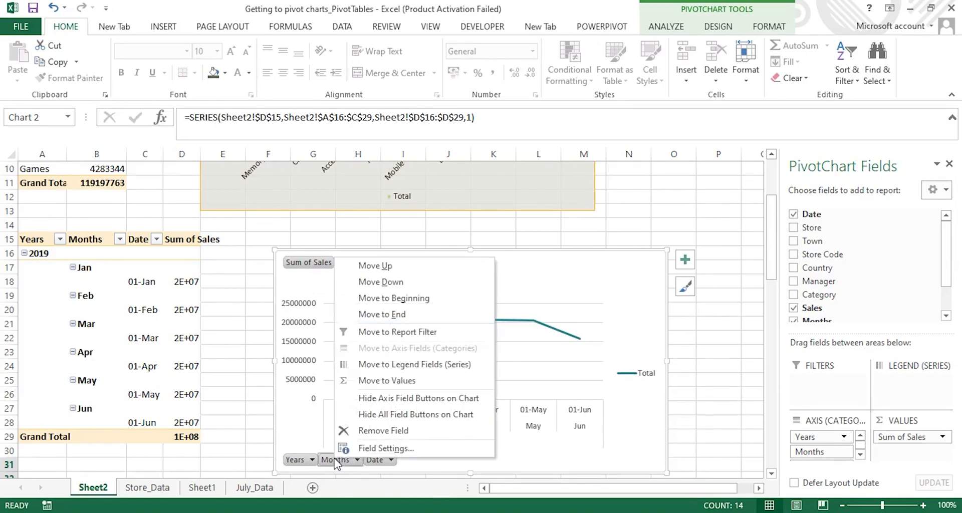
click(383, 415)
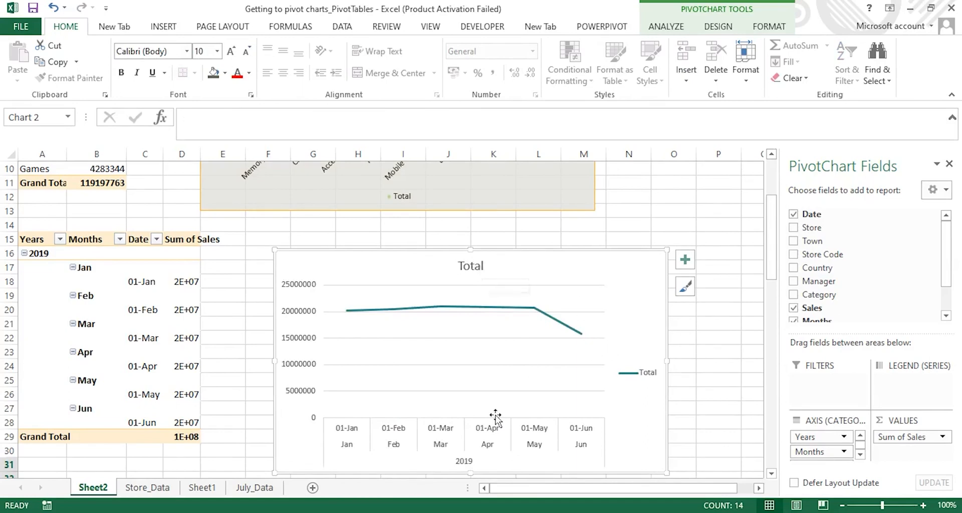
drag(469, 474, 471, 386)
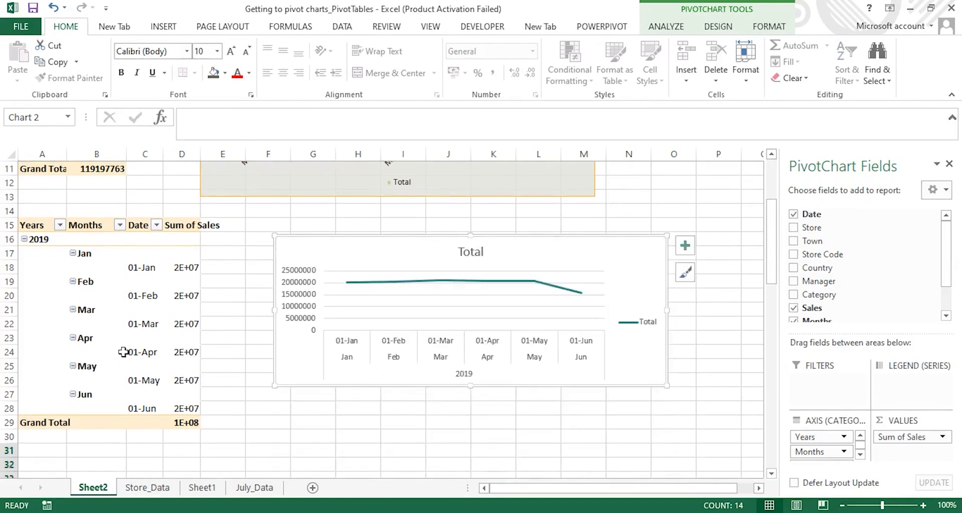
- Regroup the pivot table's dates by months and years only, without days
right_click(37, 226)
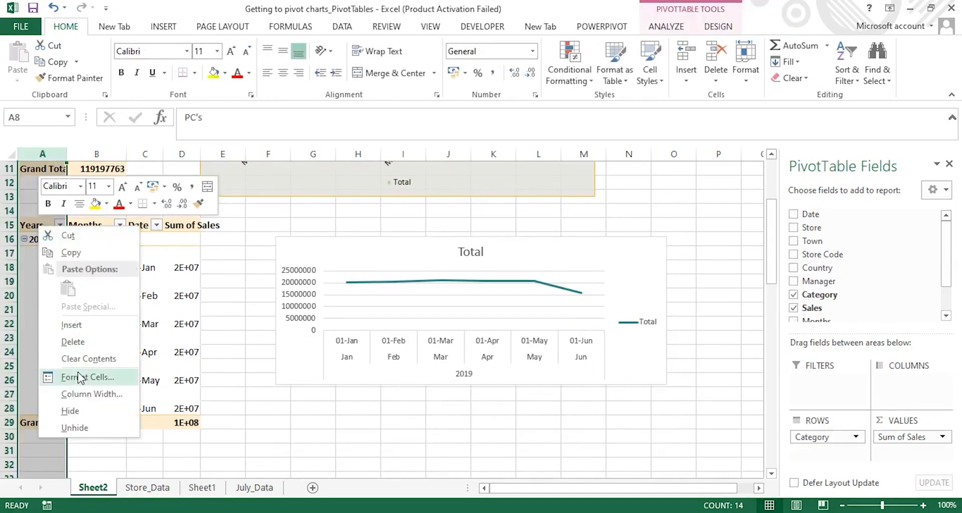
key(Escape)
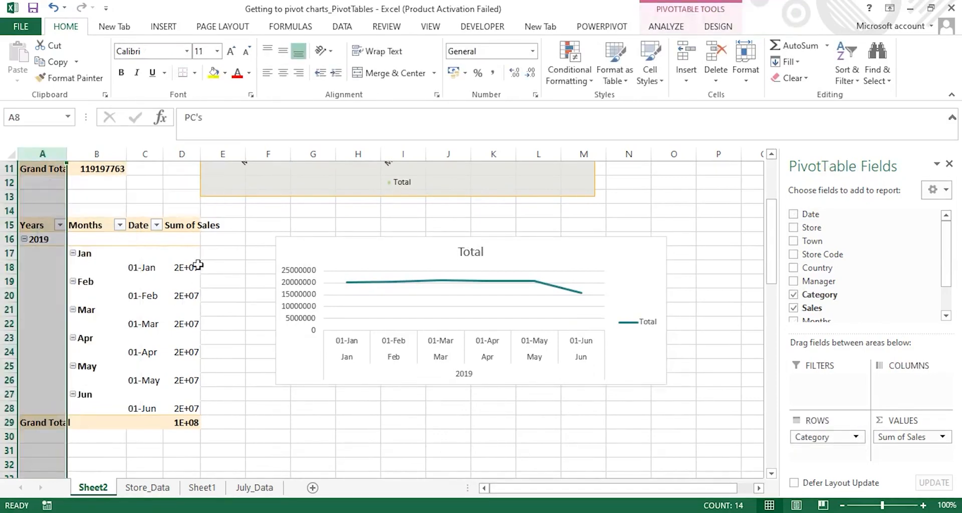
click(80, 272)
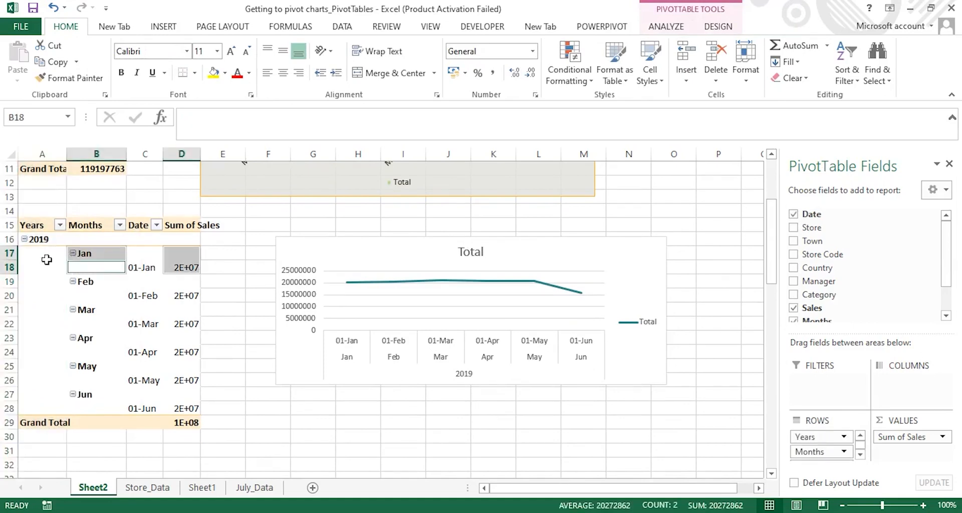
click(42, 243)
right_click(42, 243)
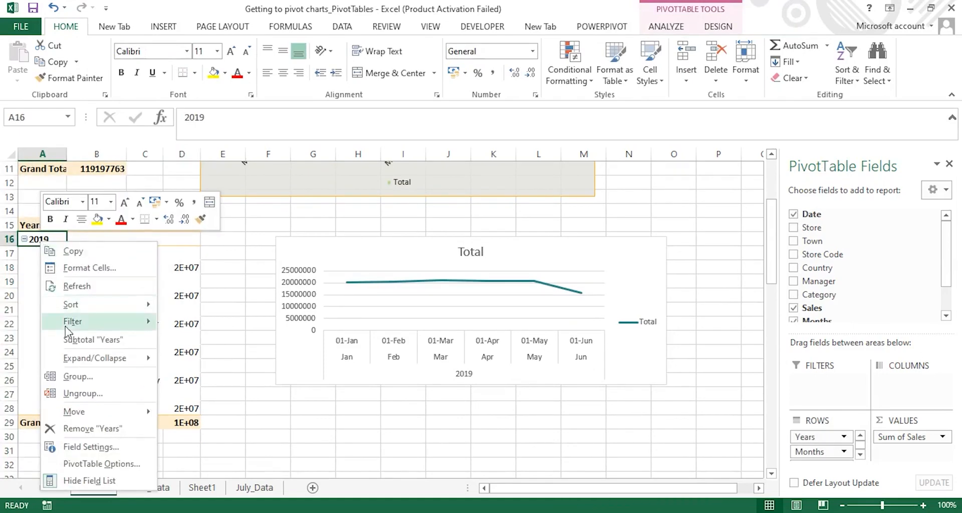
click(76, 380)
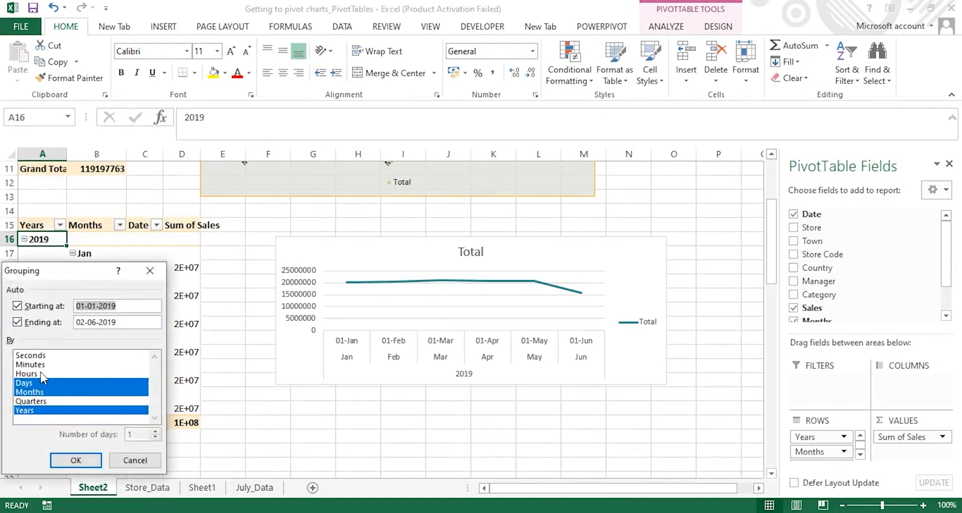
click(36, 393)
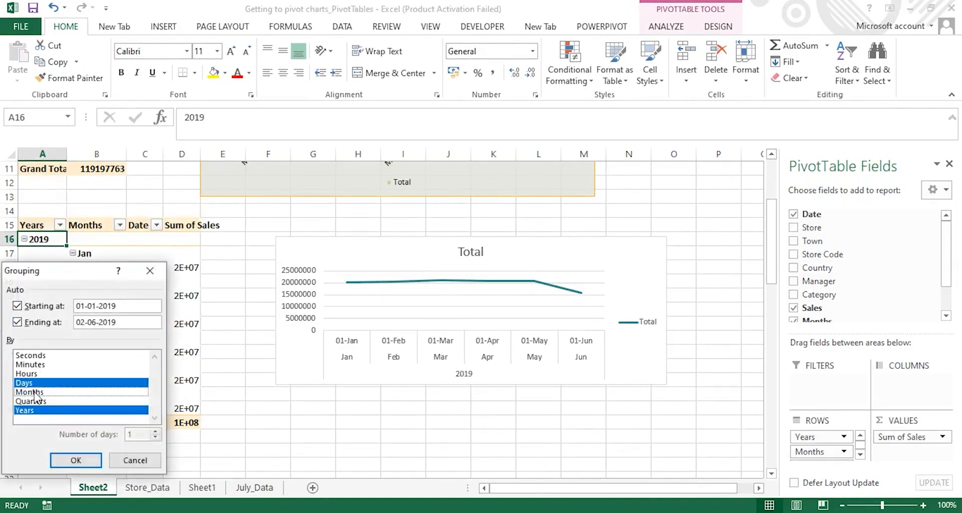
click(31, 394)
click(32, 384)
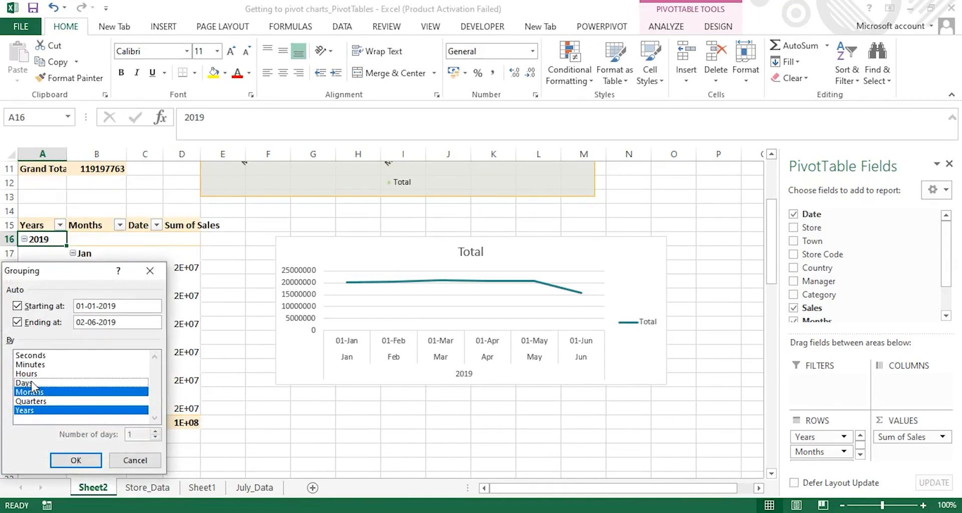
click(76, 460)
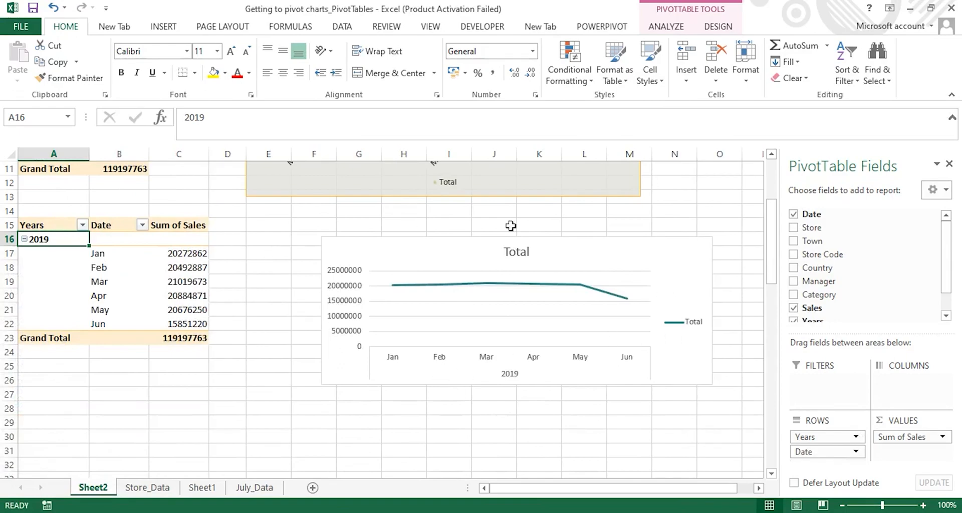
- Apply the dark chart style with an orange marker line to the line chart and make the chart slightly narrower
drag(772, 241, 770, 220)
click(632, 346)
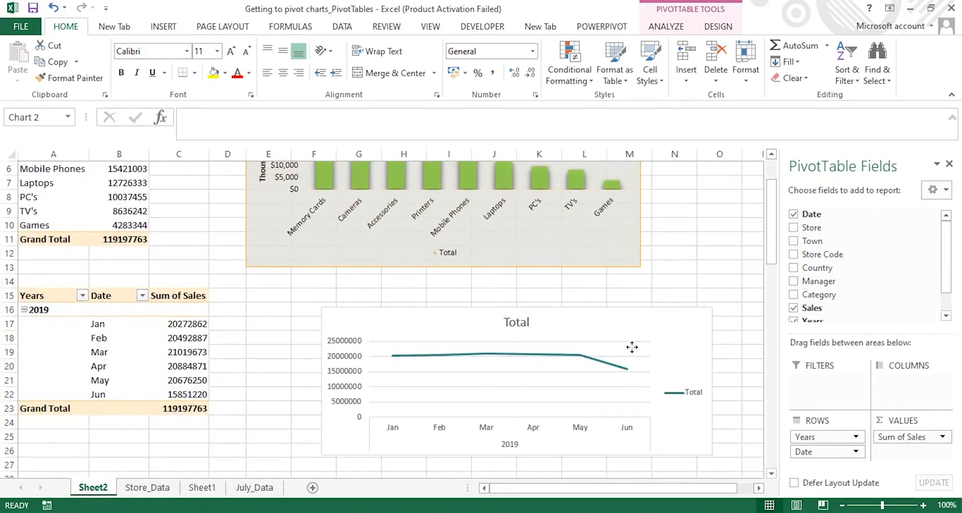
click(652, 331)
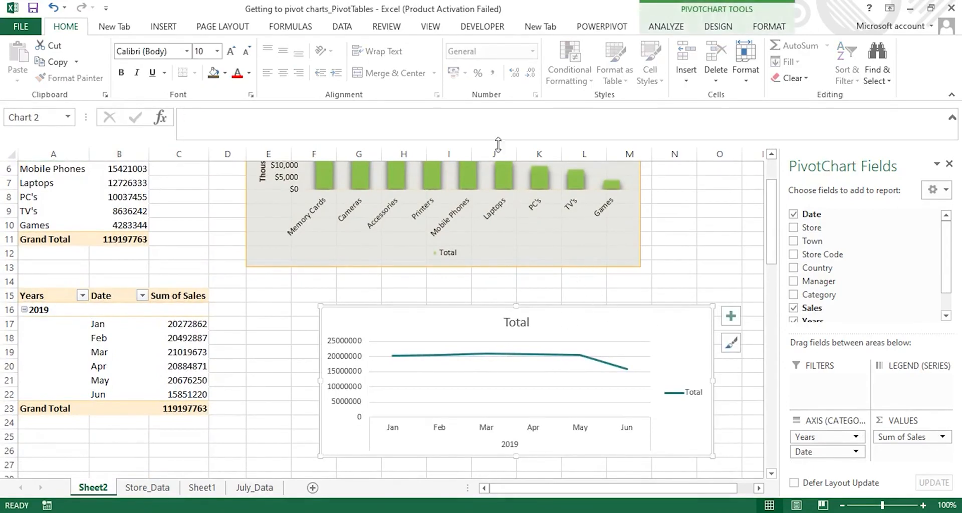
click(718, 28)
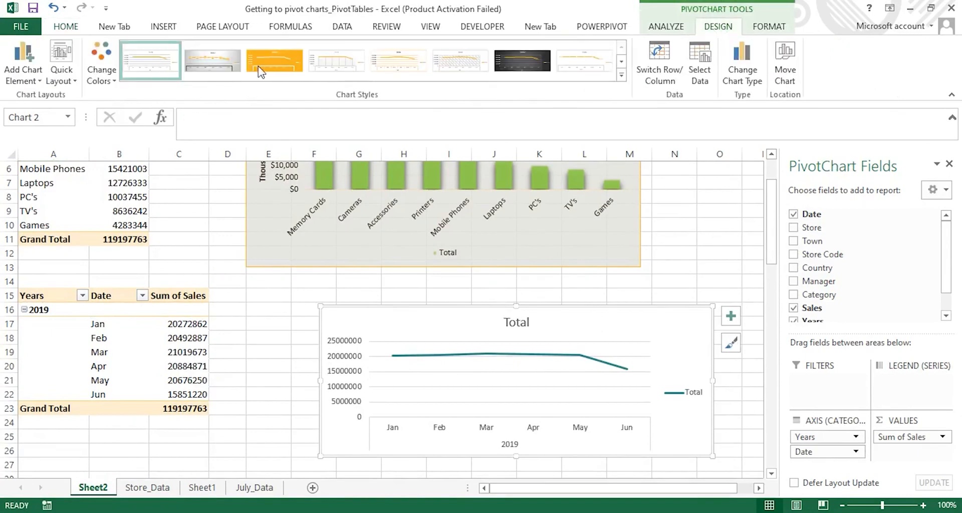
click(512, 64)
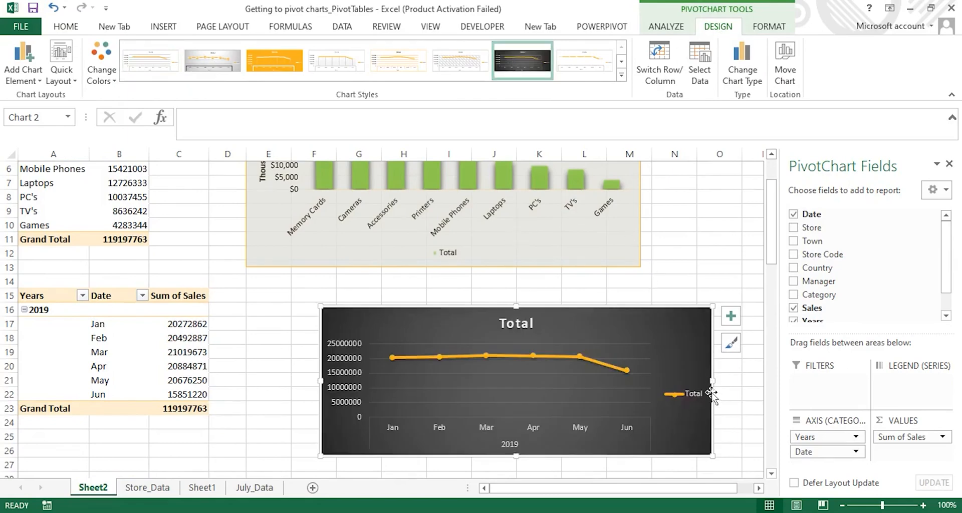
drag(712, 381, 661, 385)
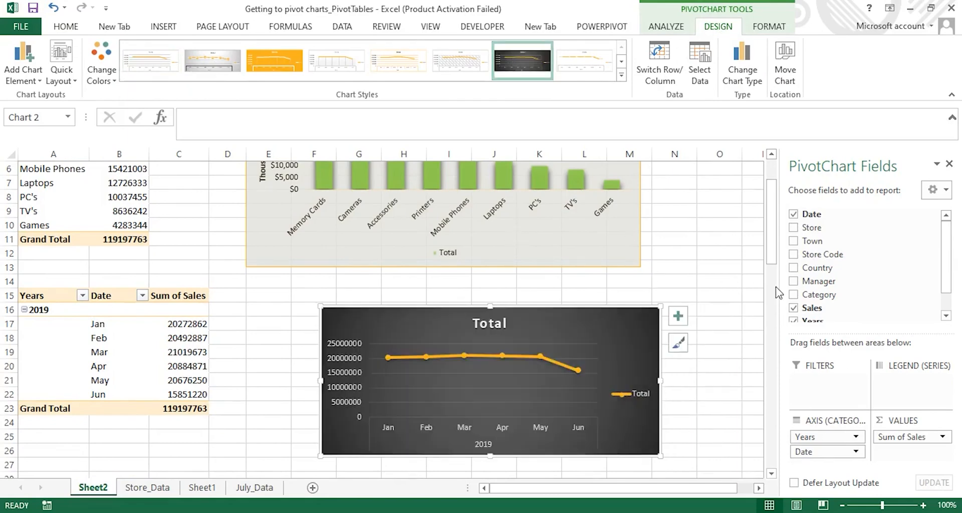
- Shrink the category column chart to about 5.82 cm high and 11.8 cm wide
scroll(564, 220, up, 2)
click(564, 220)
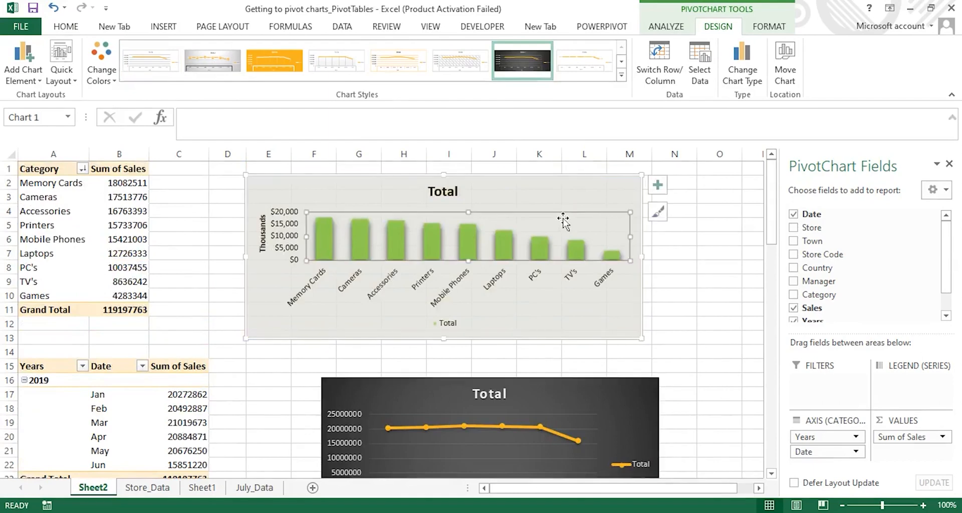
click(595, 202)
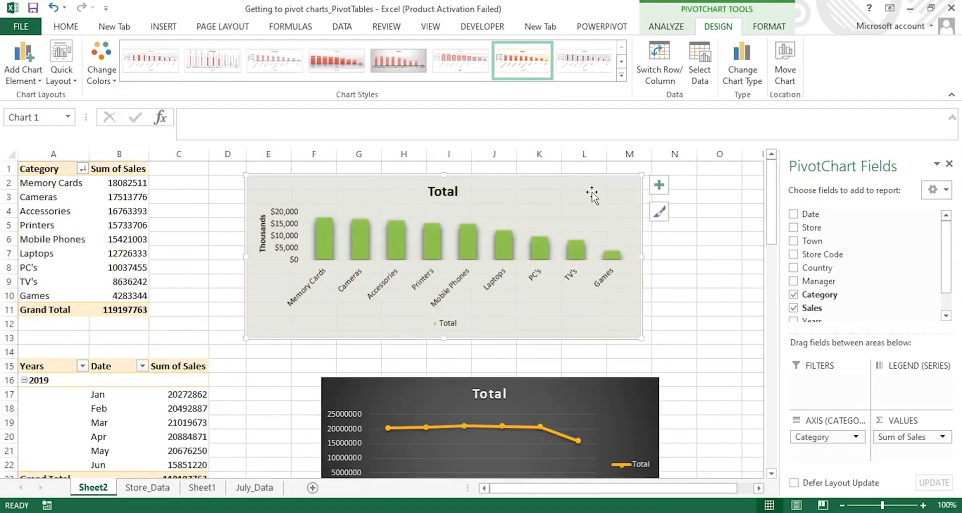
drag(642, 256, 611, 257)
drag(429, 340, 429, 332)
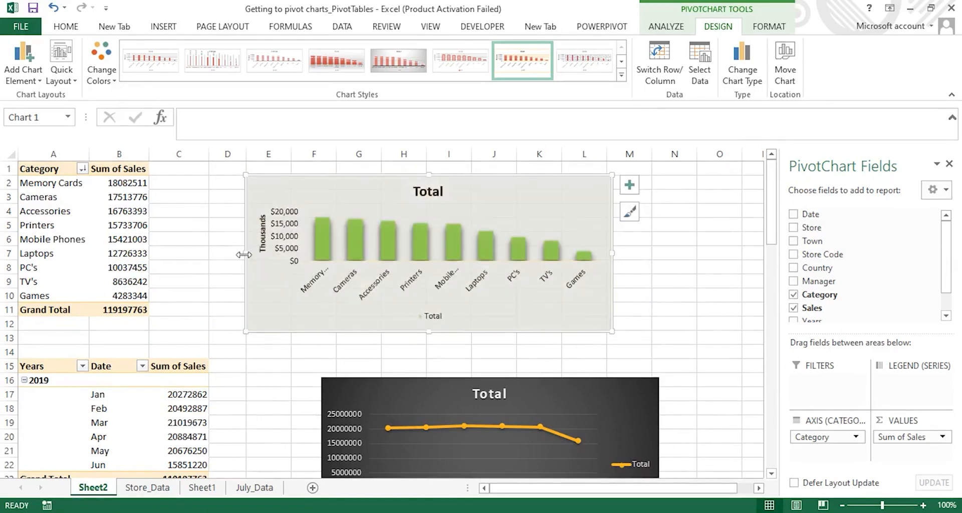
drag(247, 249, 294, 249)
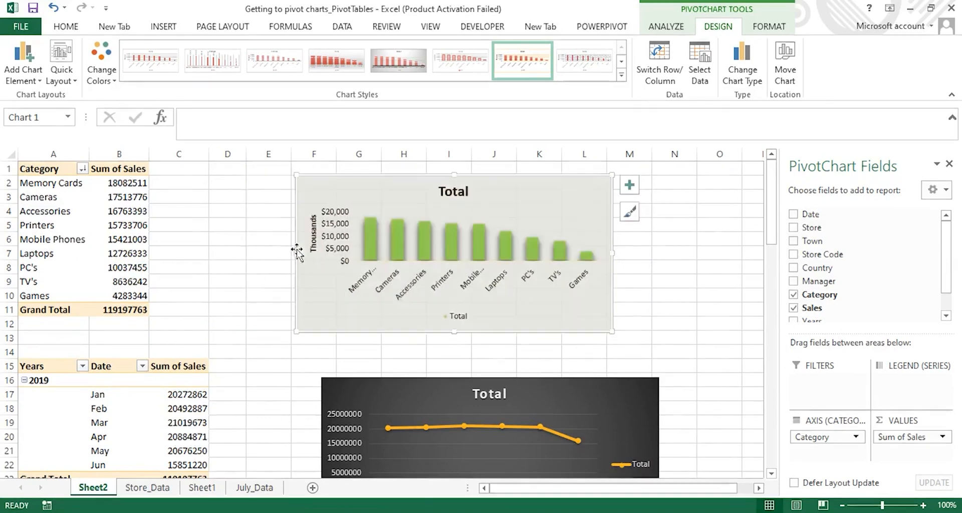
- Move the column chart over to columns I to O and place the line chart directly beneath it
drag(537, 187, 687, 181)
drag(592, 393, 673, 350)
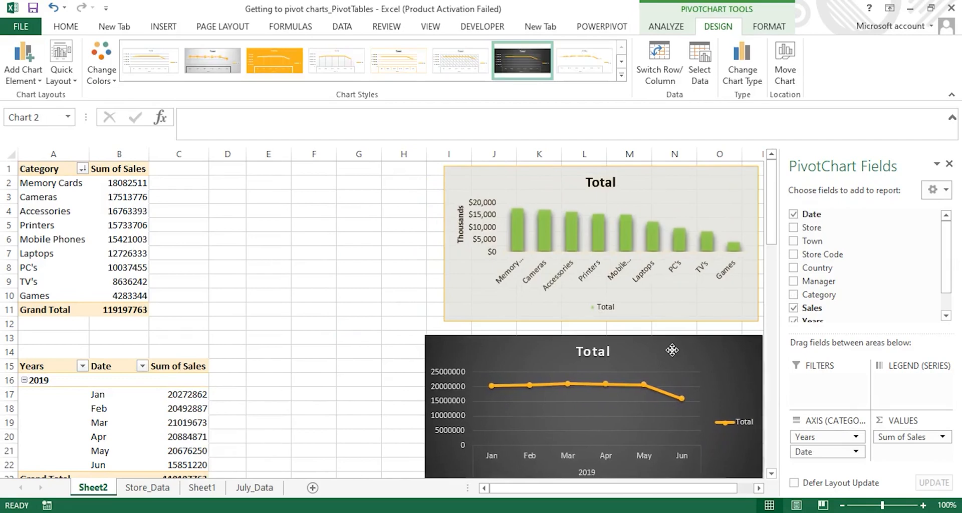
click(397, 268)
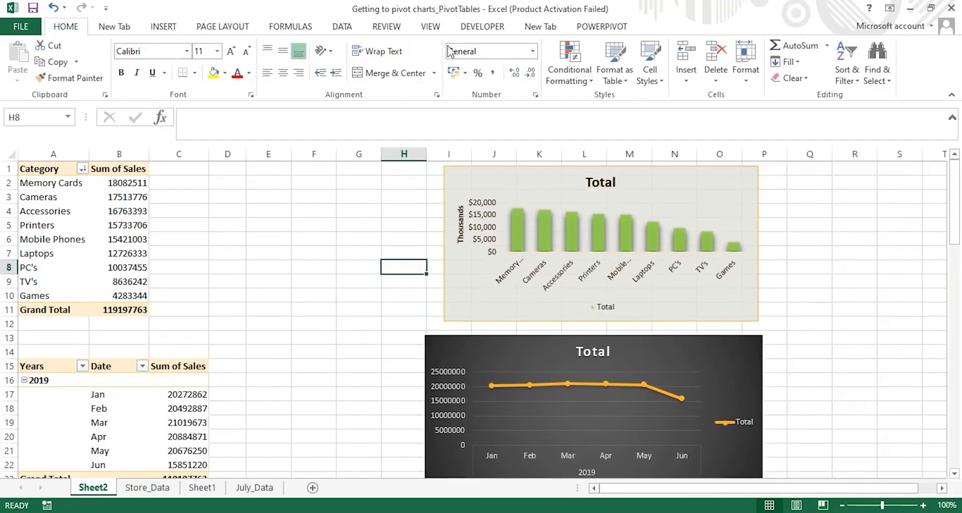
- Examine the column chart's analysis, design and formatting options, and briefly hide and redisplay the field list
click(676, 200)
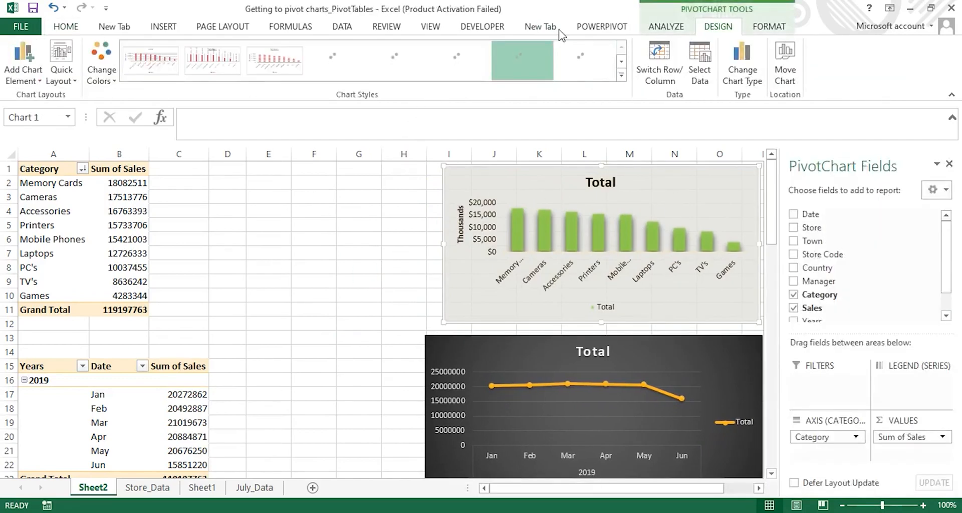
click(666, 27)
click(716, 27)
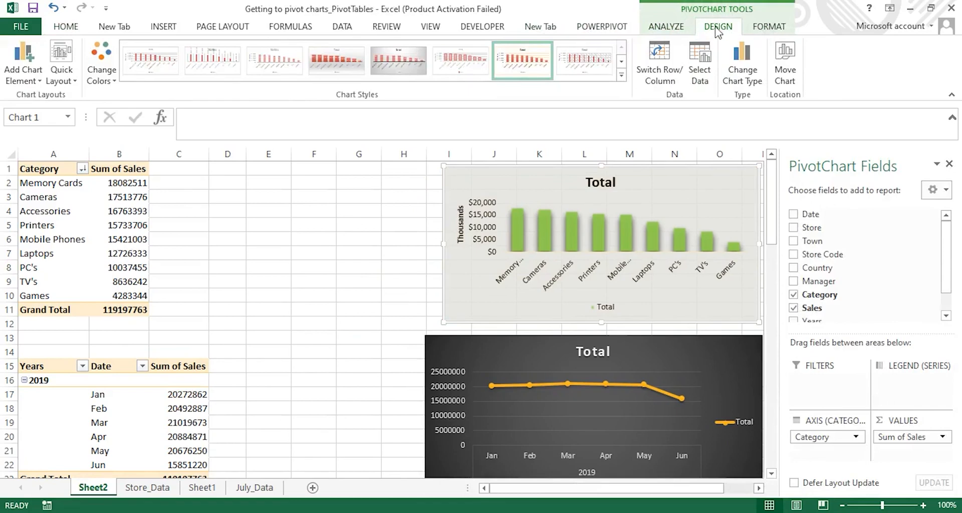
click(767, 27)
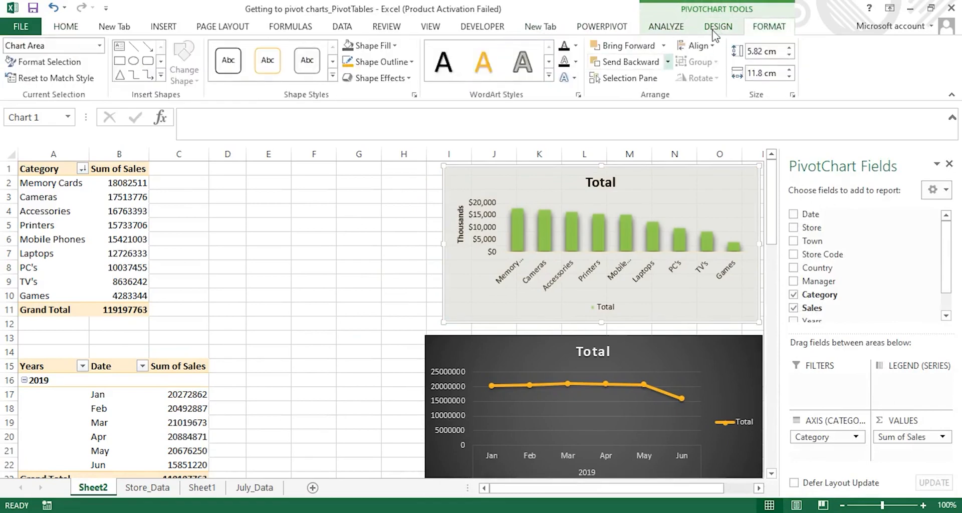
click(719, 29)
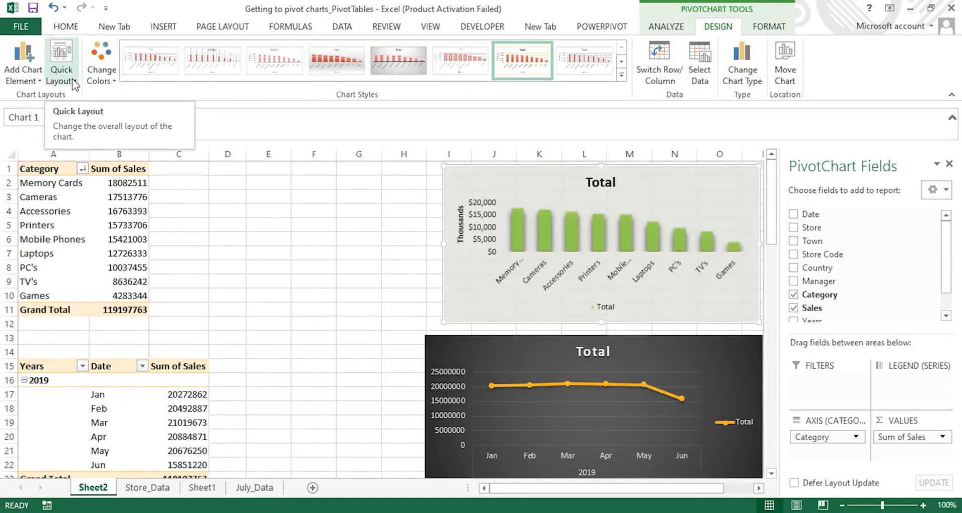
click(675, 31)
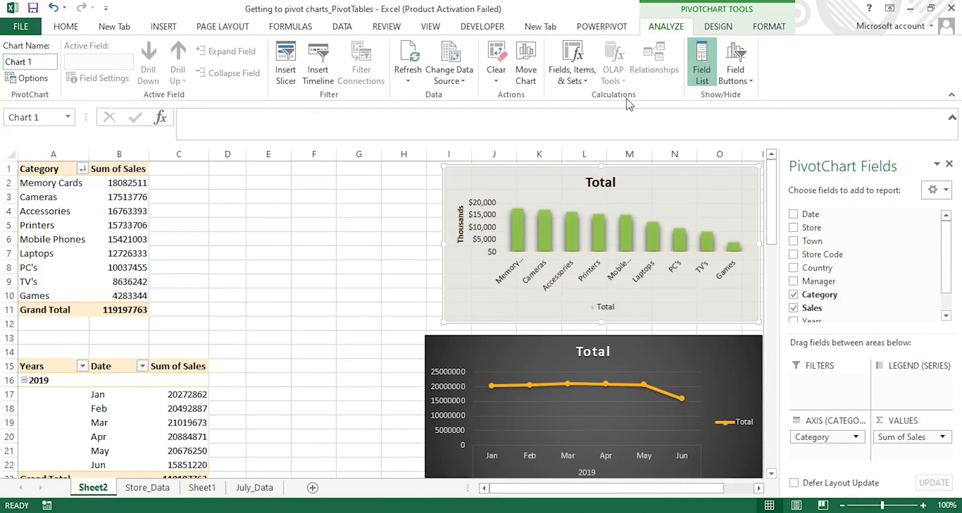
click(705, 80)
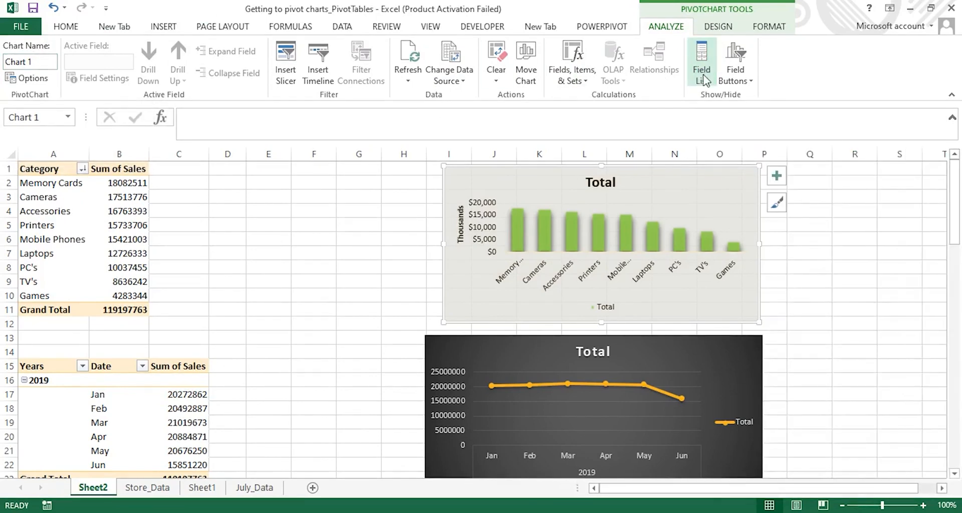
click(705, 80)
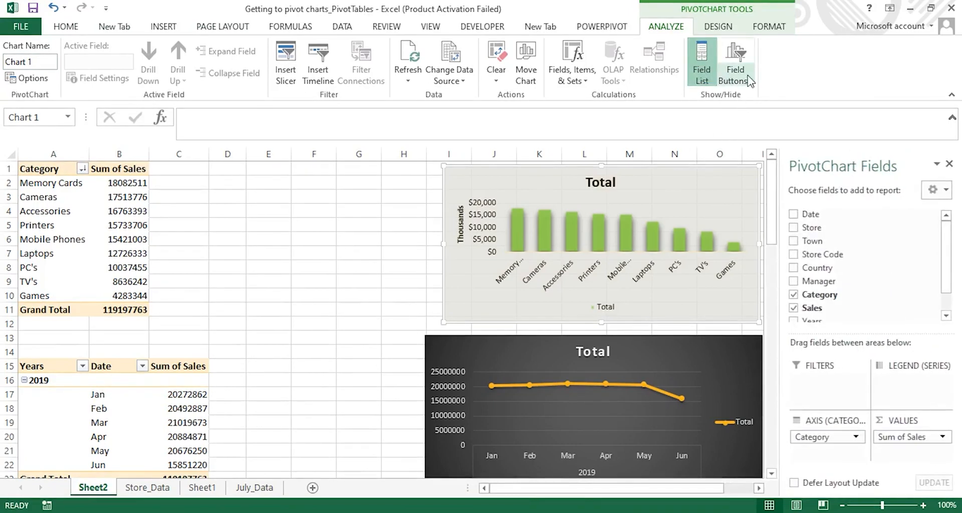
- Insert a Category slicer for the column chart and place it between the category pivot table and the chart
click(289, 75)
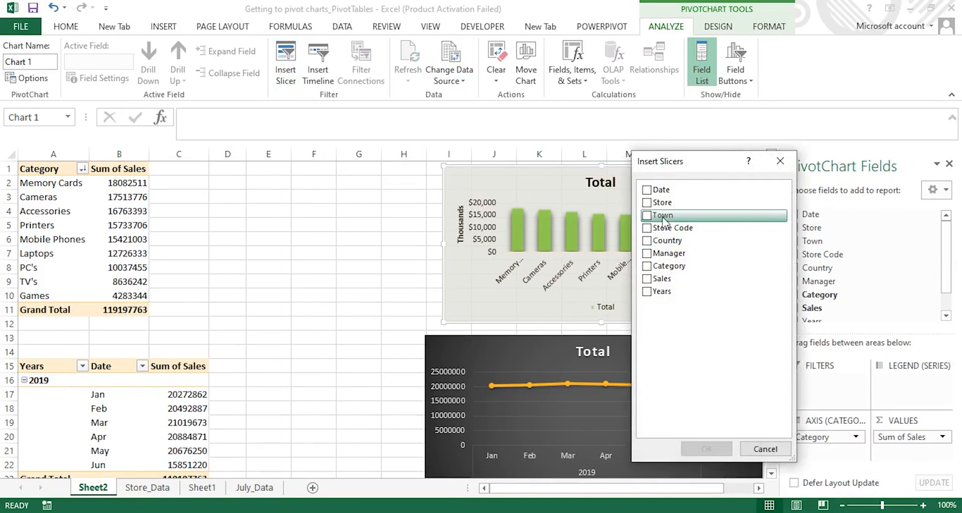
click(647, 265)
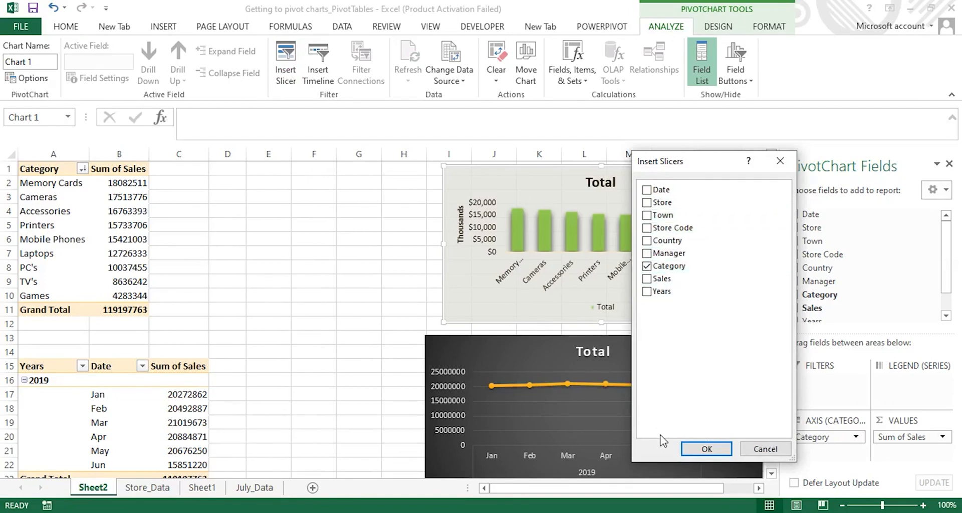
click(706, 449)
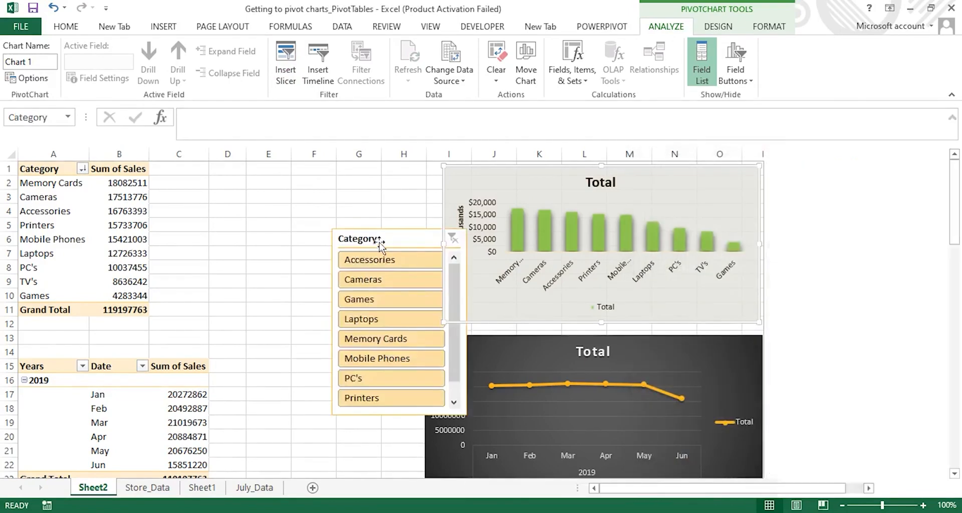
drag(394, 236, 340, 170)
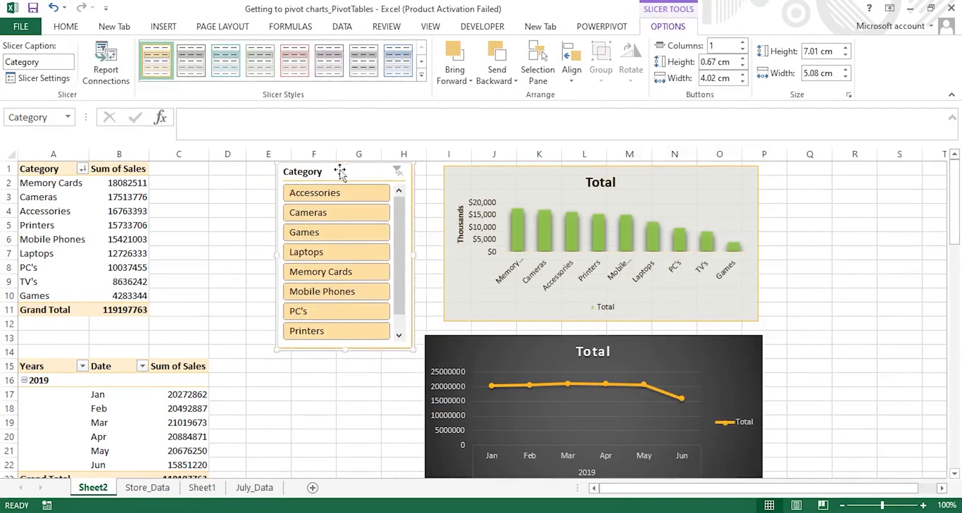
- Filter the category data to Accessories and to Cameras with the slicer, and reselect all categories
click(323, 196)
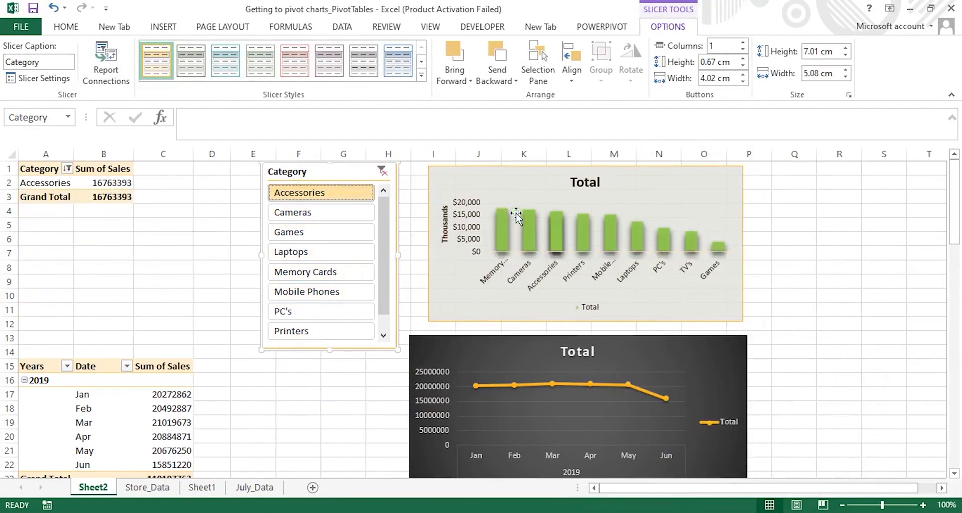
click(321, 214)
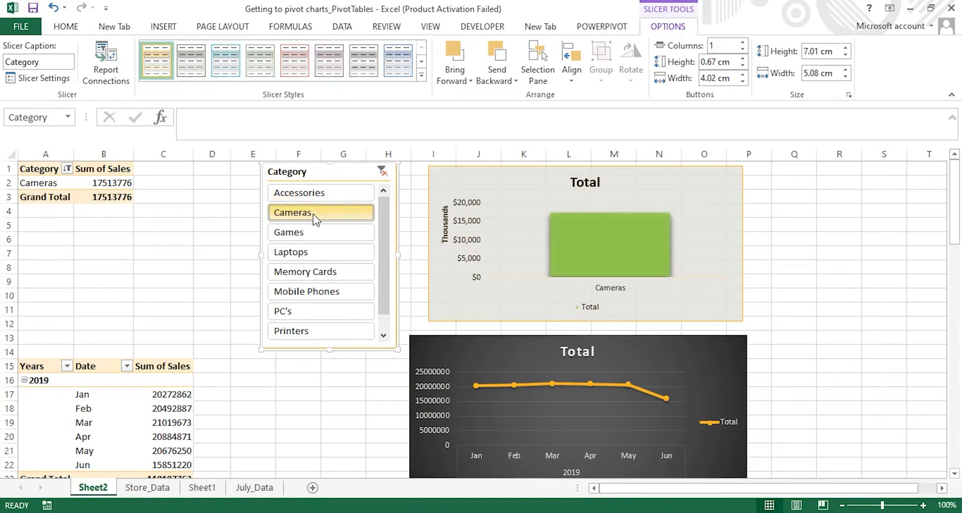
drag(313, 197, 300, 331)
ctrl+click(296, 310)
drag(382, 300, 383, 331)
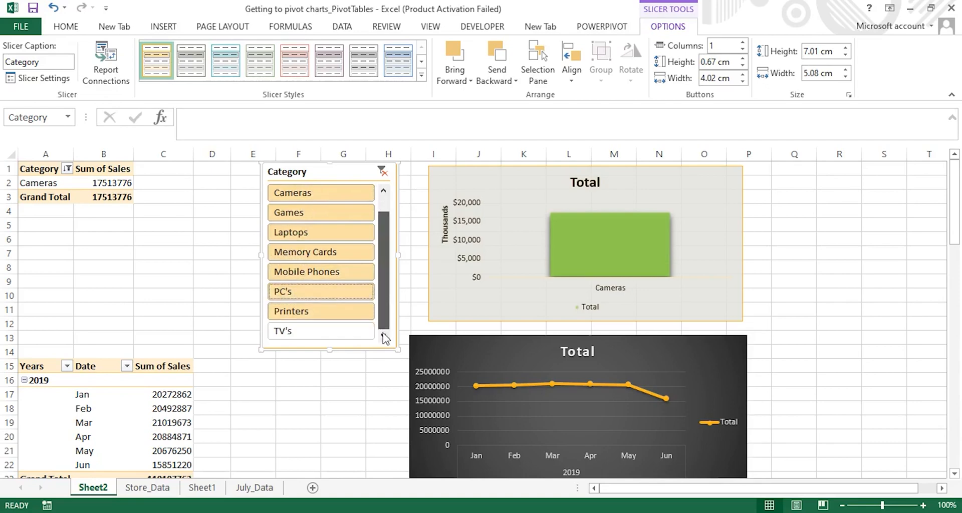
ctrl+click(337, 332)
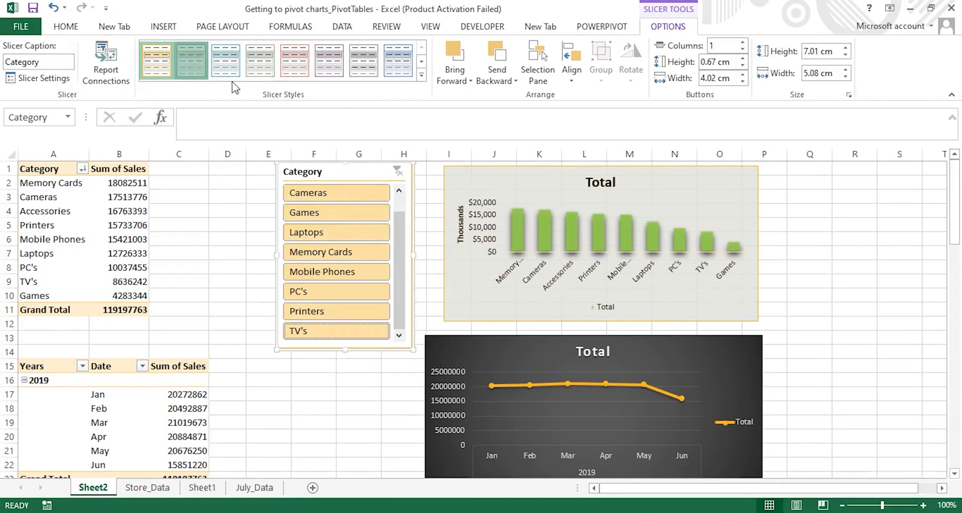
- Apply the grey style to the Category slicer and shift it slightly toward the category pivot table
click(191, 60)
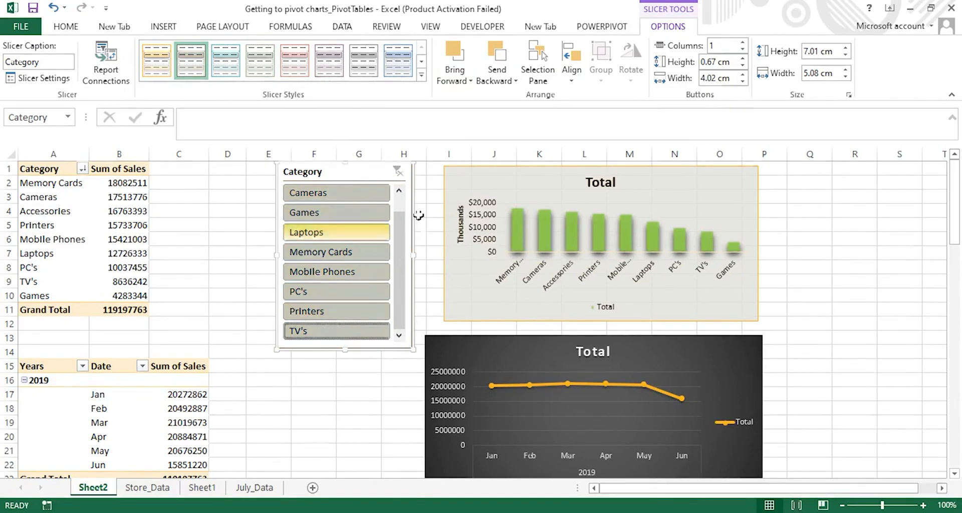
drag(408, 264, 401, 206)
drag(391, 239, 393, 195)
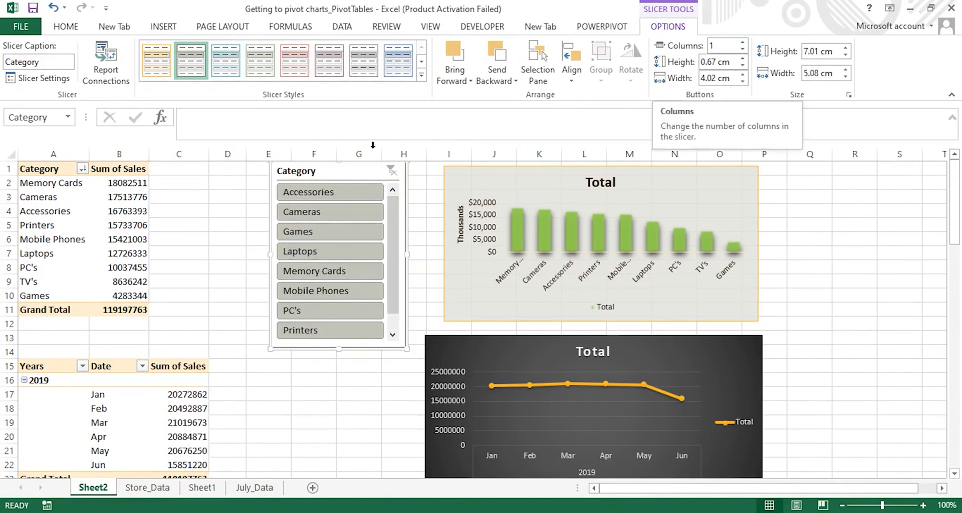
- Arrange the Category slicer in 2 columns, reduce its height to about 4.63 cm and widen it toward the pivot table
click(742, 44)
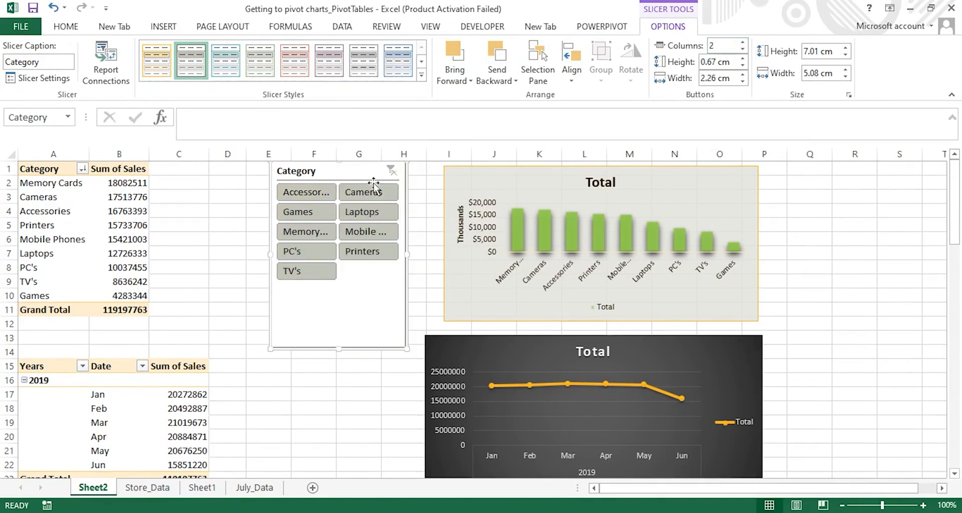
drag(340, 349, 341, 284)
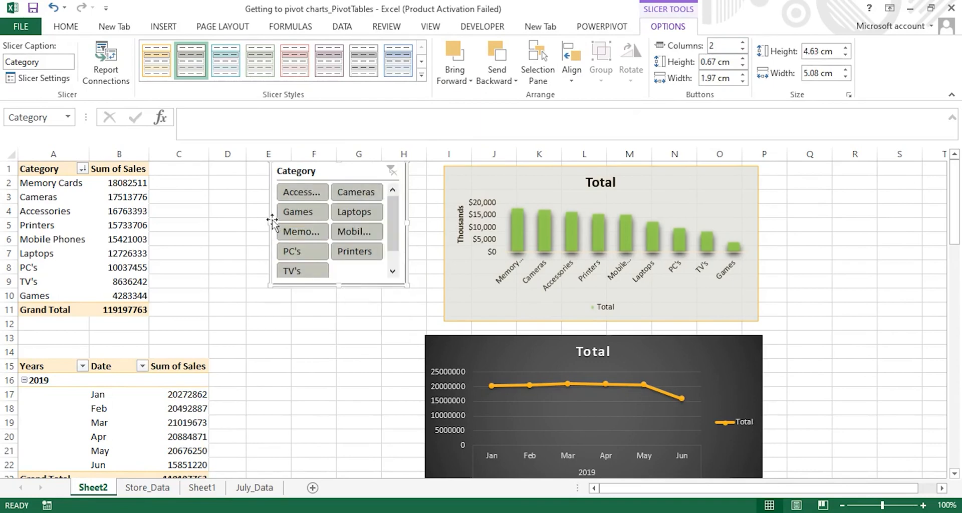
drag(266, 224, 213, 225)
click(314, 325)
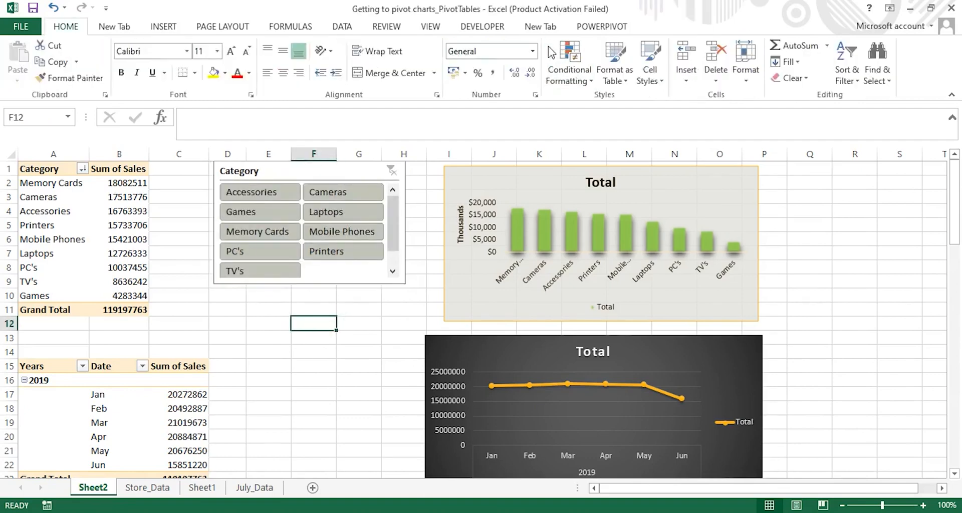
- Insert a Date timeline for the category column chart
click(498, 182)
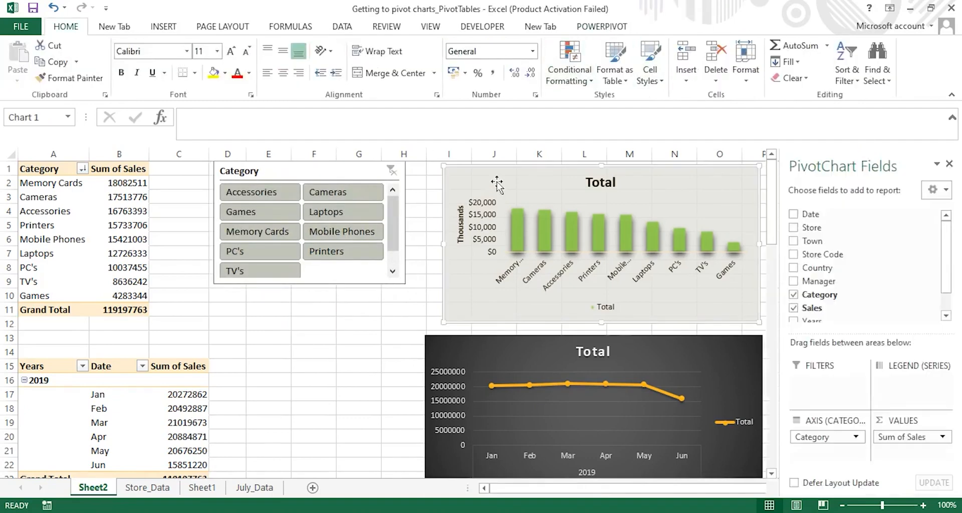
click(763, 28)
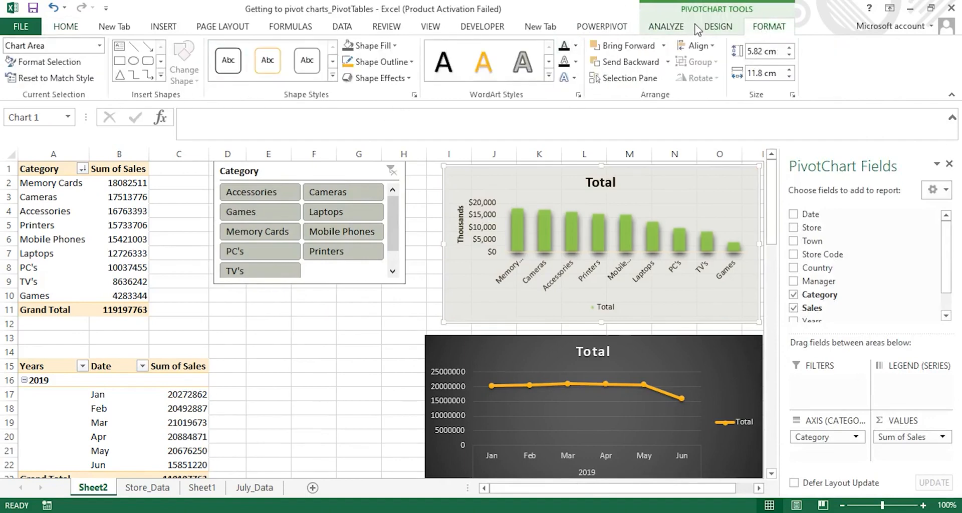
click(718, 27)
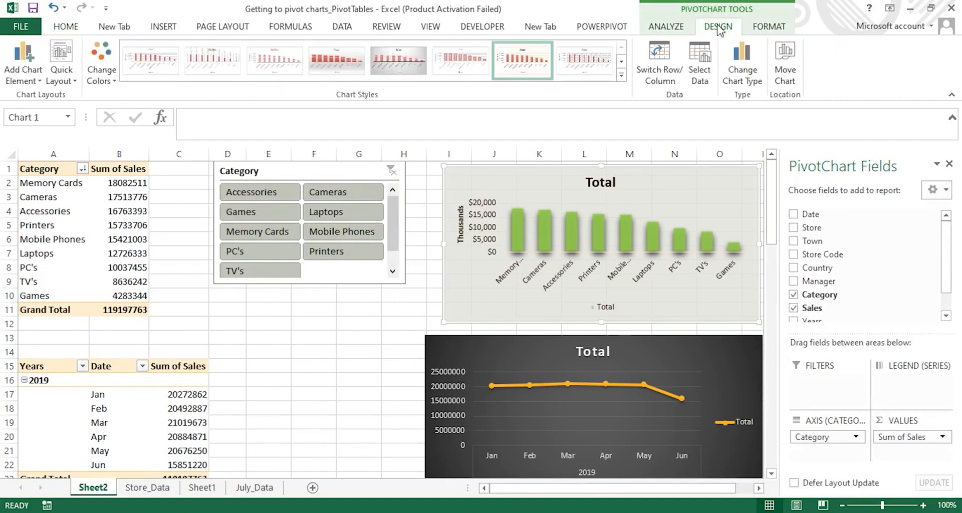
click(680, 31)
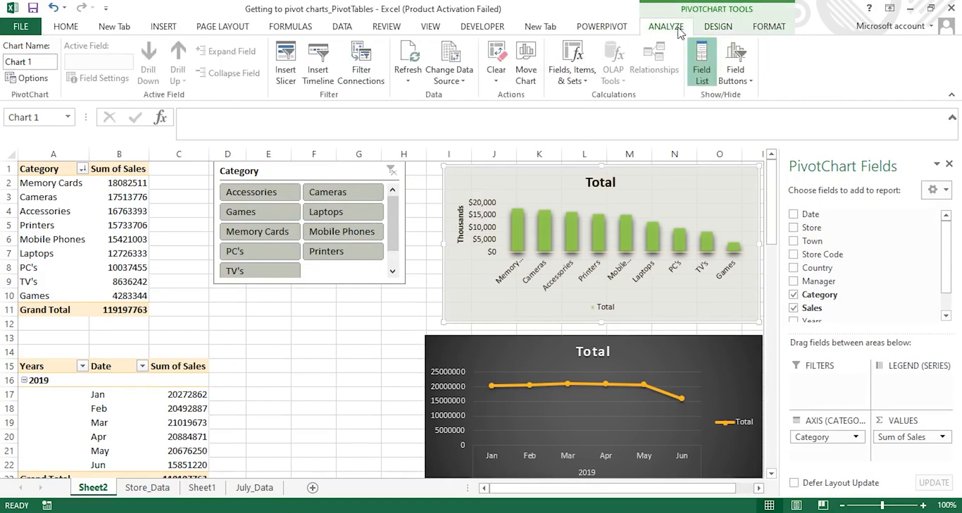
click(320, 68)
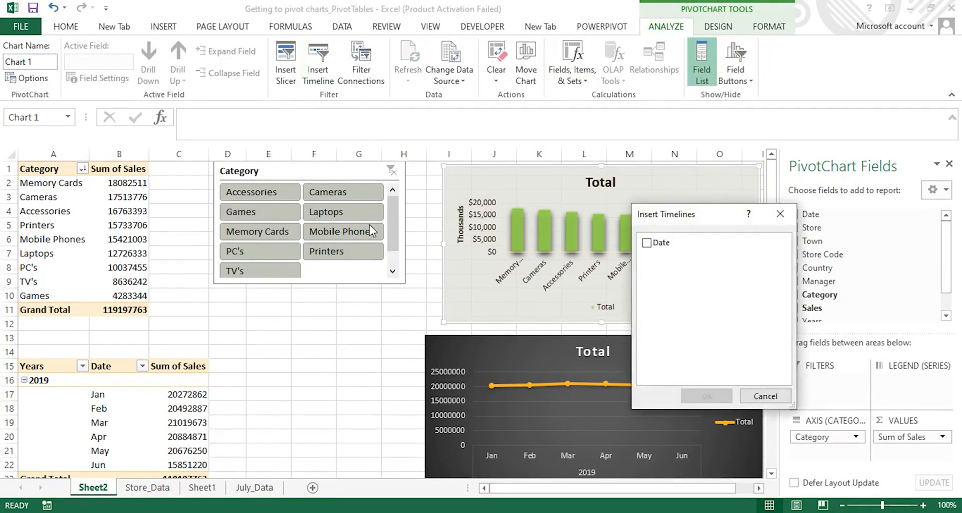
click(648, 243)
click(705, 393)
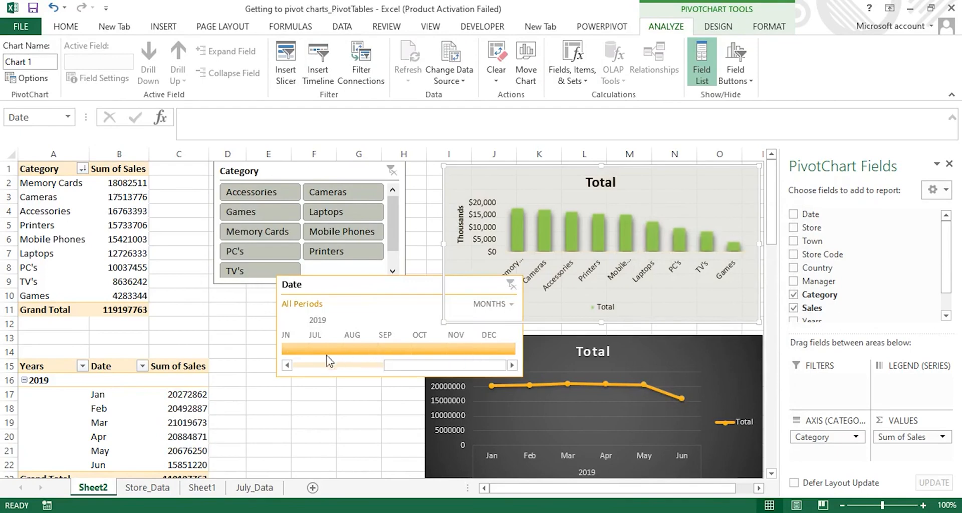
- Filter the column chart to Mar - Dec 2019 with the timeline, and extend the period back to January
click(443, 360)
drag(430, 366, 303, 366)
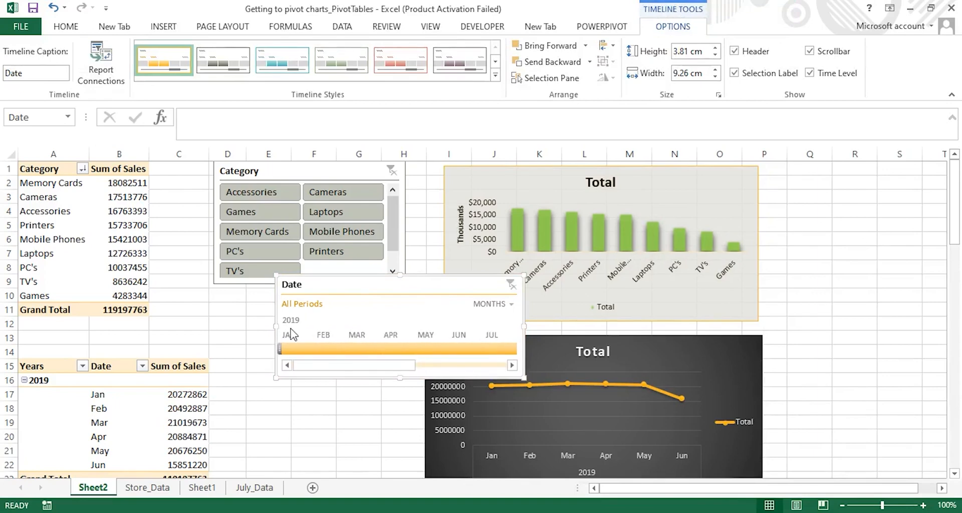
drag(280, 348, 347, 348)
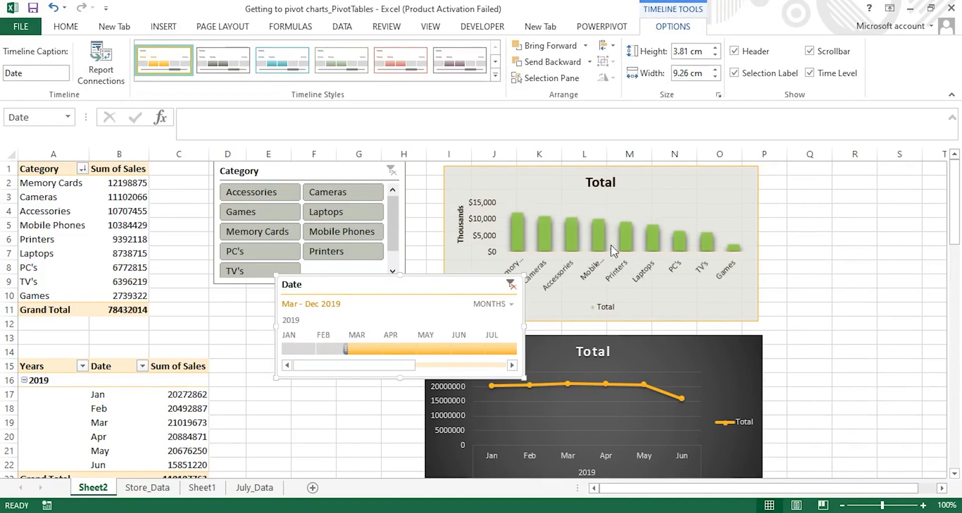
drag(346, 348, 280, 350)
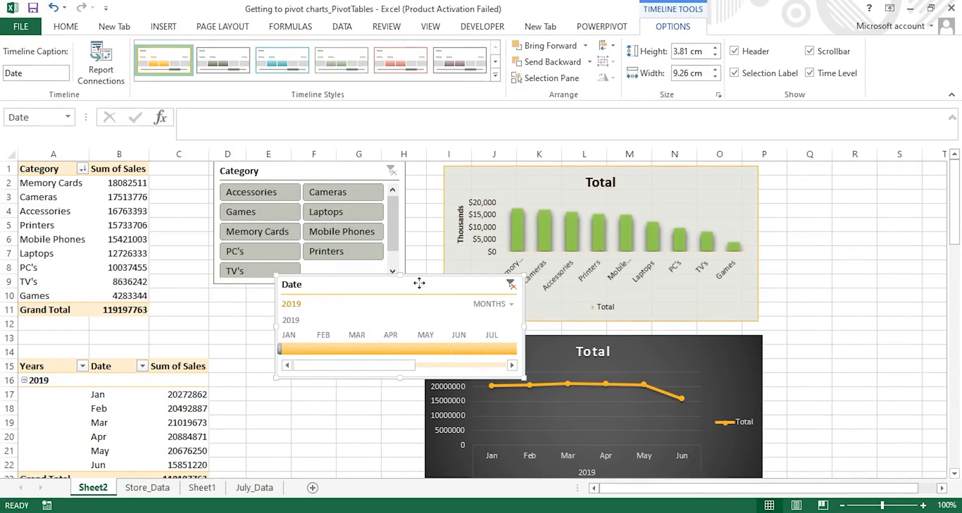
- Narrow the Date timeline to about 5.9 cm and place it directly beneath the Category slicer
drag(419, 281, 371, 351)
drag(475, 395, 387, 400)
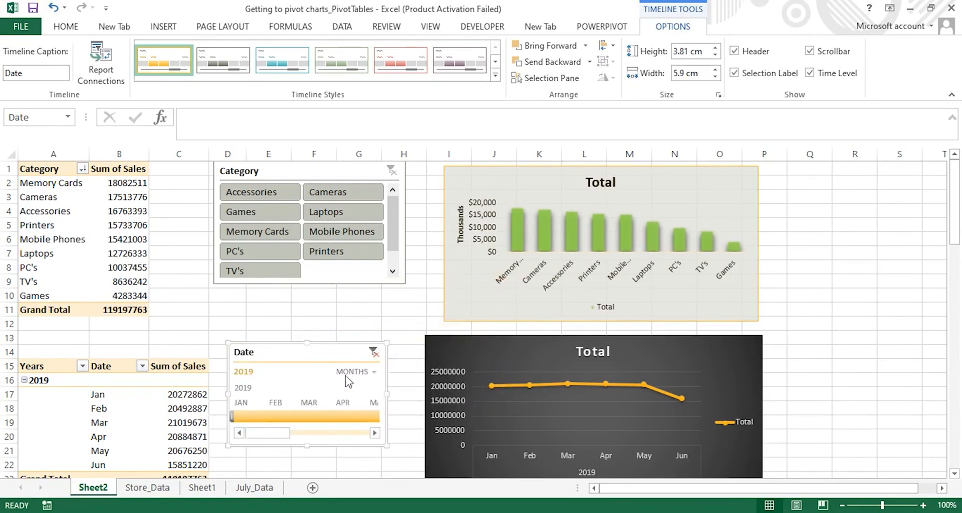
drag(331, 352, 346, 324)
drag(330, 304, 320, 288)
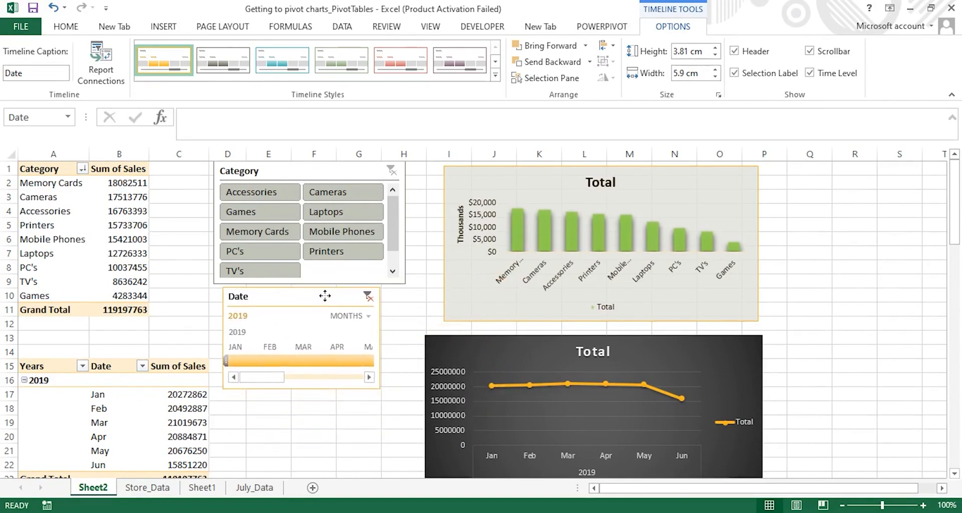
click(347, 428)
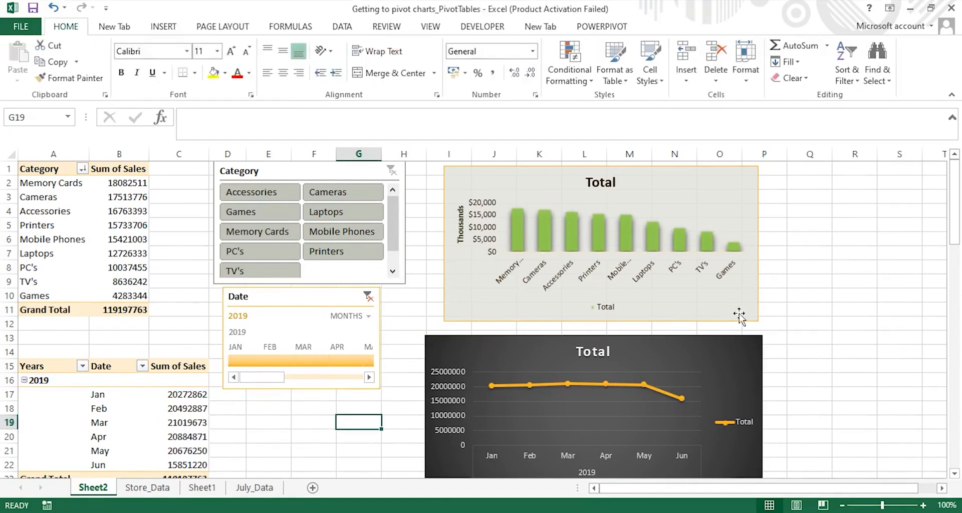
click(711, 201)
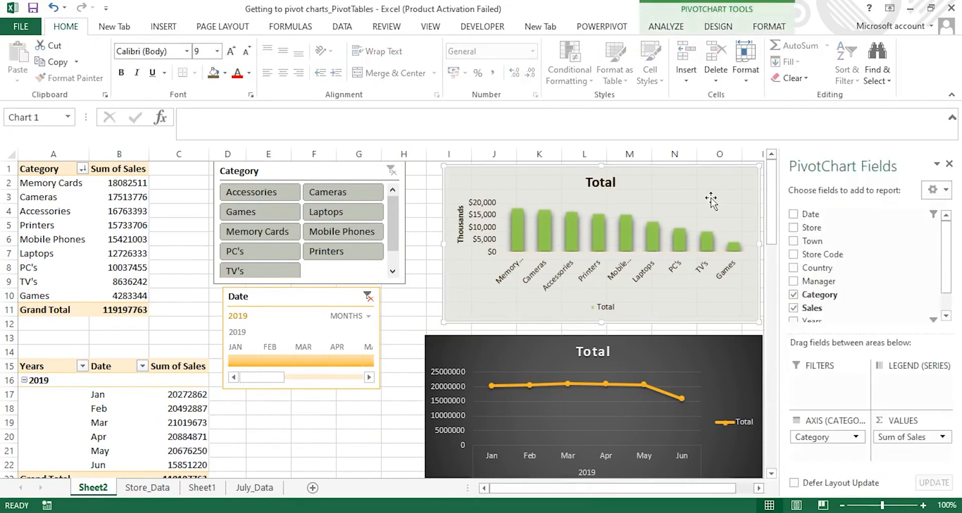
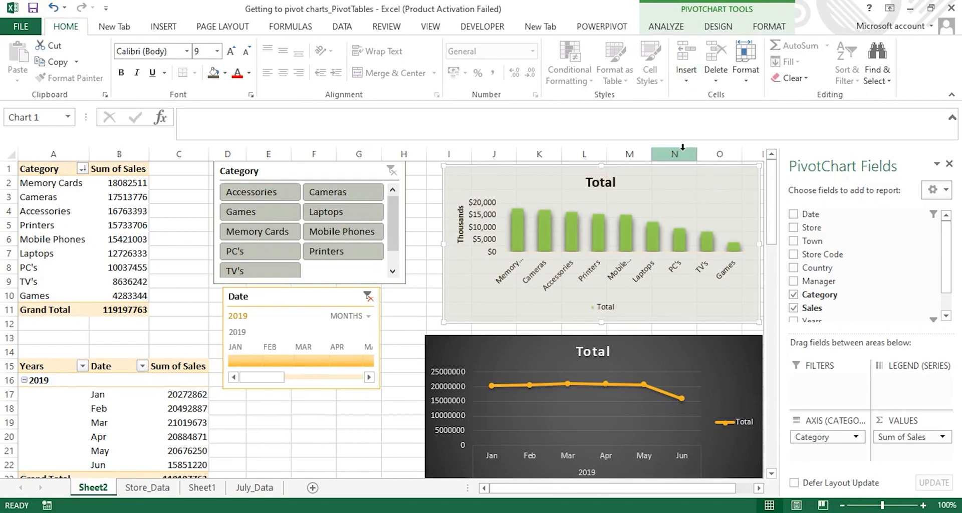
click(666, 28)
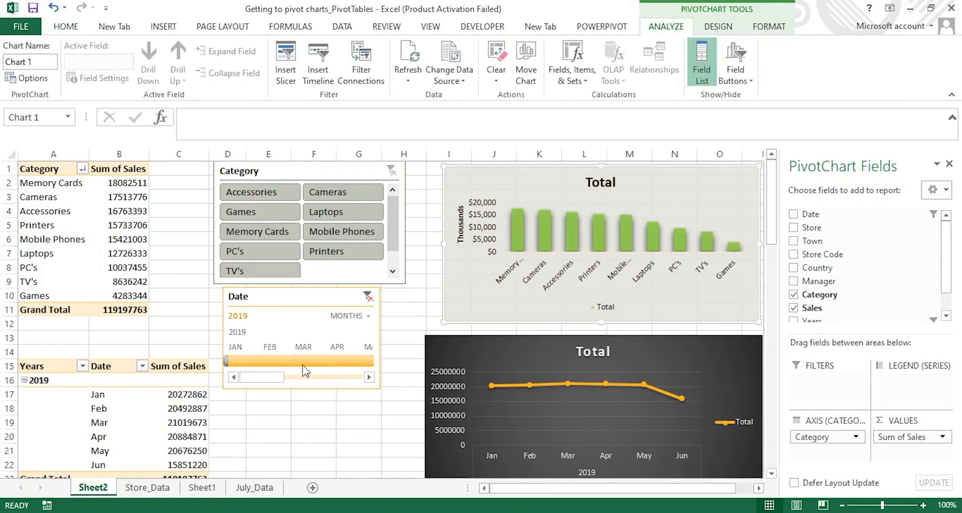
- Enter the date 02-07-2020 in cell A21577, the first empty row below the data on the Store_Data sheet
click(148, 488)
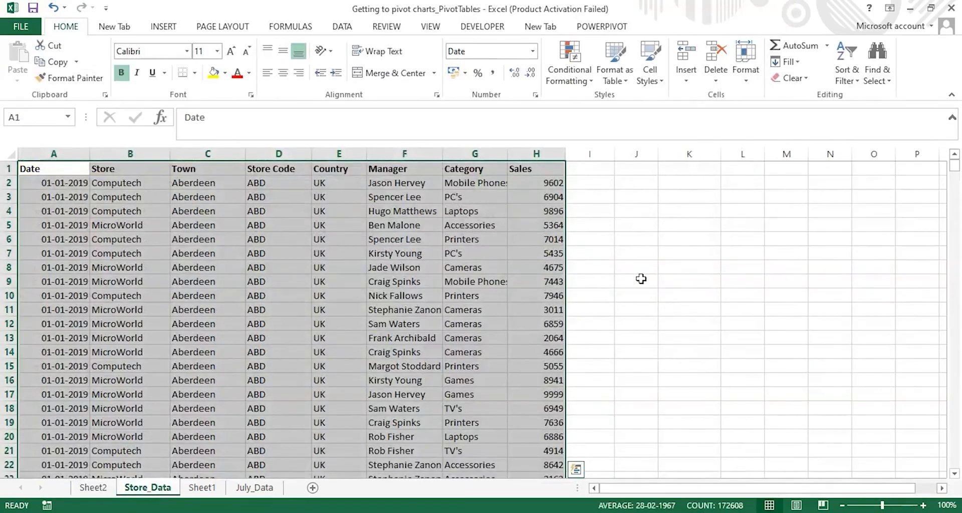
click(703, 320)
drag(956, 170, 945, 420)
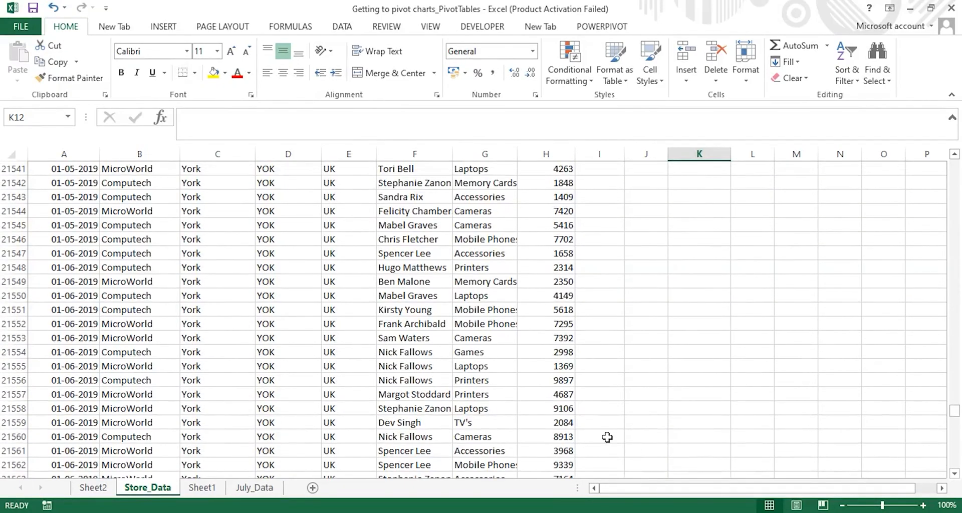
click(607, 438)
key(Down)
key(Down)
key(Down)
key(Down)
key(Down)
key(Down)
key(Down)
key(Down)
key(Down)
key(Down)
key(Down)
key(Down)
key(Down)
key(Down)
key(Down)
key(Down)
key(Down)
key(Down)
key(Down)
key(Down)
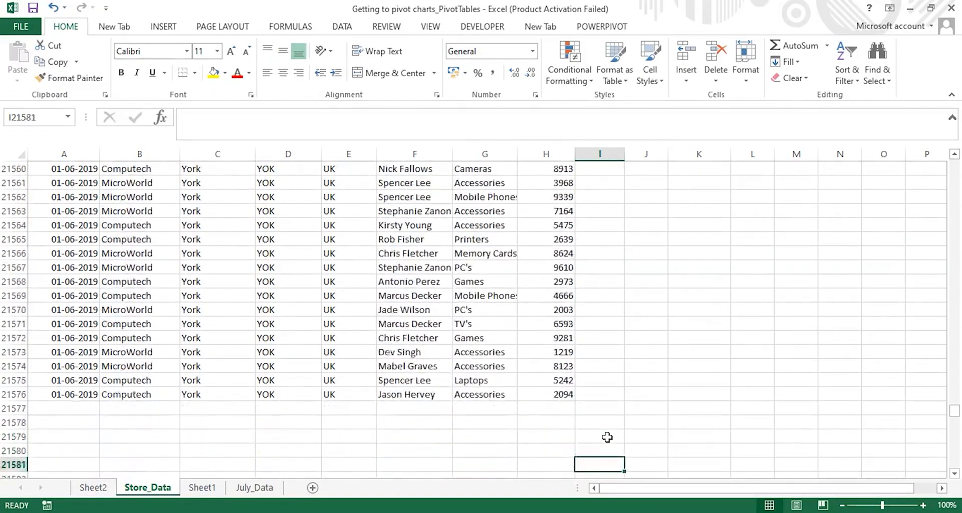
key(Down)
key(Down)
key(Down)
key(Down)
key(Down)
key(Down)
key(Down)
key(Down)
key(Down)
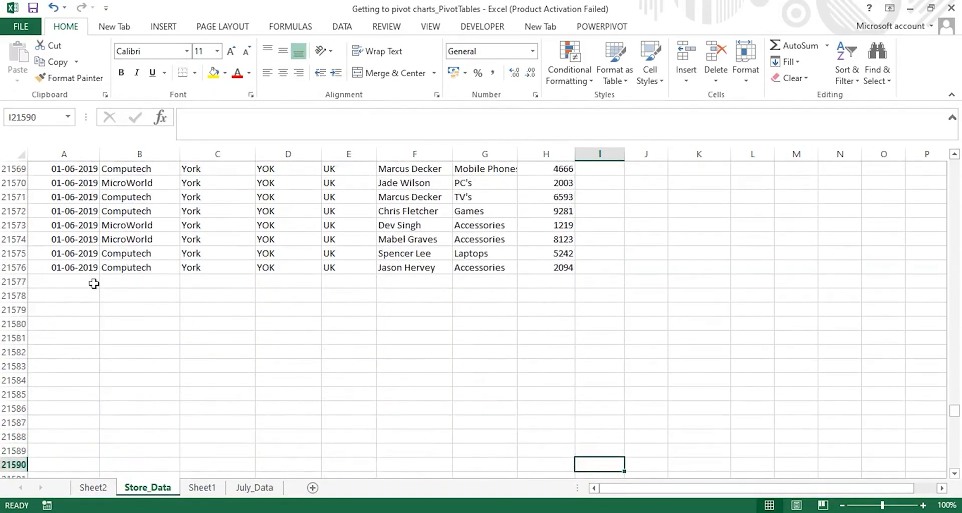
click(58, 280)
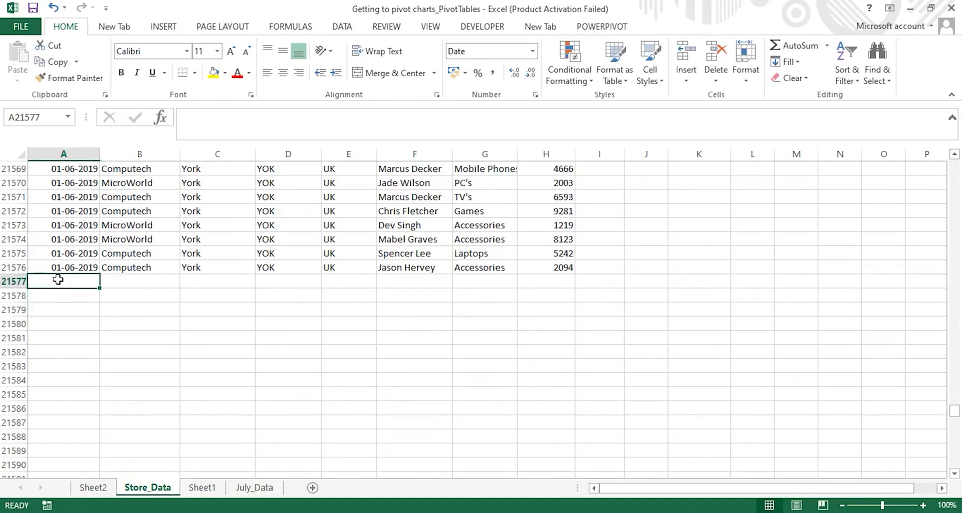
double_click(58, 280)
text(02-07-2020)
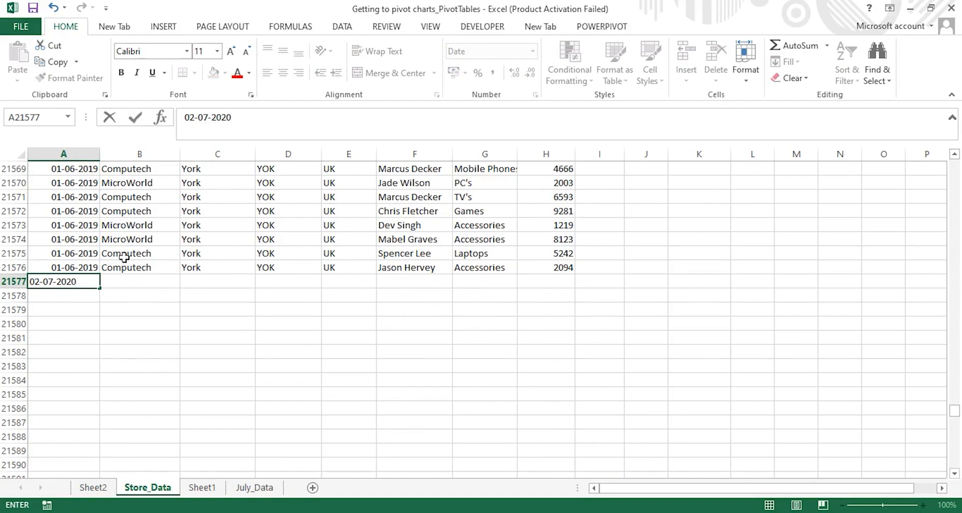
key(Return)
- Copy the Store through Sales values from row 21576 into the new row 21577
key(Right)
drag(124, 263, 554, 262)
key(ctrl+c)
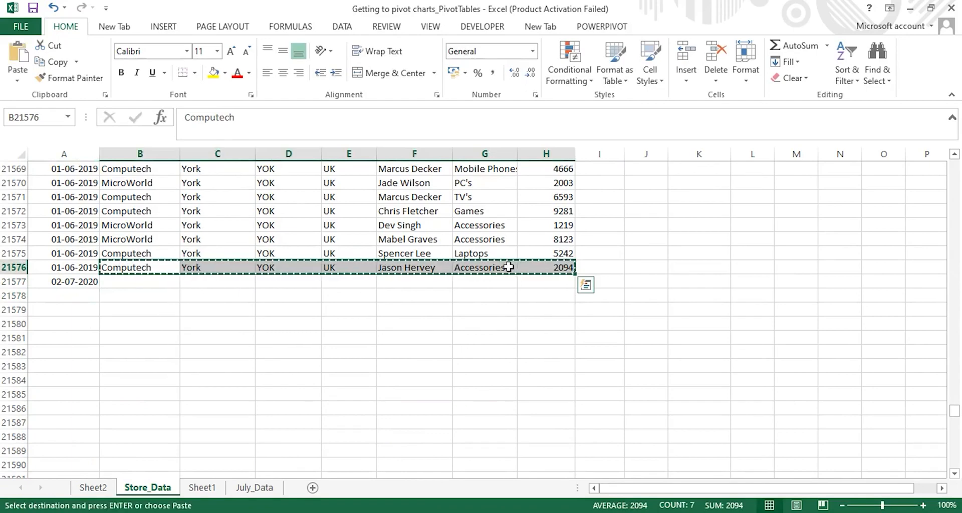
click(141, 283)
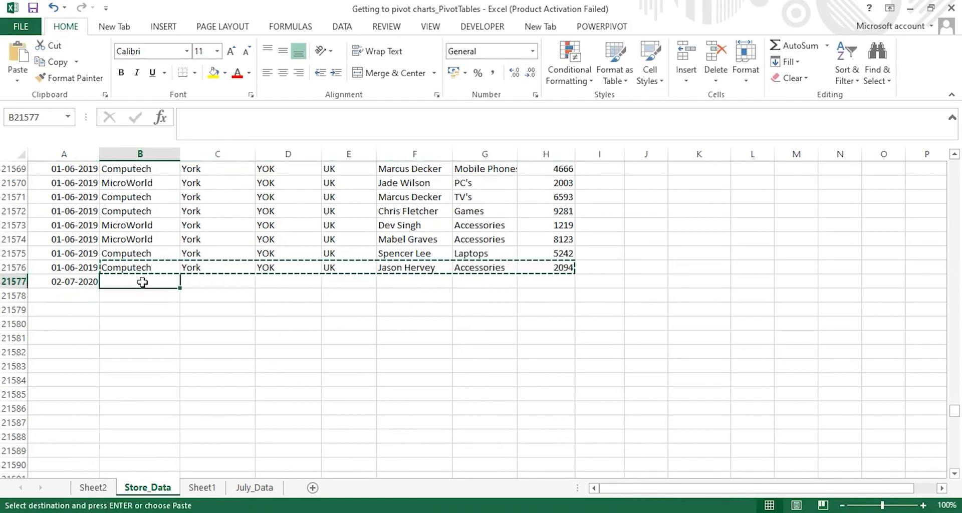
key(ctrl+v)
click(279, 373)
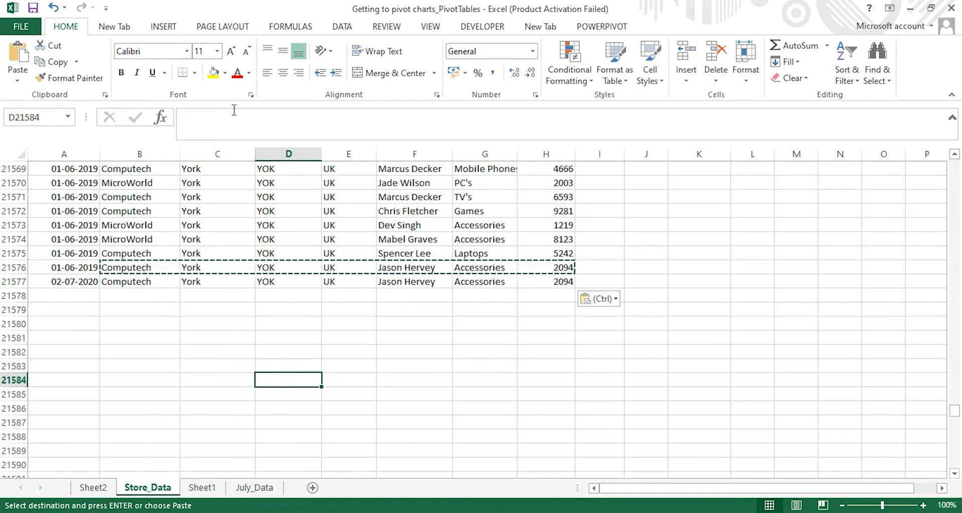
- Return to Sheet2 and refresh all pivot data from the category column chart
click(99, 484)
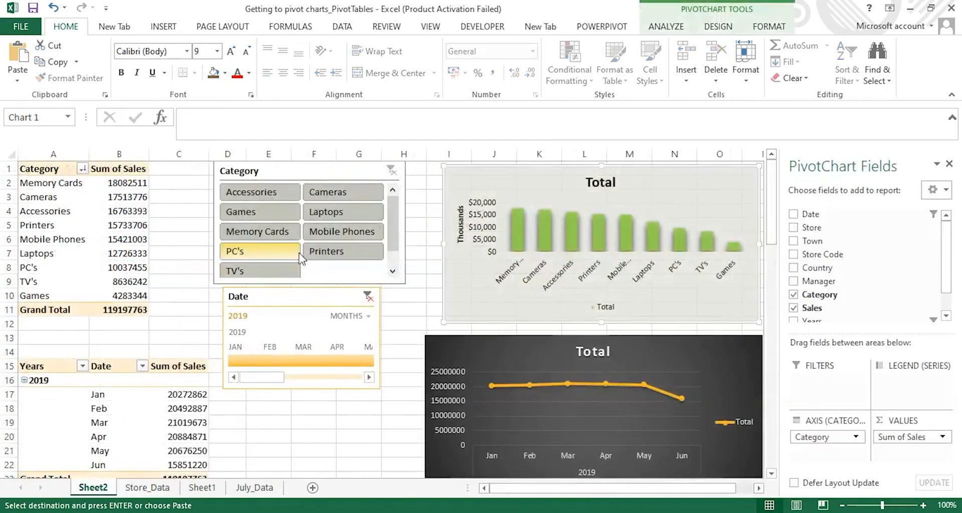
click(679, 27)
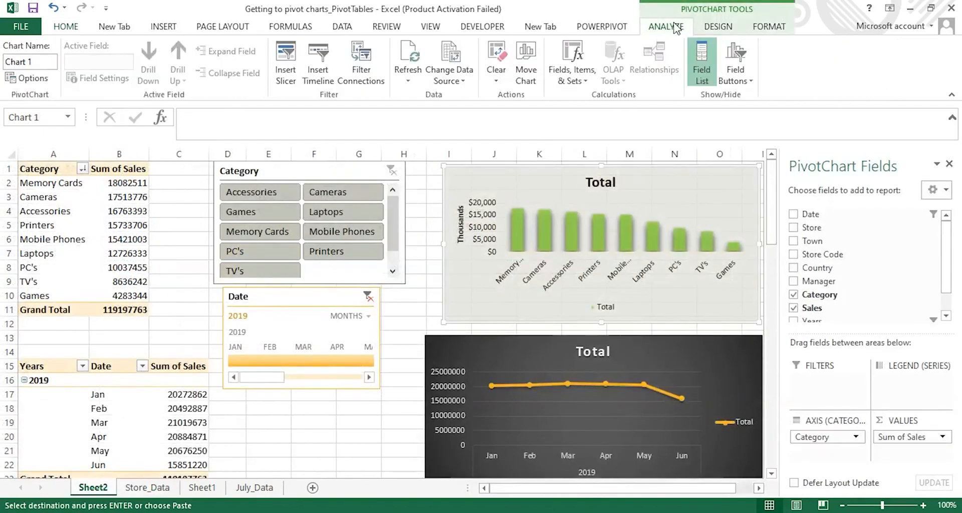
click(410, 80)
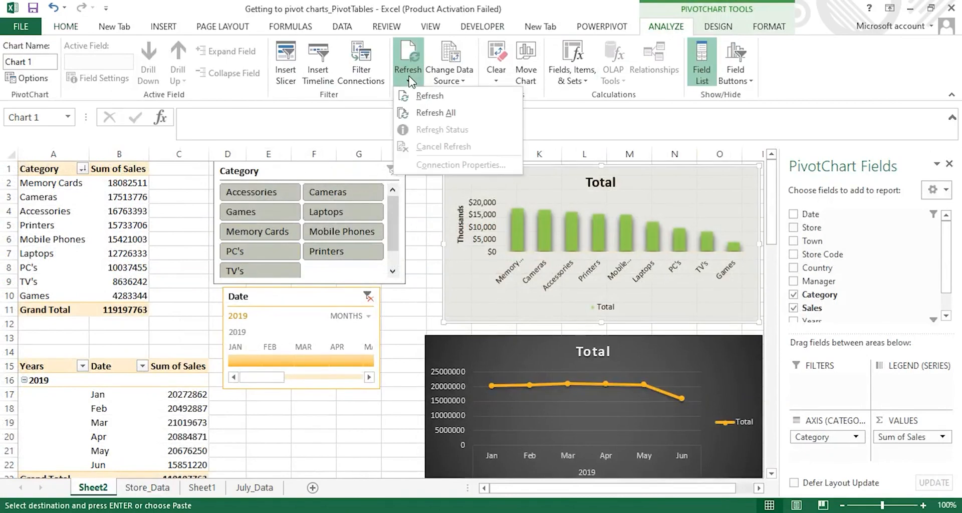
click(436, 113)
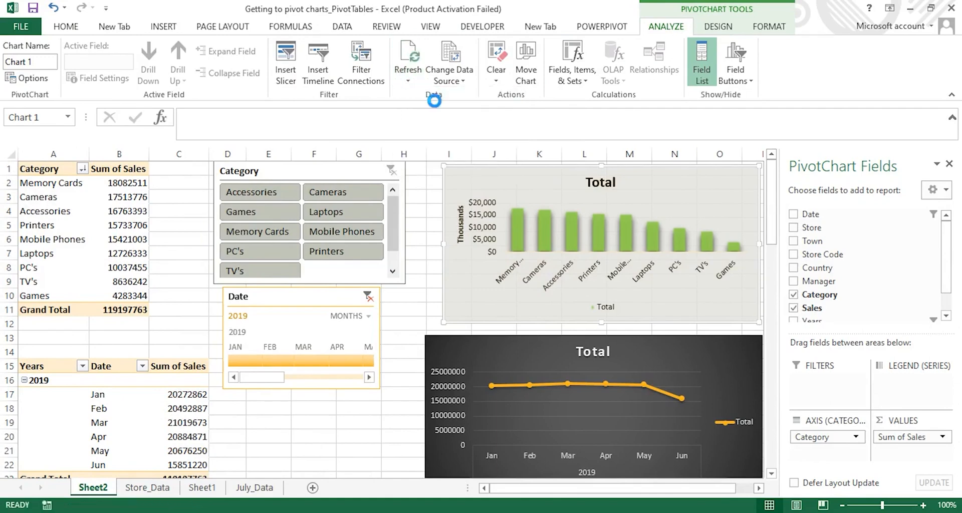
click(407, 79)
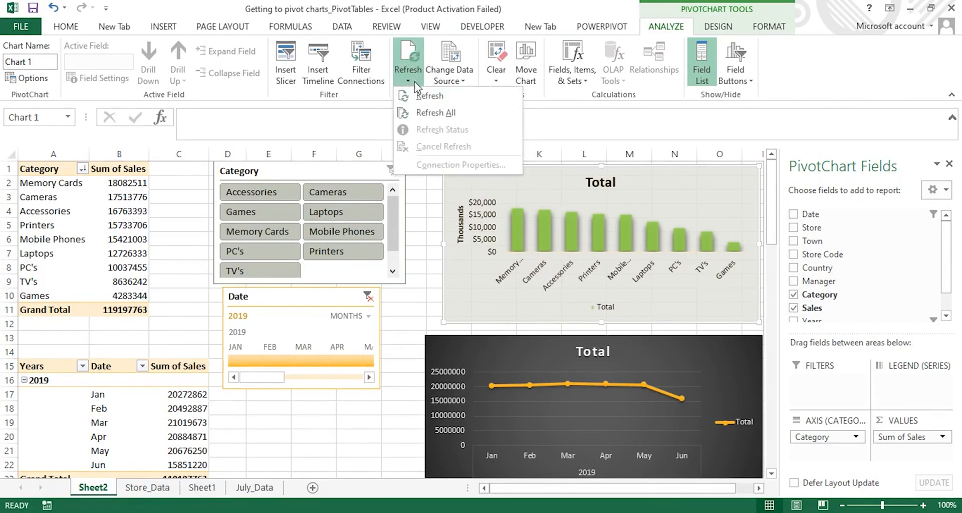
click(434, 115)
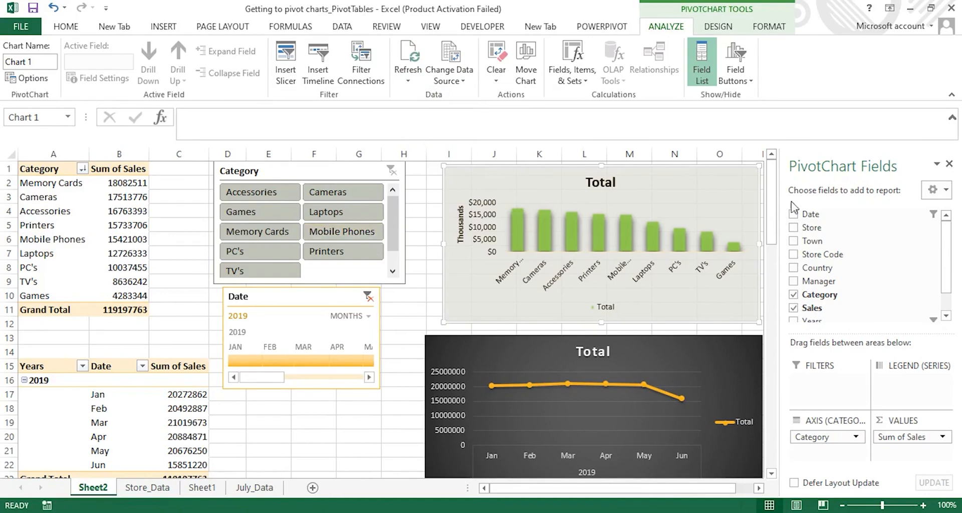
- Refresh all pivot data again, this time from the monthly sales pivot table
drag(775, 208, 775, 241)
click(113, 285)
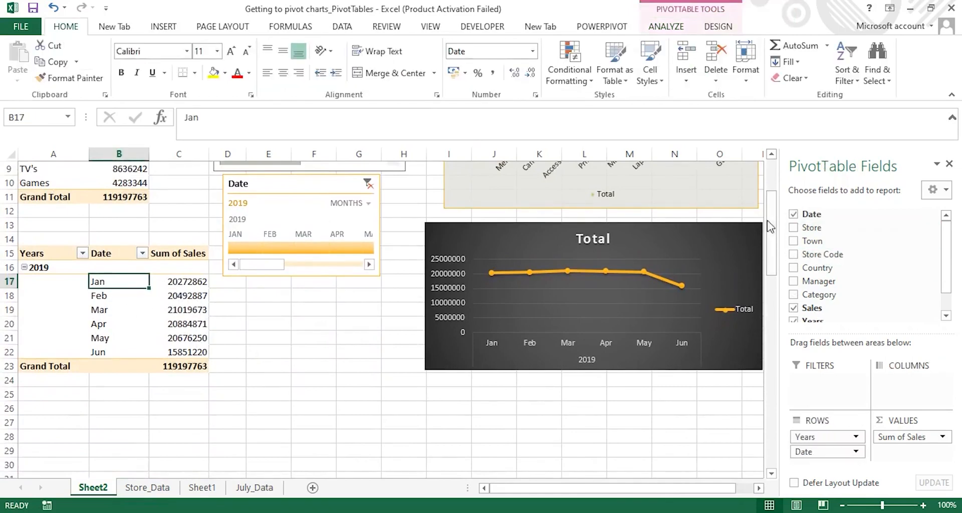
scroll(771, 217, up, 3)
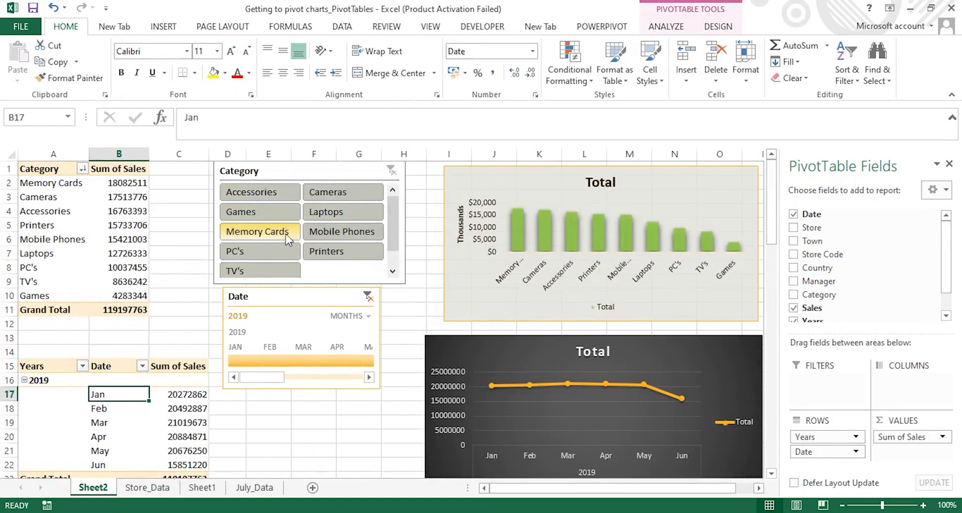
click(669, 31)
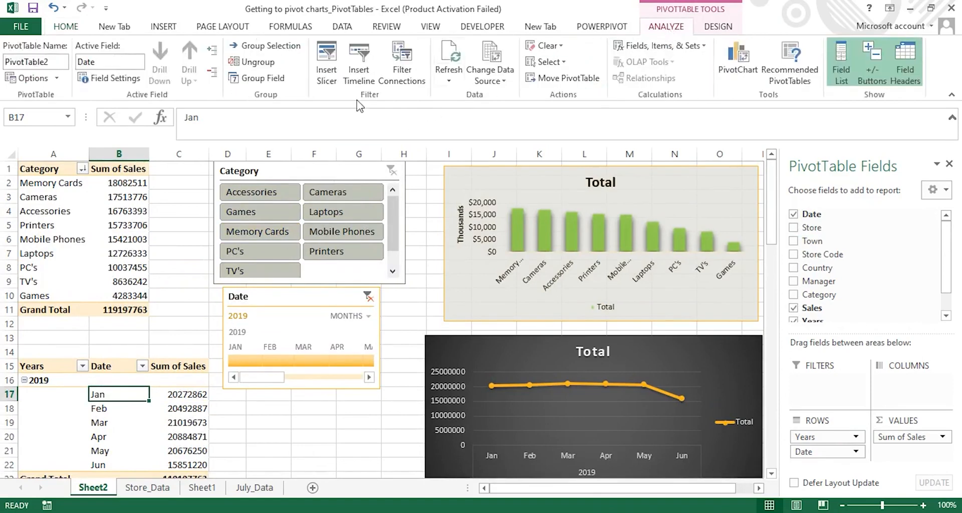
click(449, 79)
click(477, 113)
- Remove and re-add the Date field in the monthly pivot table's rows, and take Years out of the rows
drag(827, 452, 862, 268)
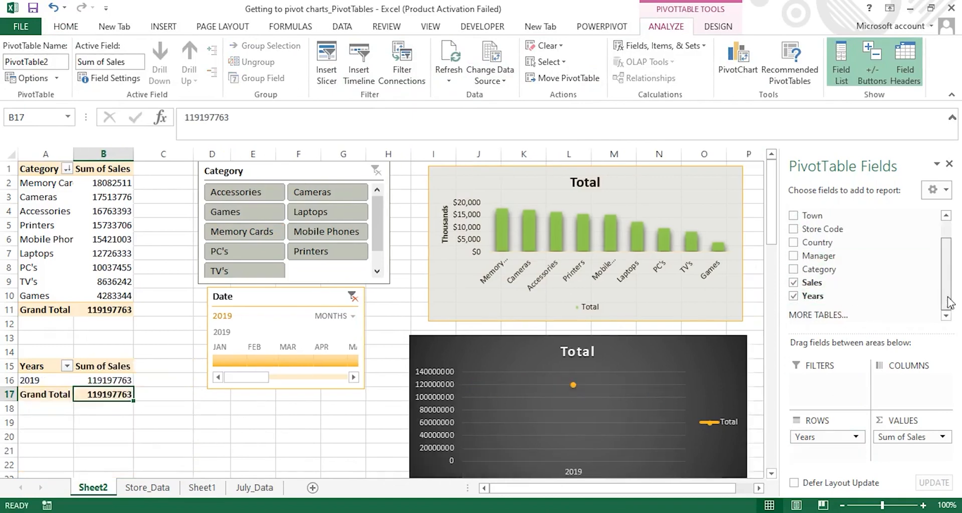
scroll(949, 296, up, 2)
drag(829, 214, 821, 459)
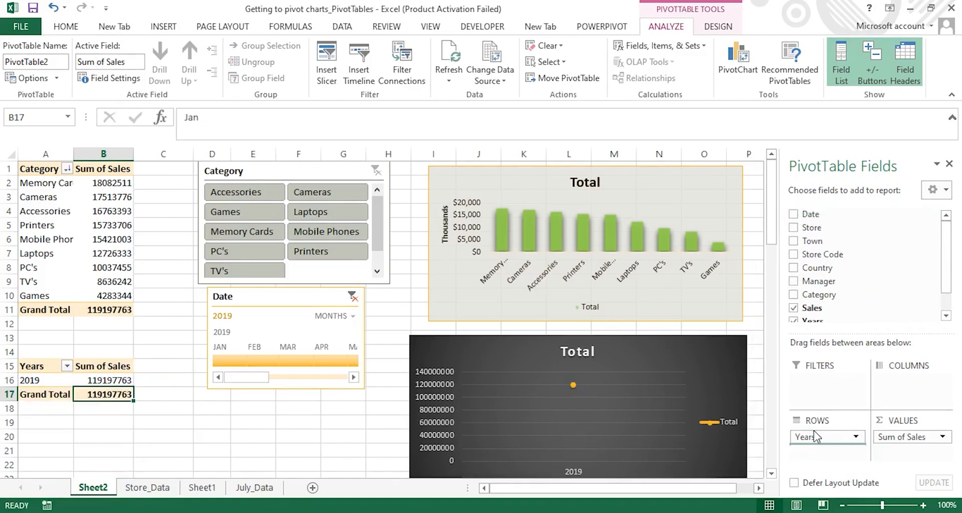
drag(820, 439, 834, 268)
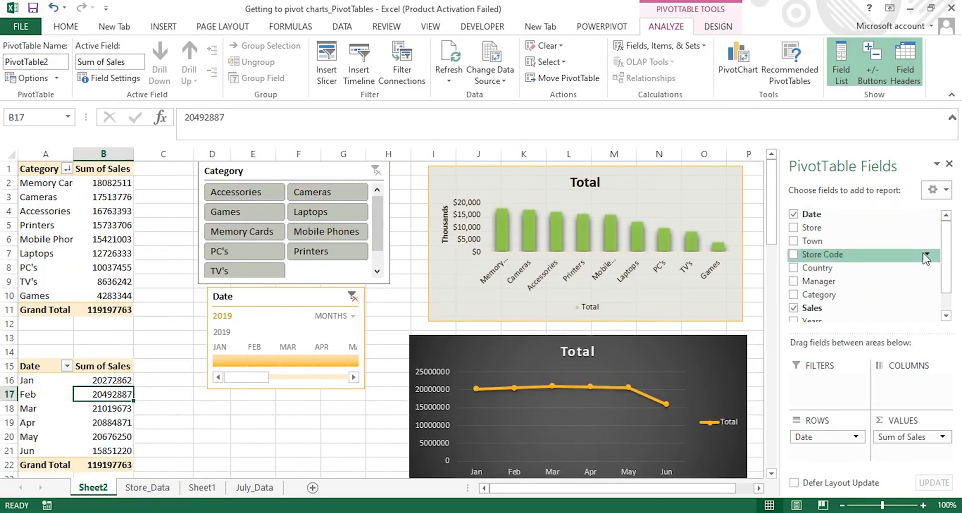
drag(945, 259, 945, 281)
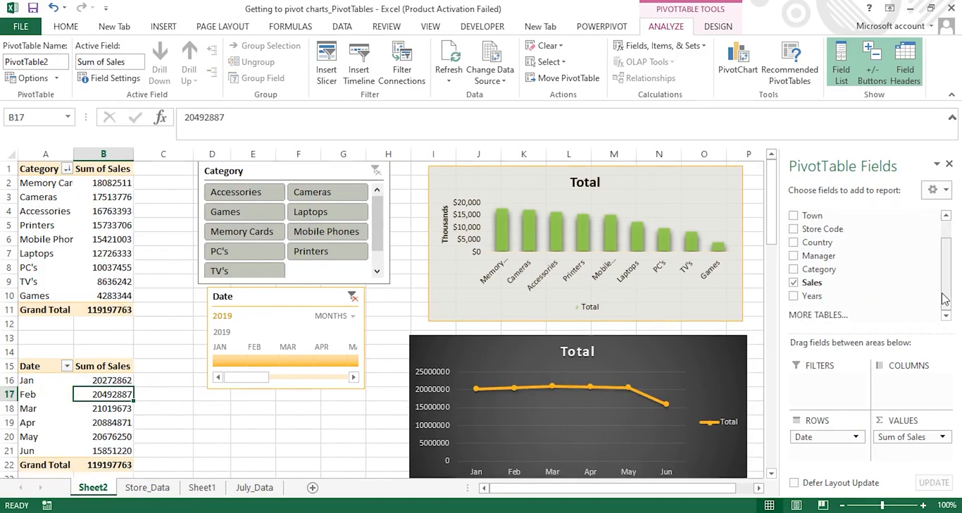
- Try to add the Date field below Category in the category pivot table's rows
click(88, 225)
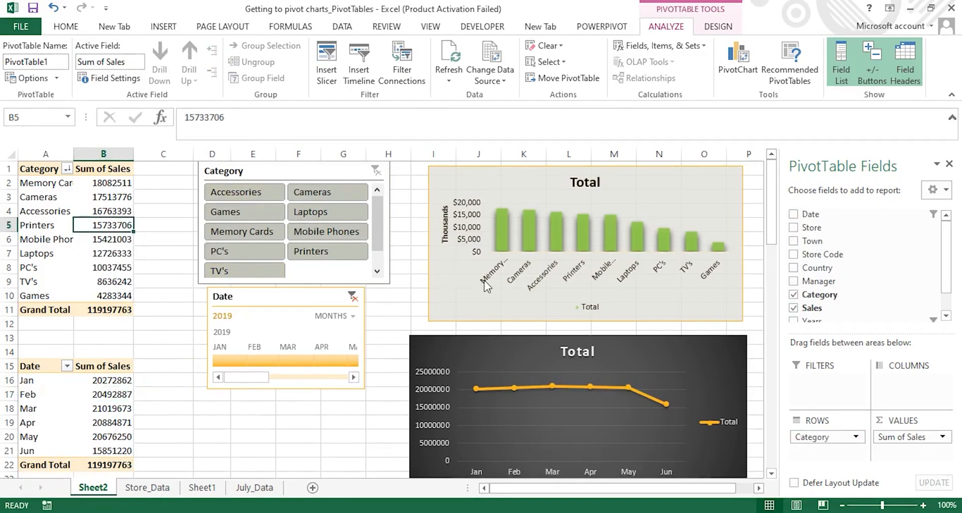
scroll(867, 286, down, 2)
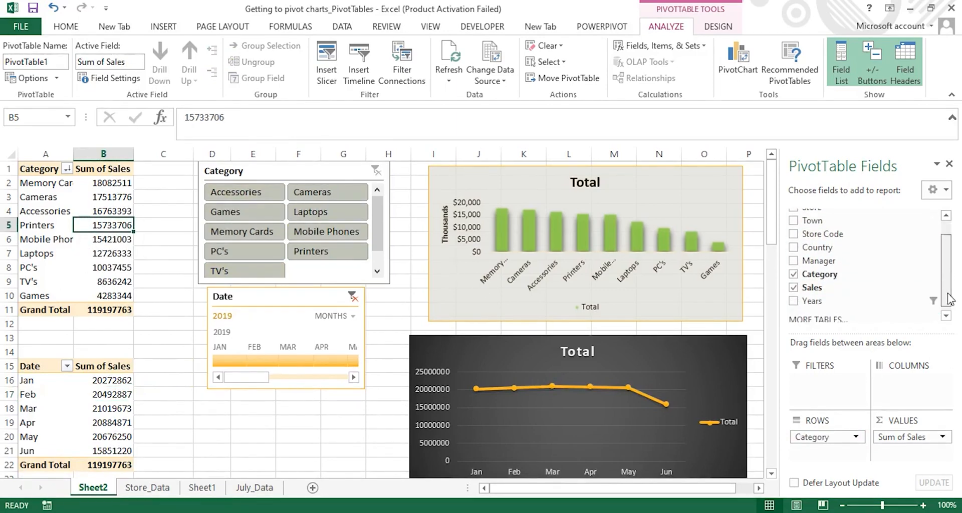
drag(948, 277, 947, 258)
drag(811, 214, 819, 452)
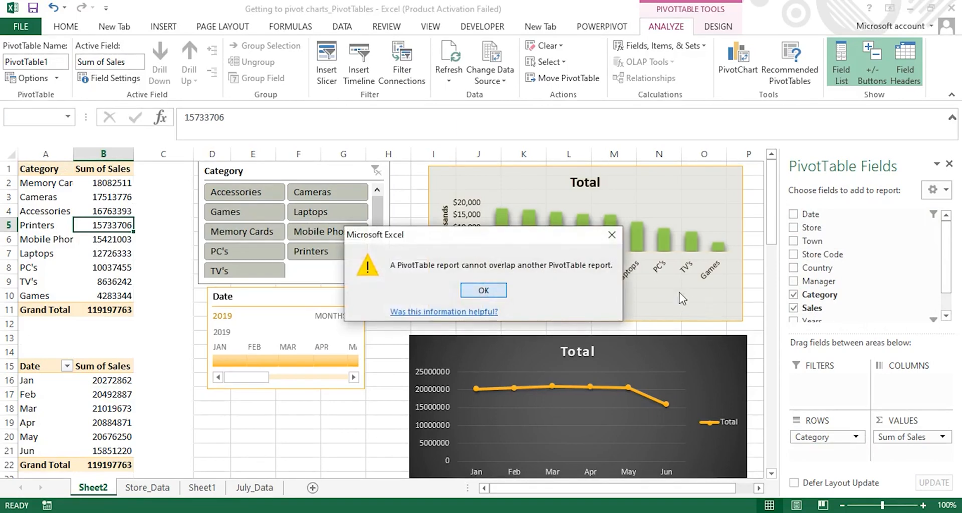
click(503, 297)
click(494, 291)
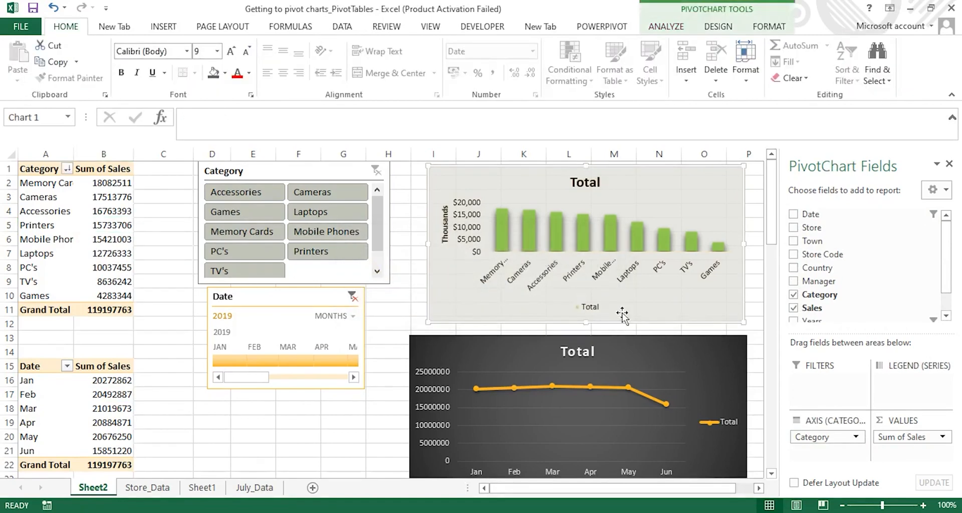
click(93, 237)
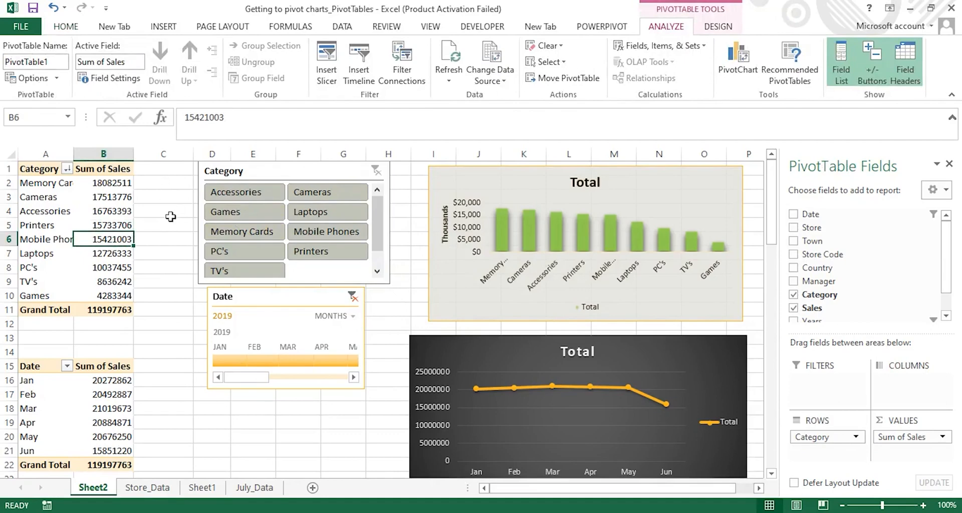
click(313, 164)
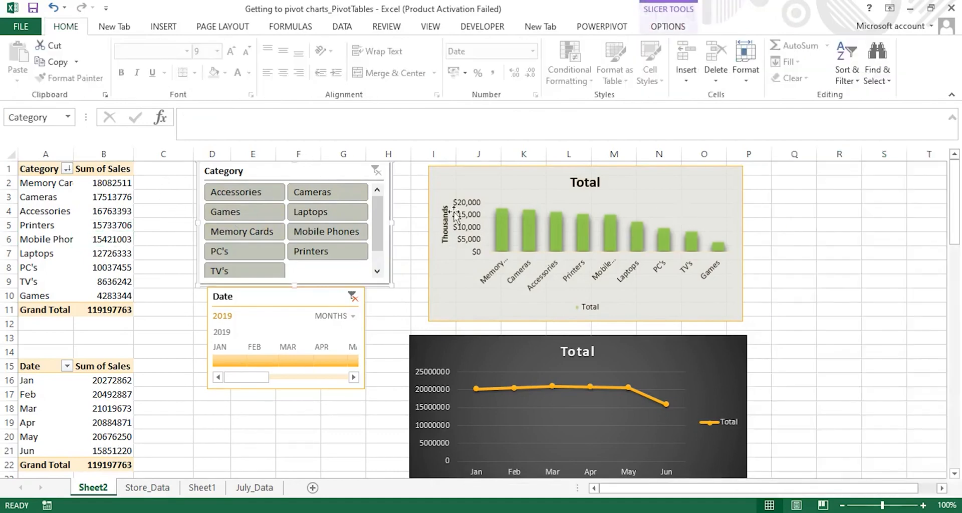
click(165, 180)
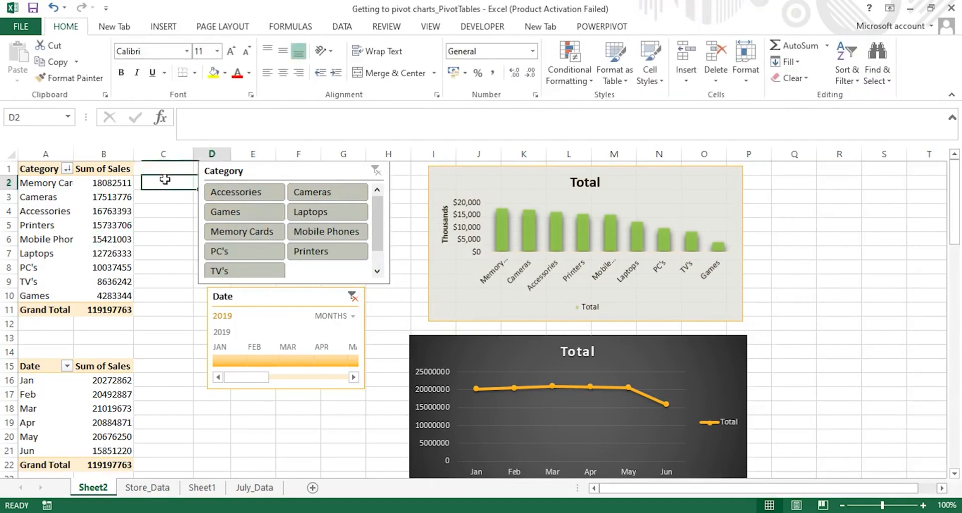
- Insert three empty columns at column C, between the pivot tables and the slicer
click(171, 153)
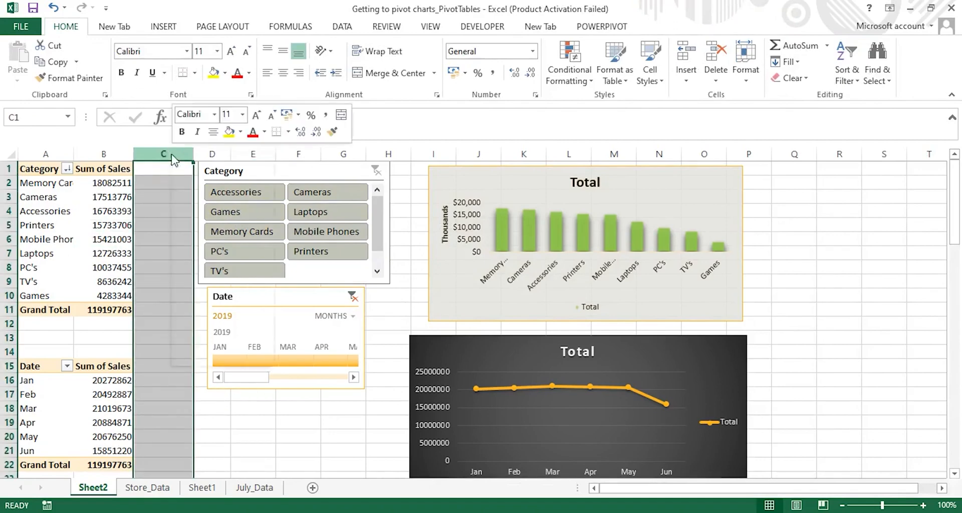
right_click(171, 153)
click(206, 253)
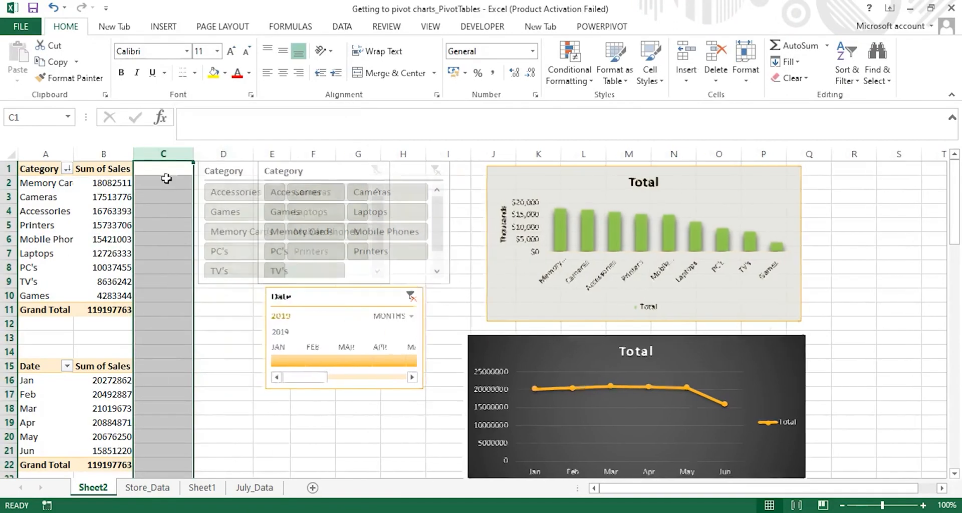
right_click(181, 157)
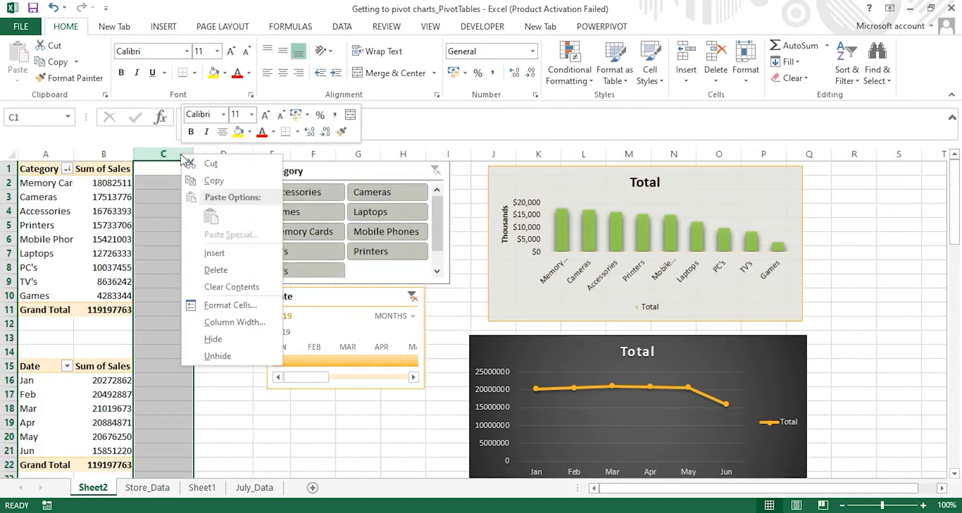
click(218, 257)
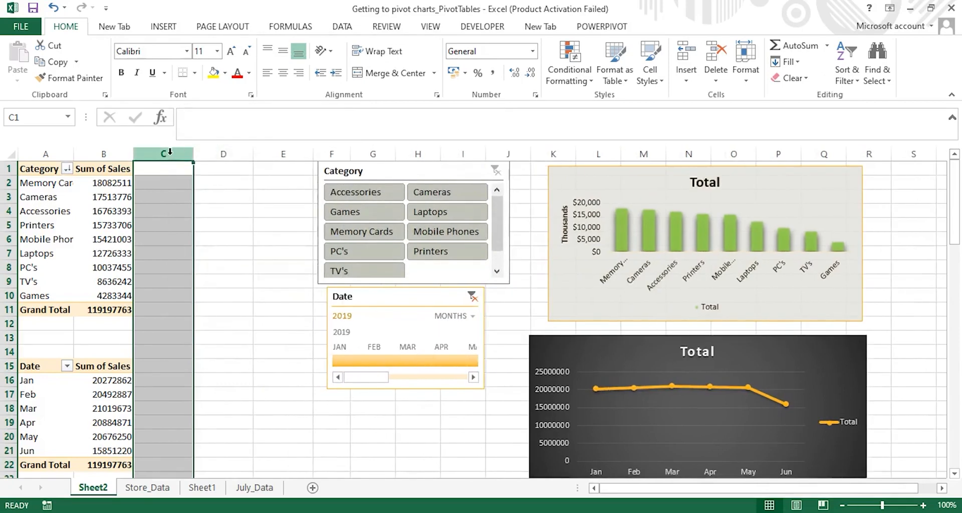
right_click(170, 152)
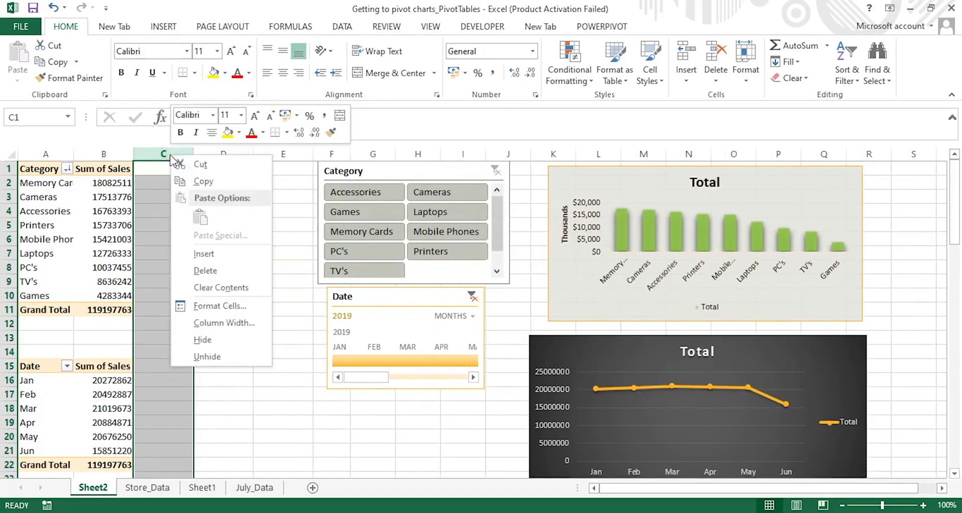
click(205, 255)
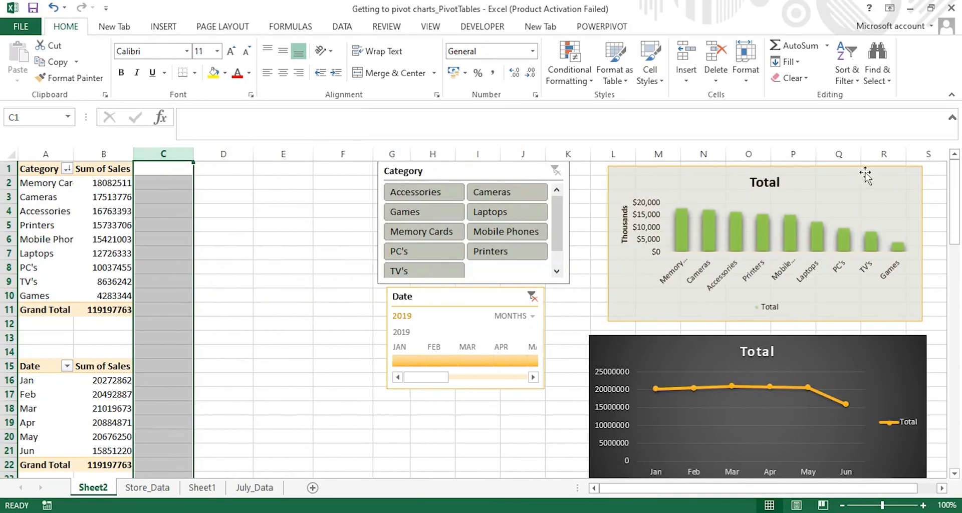
- Try again to add the Date field to the category pivot table's rows, with the extra columns in place
click(82, 222)
drag(947, 257, 945, 232)
drag(835, 217, 822, 453)
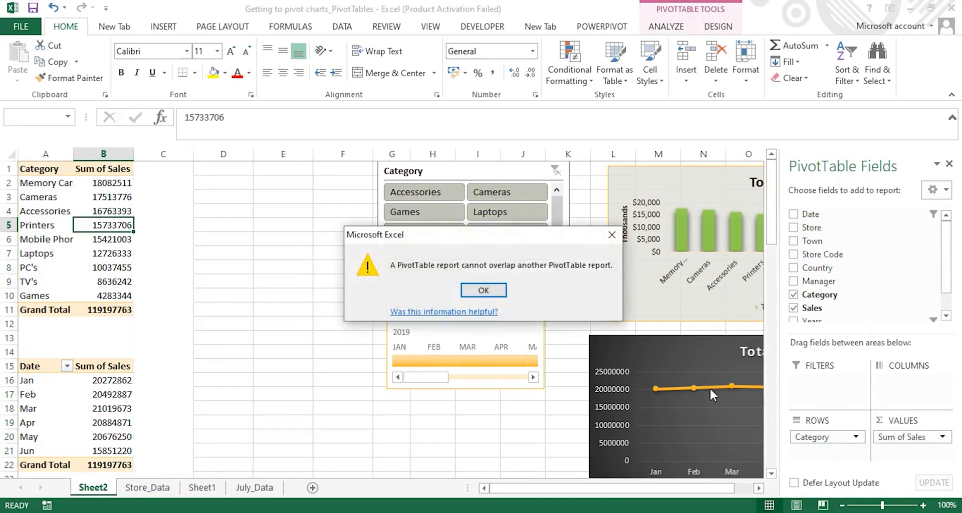
click(491, 292)
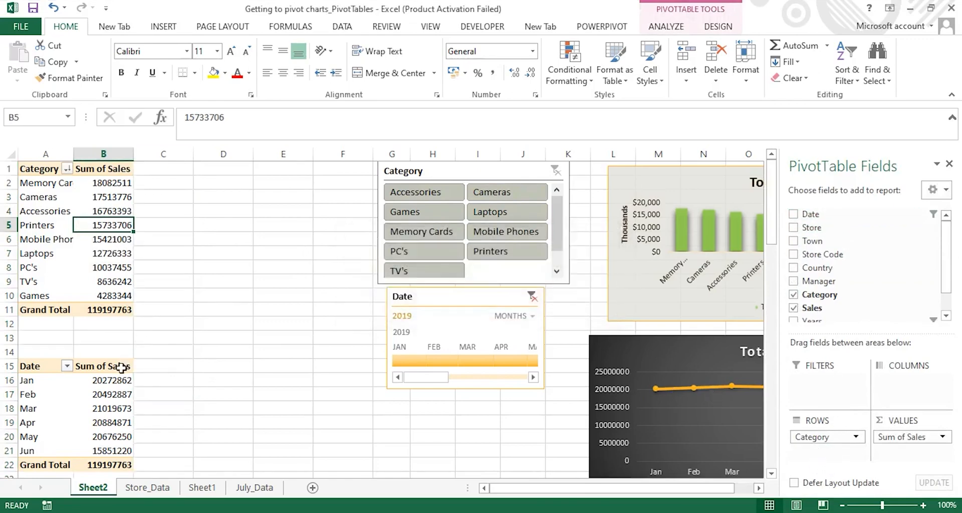
- Insert two empty rows at row 12, between the category and monthly pivot tables
click(6, 324)
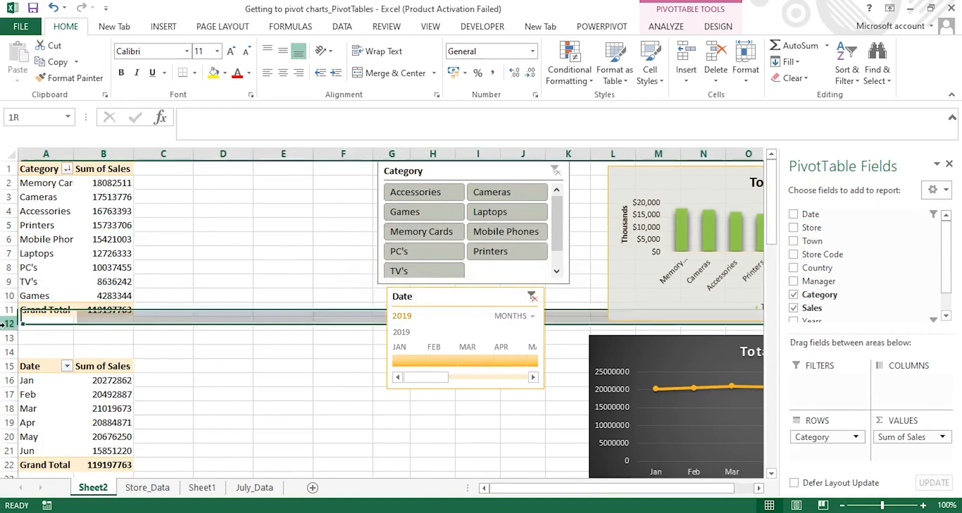
right_click(7, 324)
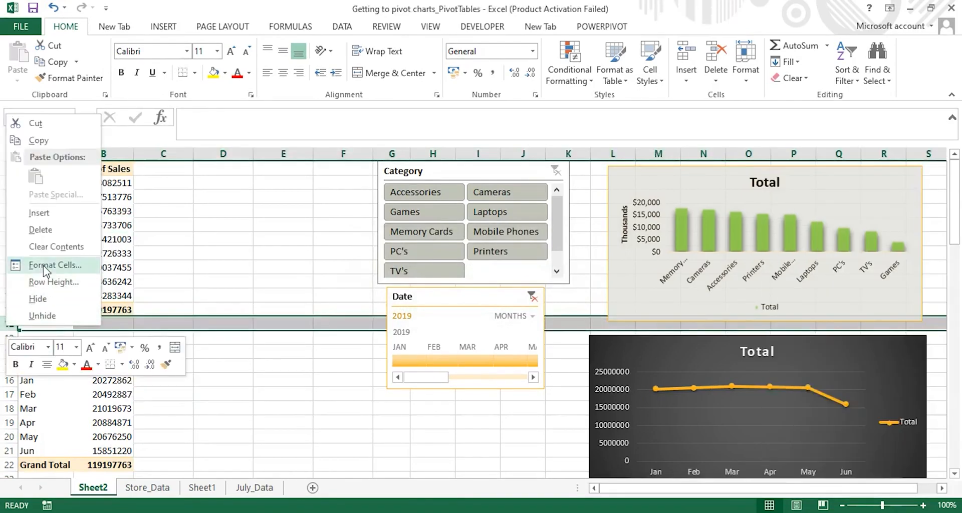
click(40, 229)
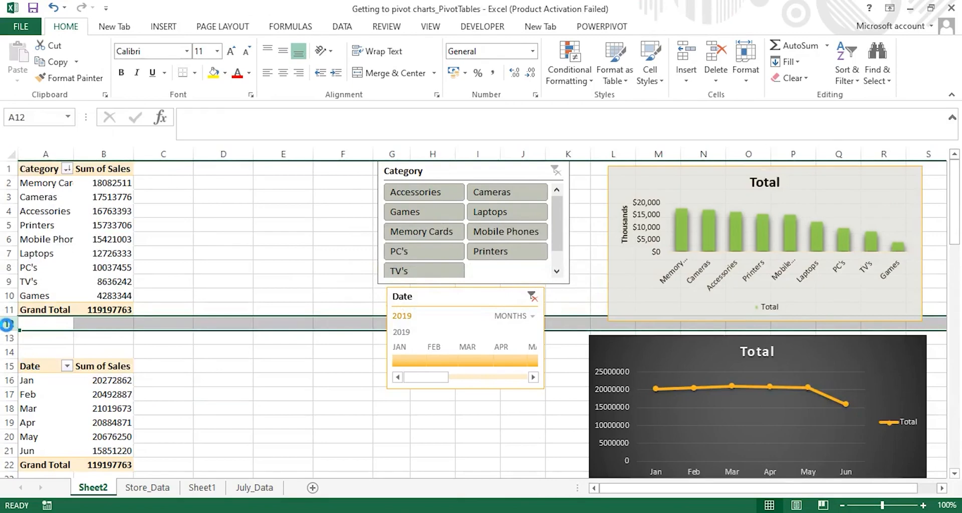
right_click(8, 324)
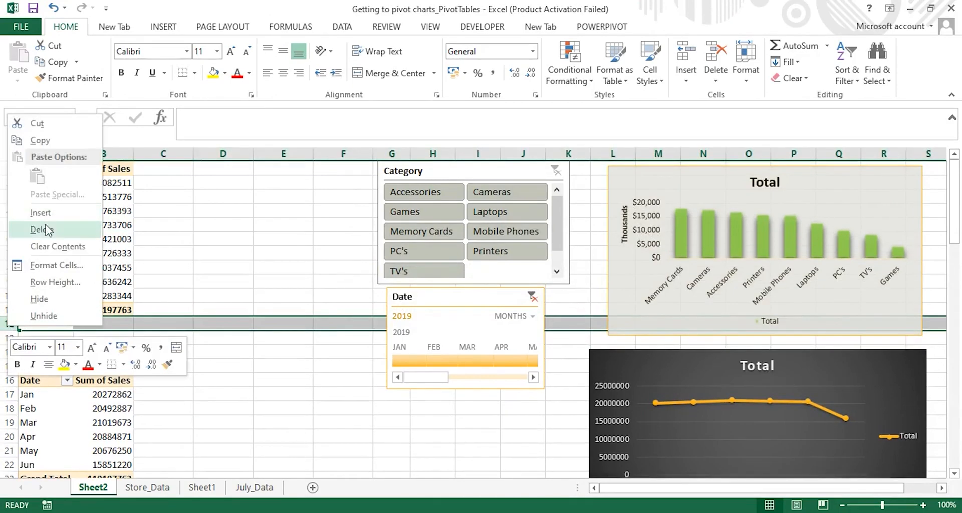
click(40, 212)
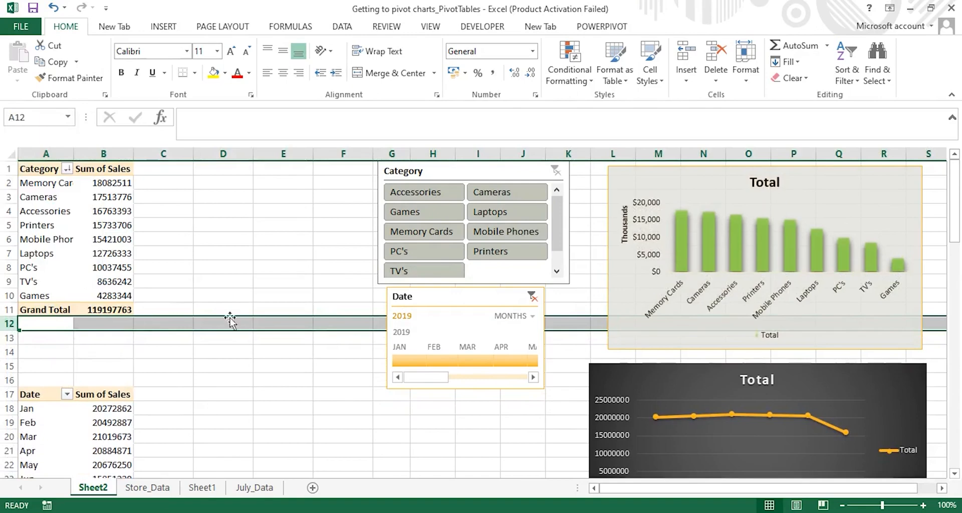
- Try once more to place the Date field in the category pivot table's rows, using the wider gap between the tables
click(110, 253)
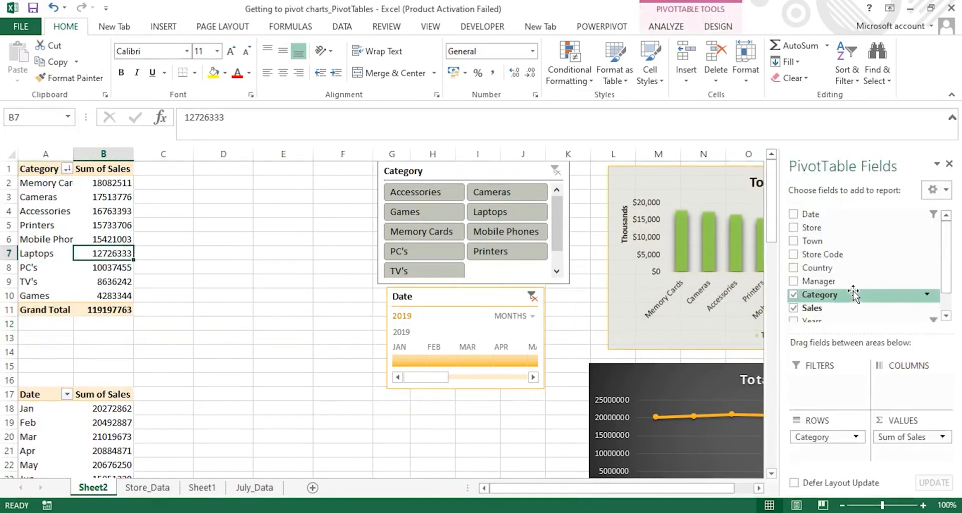
drag(948, 259, 947, 239)
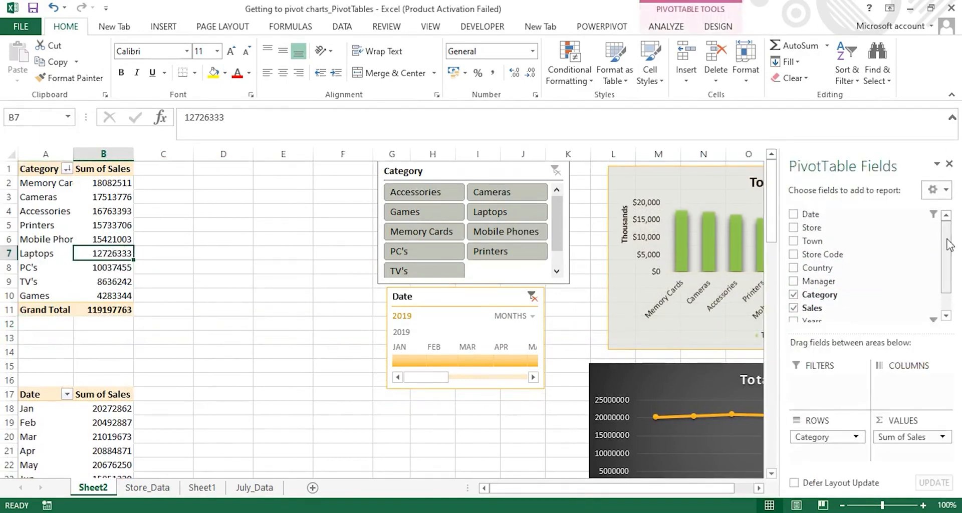
drag(854, 214, 844, 371)
drag(829, 472, 834, 445)
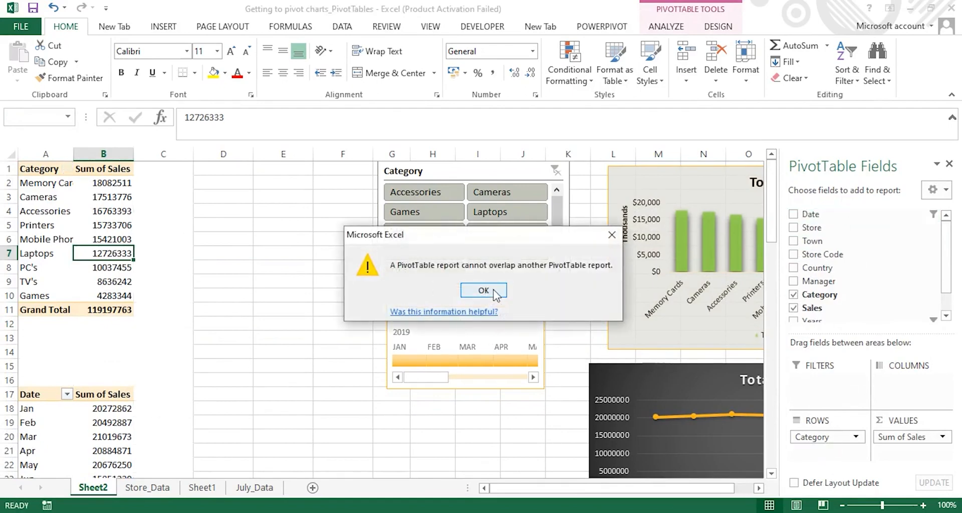
click(483, 290)
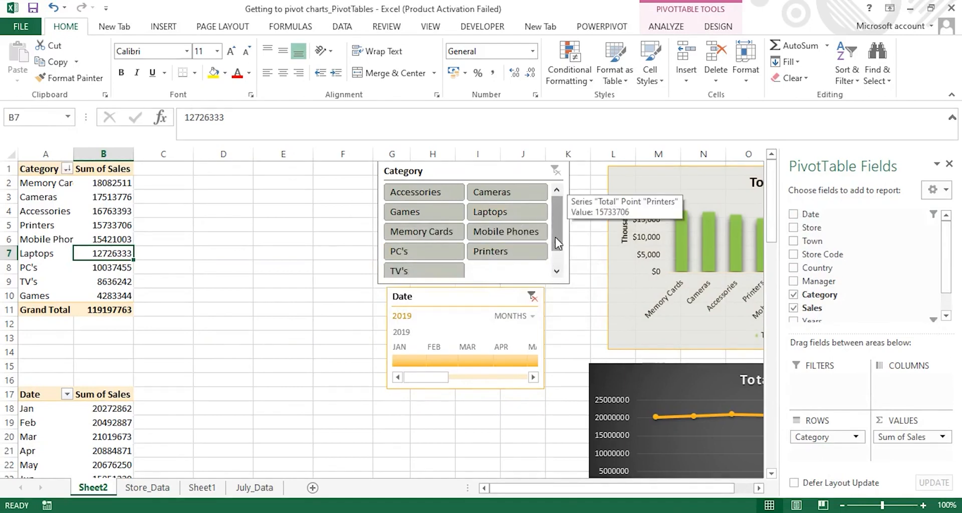
scroll(559, 265, down, 1)
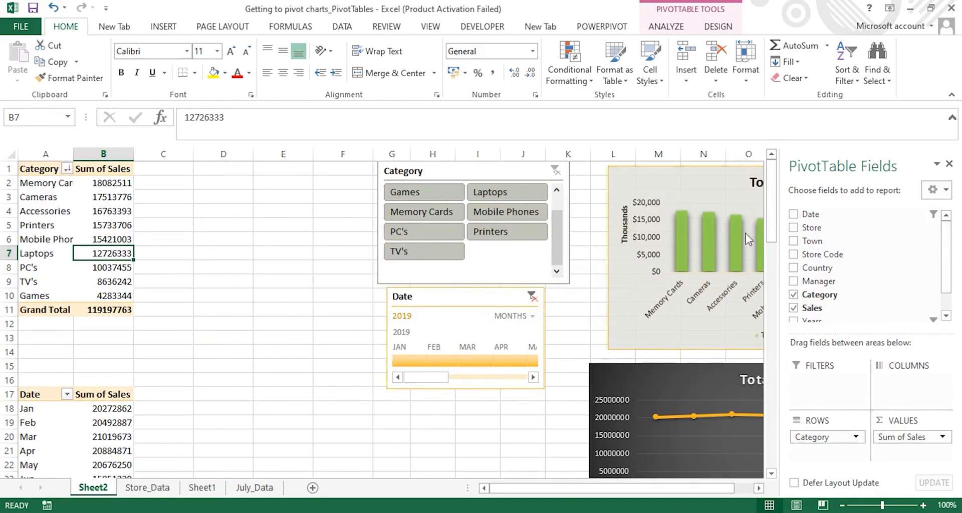
mouse_move(772, 231)
mouse_down()
mouse_move(781, 258)
mouse_move(780, 247)
mouse_up()
click(56, 326)
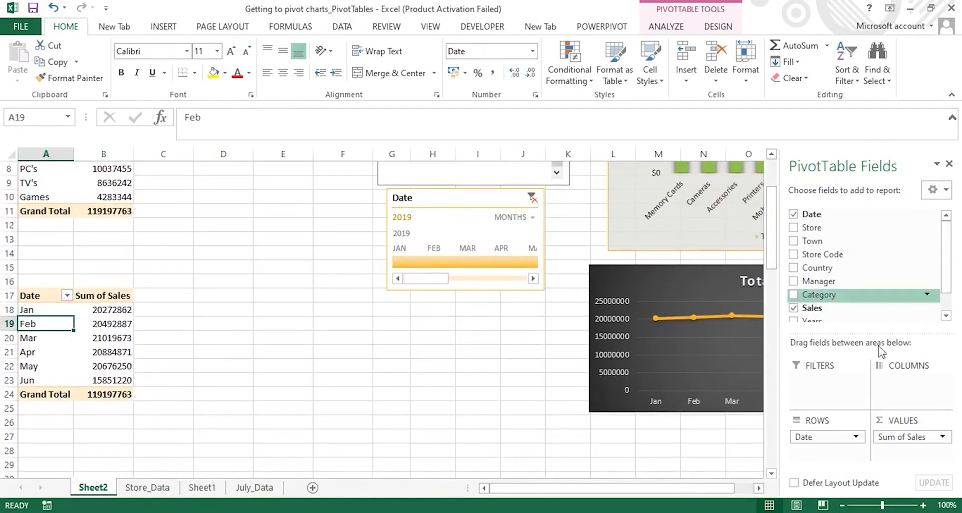
mouse_move(827, 437)
mouse_down()
mouse_move(873, 230)
mouse_move(837, 436)
mouse_up()
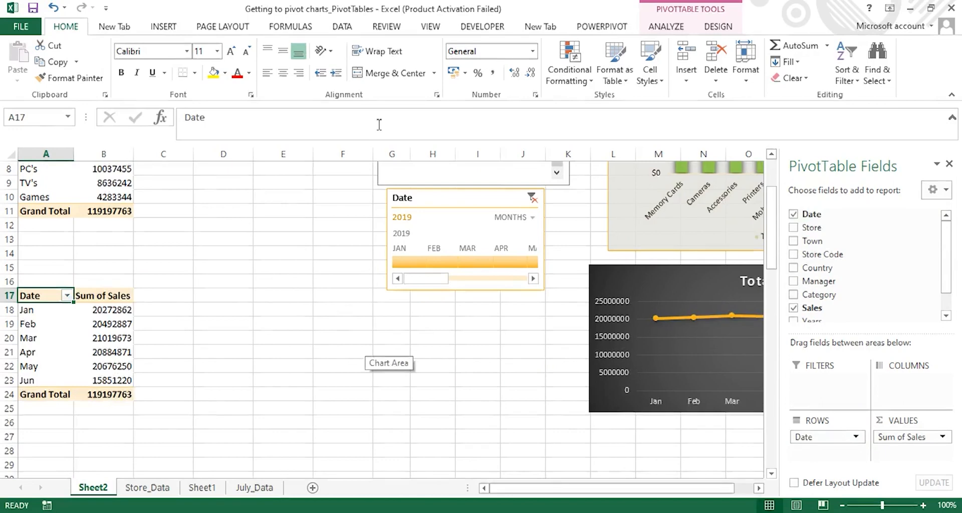
- Start a new PivotTable from the full source data range A1:H21577 on the Store_Data sheet
click(148, 487)
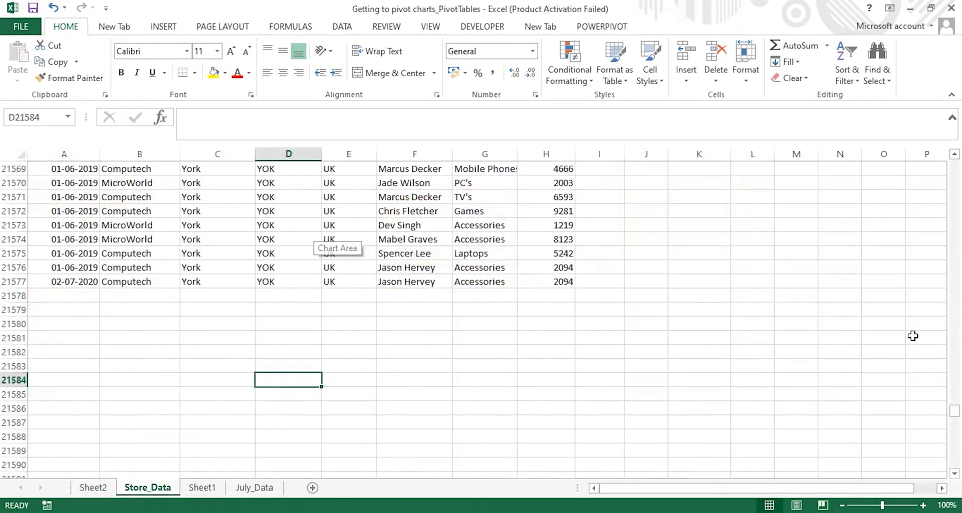
drag(954, 418, 955, 166)
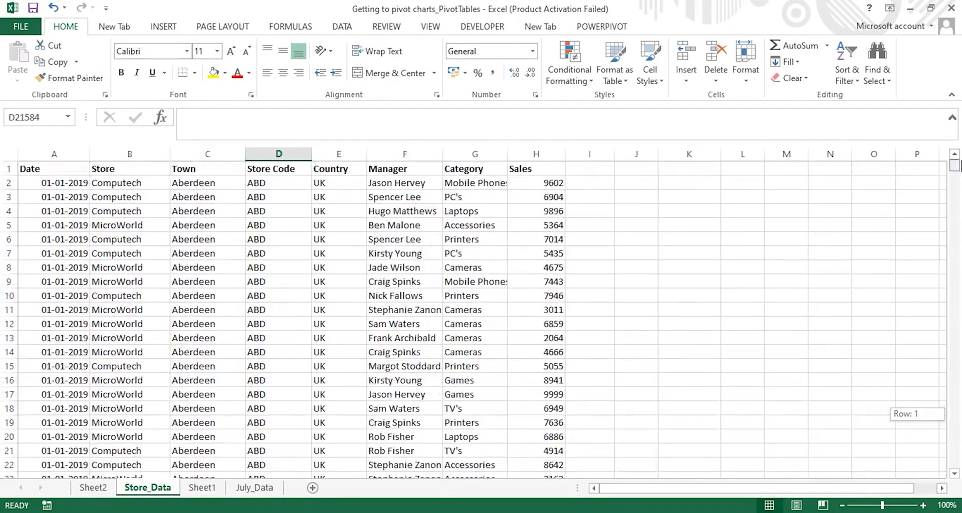
drag(35, 169, 534, 291)
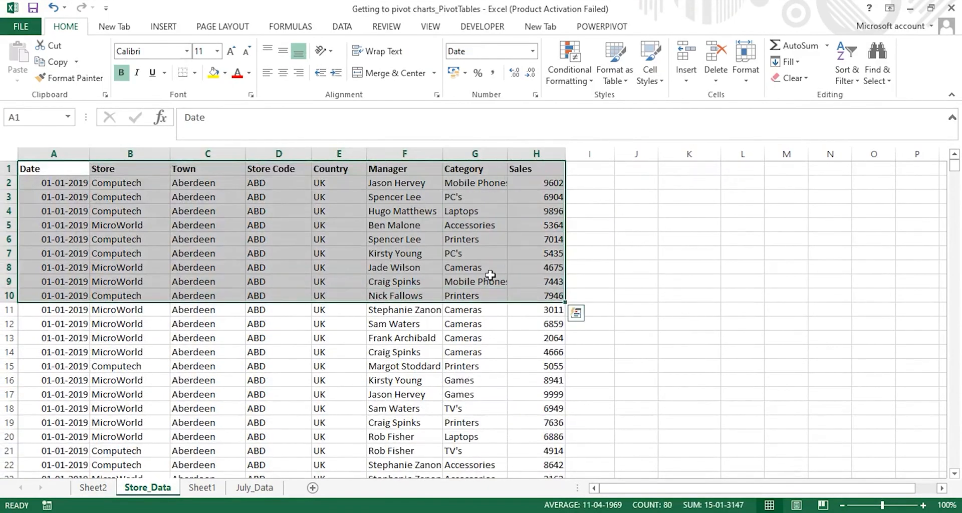
key(ctrl+shift+Down)
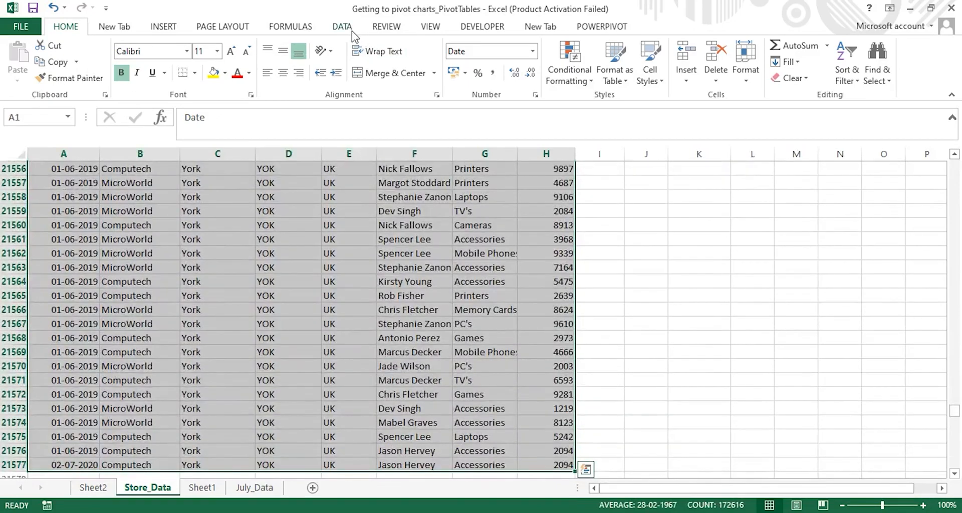
click(343, 26)
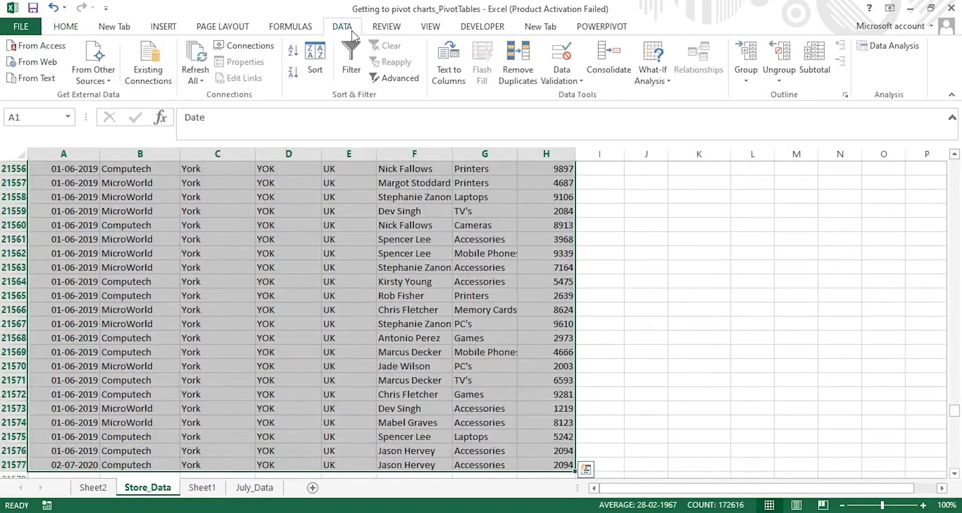
click(159, 28)
click(24, 60)
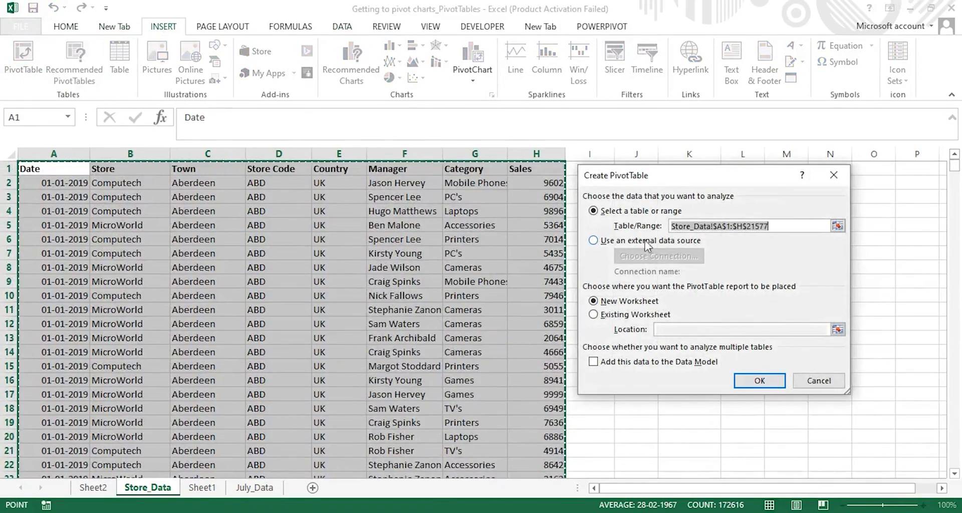
- Place the new PivotTable on the existing Store_Data worksheet at cell P1 and create it
click(594, 314)
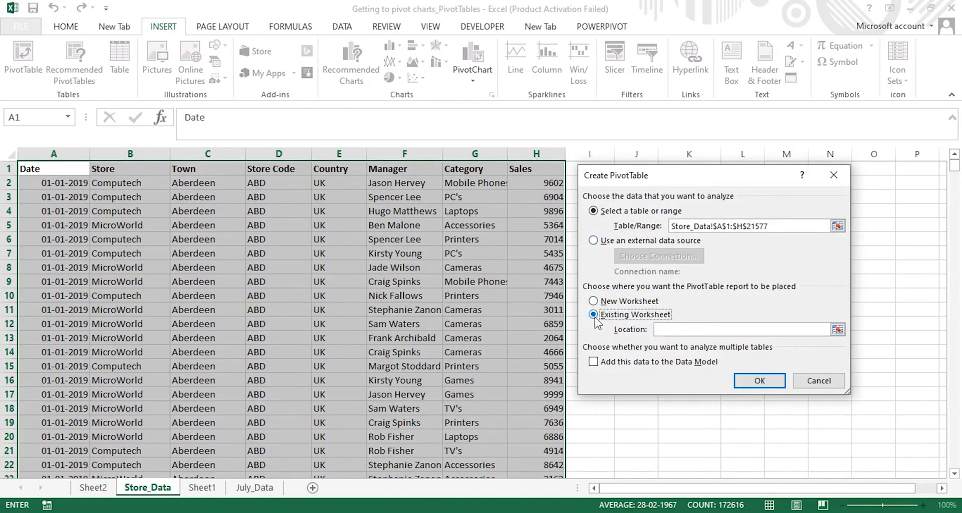
click(777, 383)
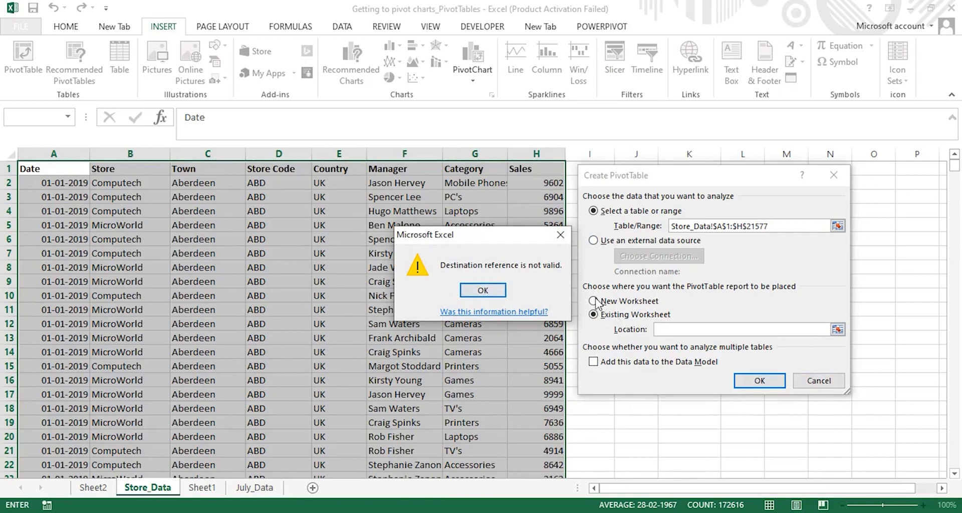
click(483, 290)
click(478, 282)
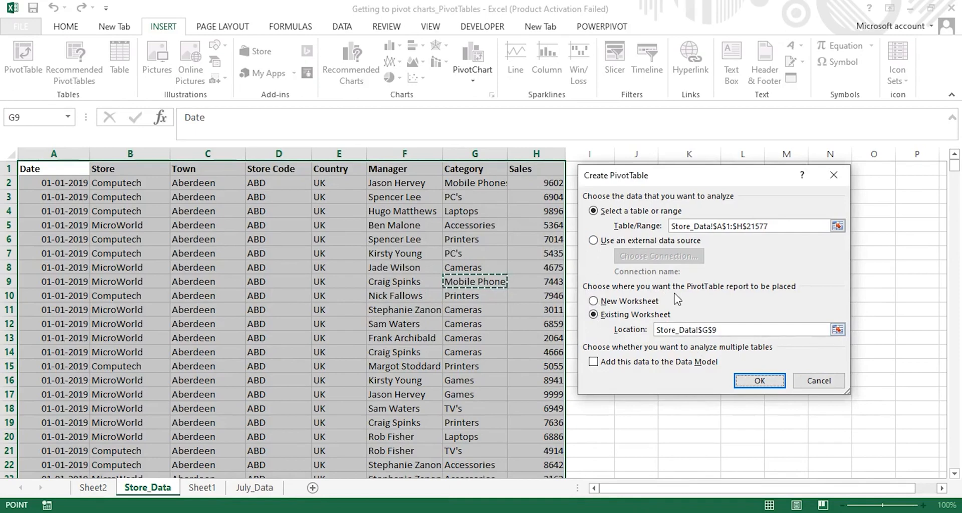
drag(734, 331, 646, 333)
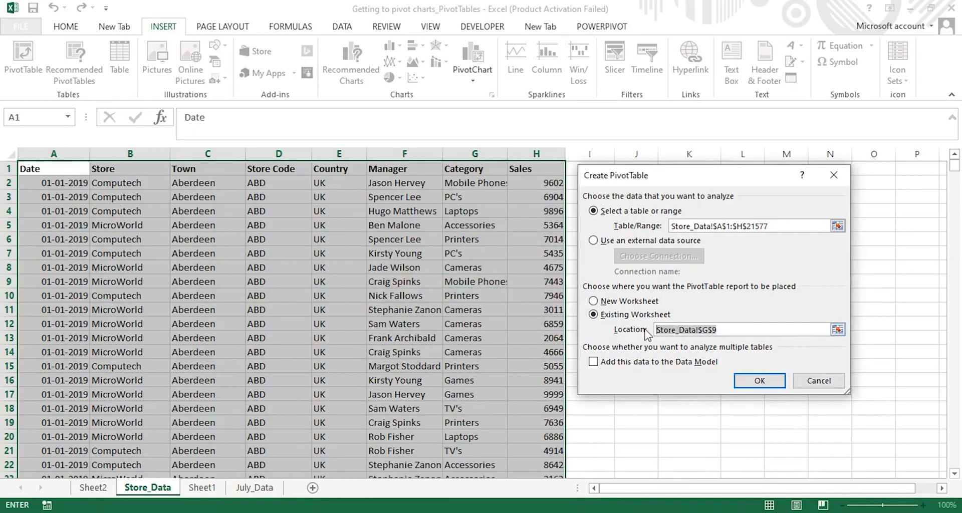
key(BackSpace)
click(897, 208)
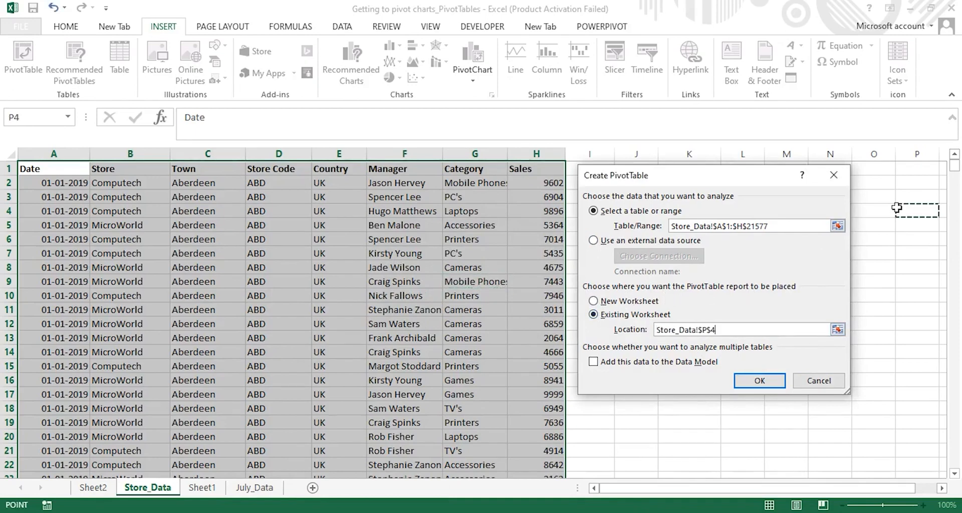
click(906, 170)
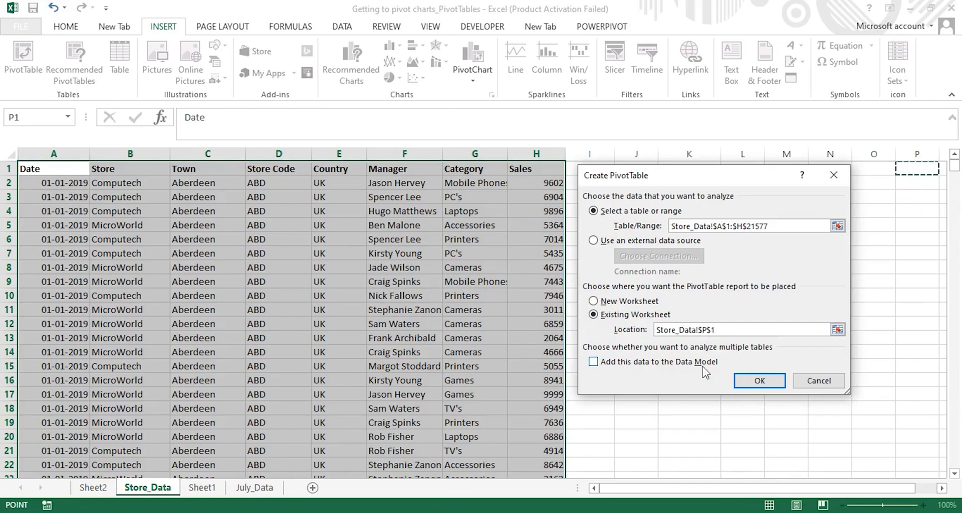
click(750, 381)
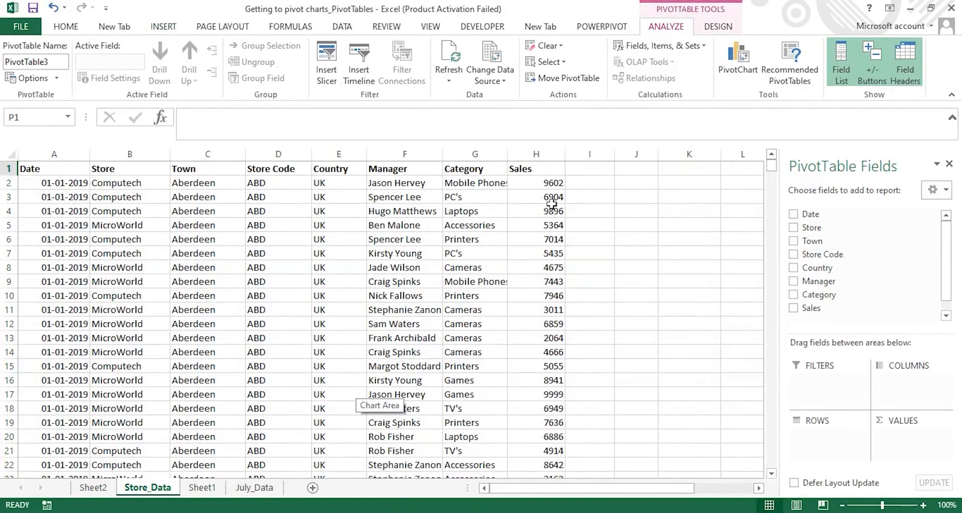
mouse_move(772, 165)
mouse_down()
mouse_move(772, 215)
mouse_move(772, 160)
mouse_up()
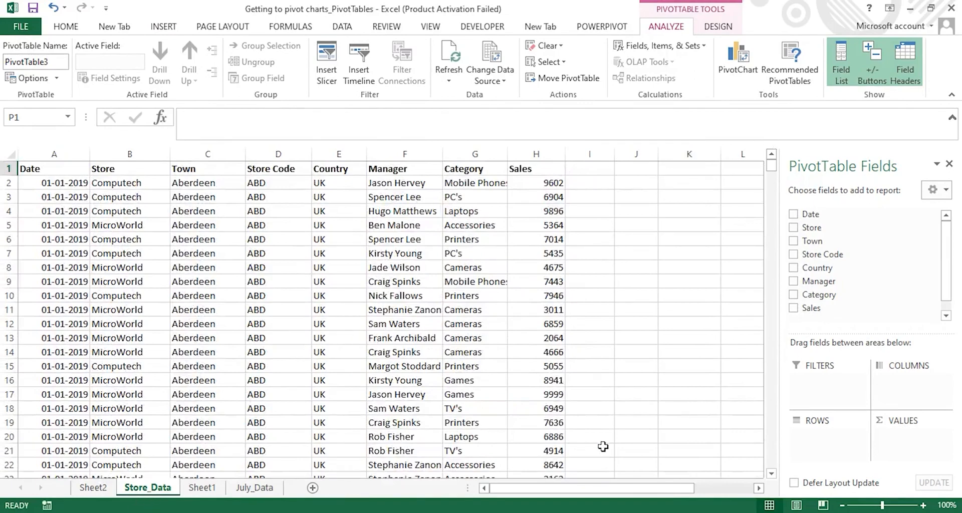
mouse_move(574, 488)
mouse_down()
mouse_move(594, 489)
mouse_move(570, 483)
mouse_up()
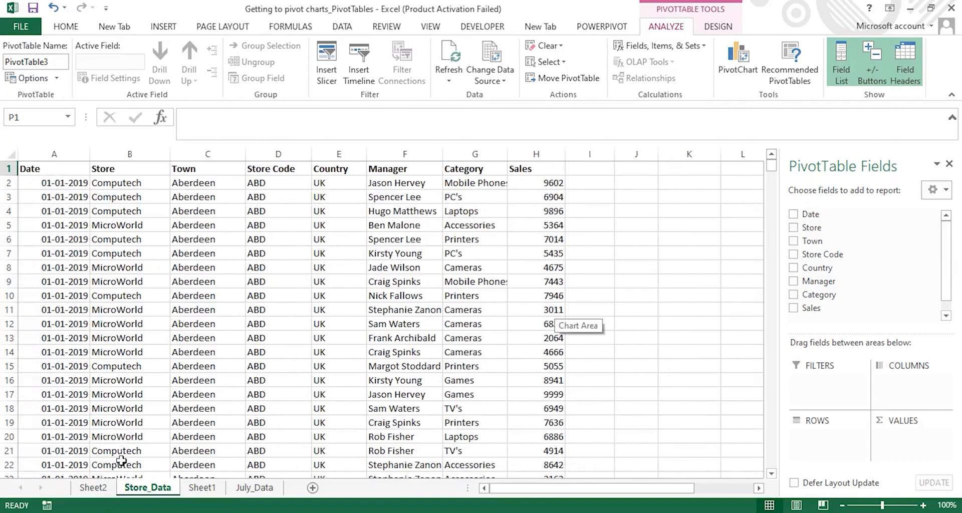
- Return to Sheet2 and refresh all the workbook's pivot tables from the monthly sales pivot table
click(93, 487)
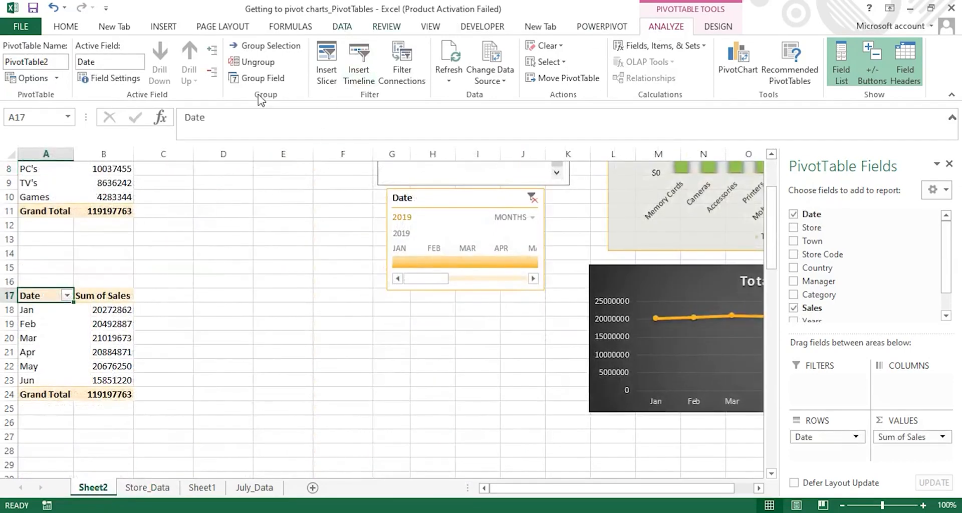
click(449, 76)
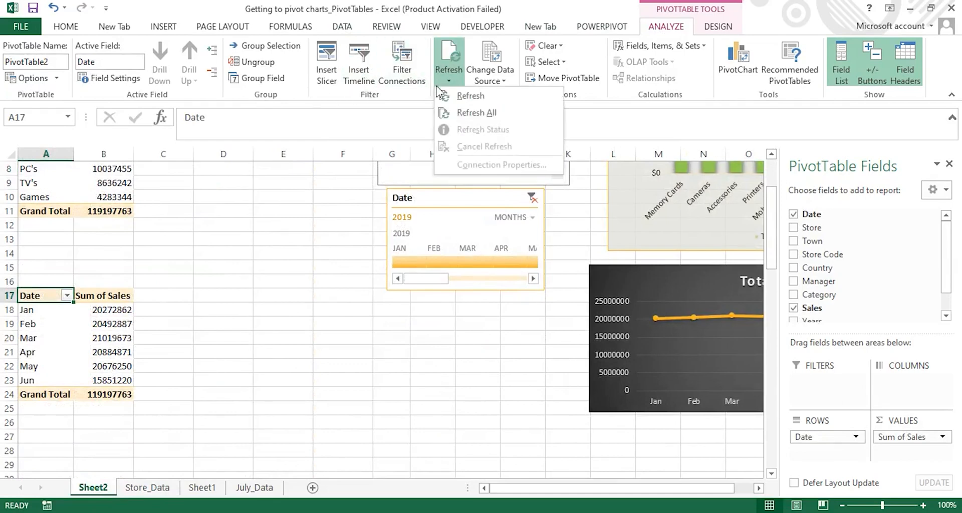
click(476, 113)
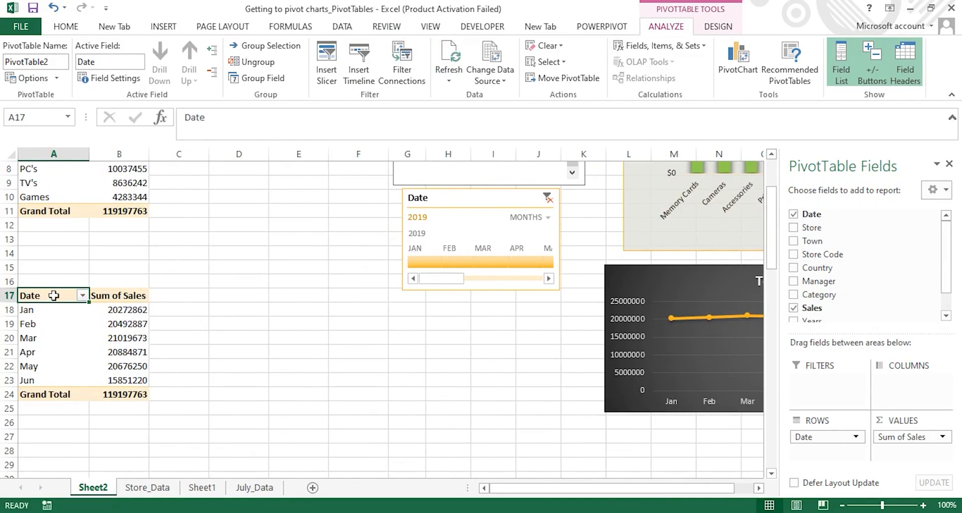
- Regroup the Date field of the Sheet2 date pivot table by Years only, excluding Months
right_click(51, 296)
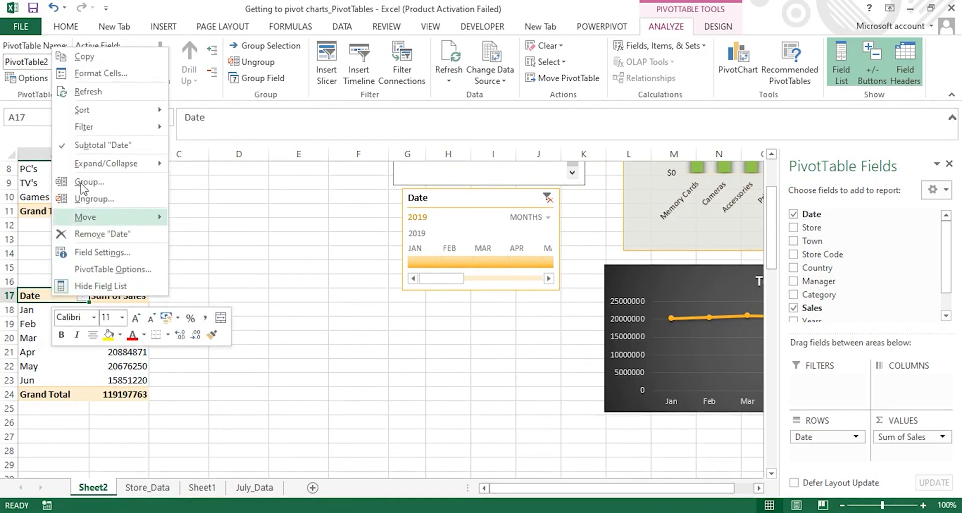
click(80, 182)
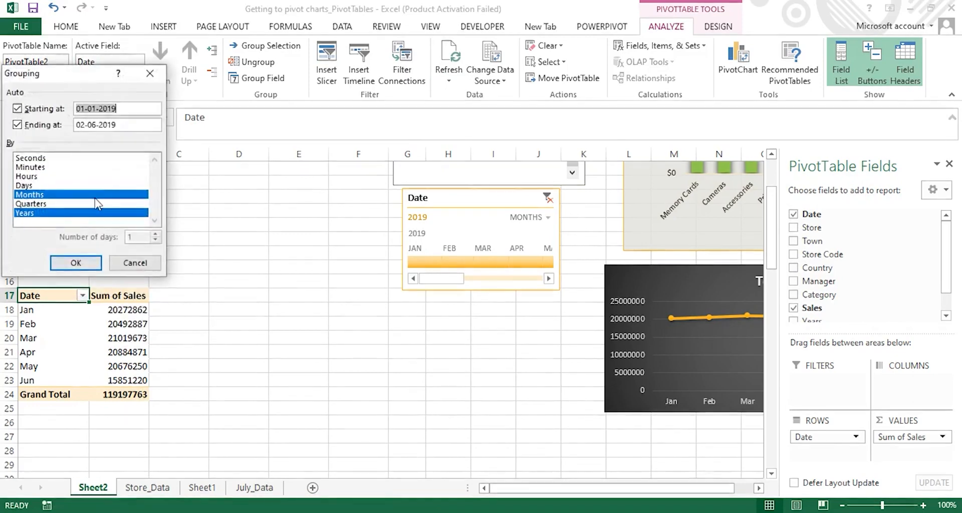
click(30, 194)
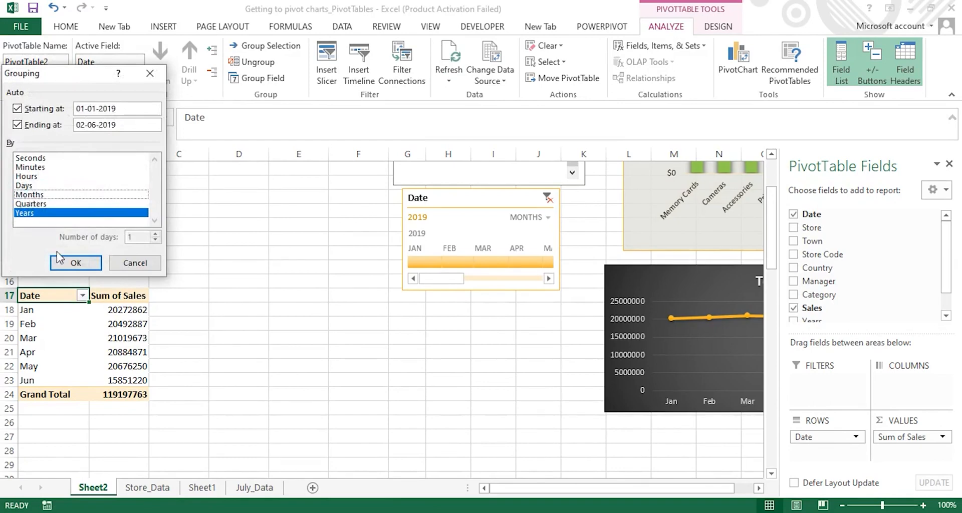
click(66, 264)
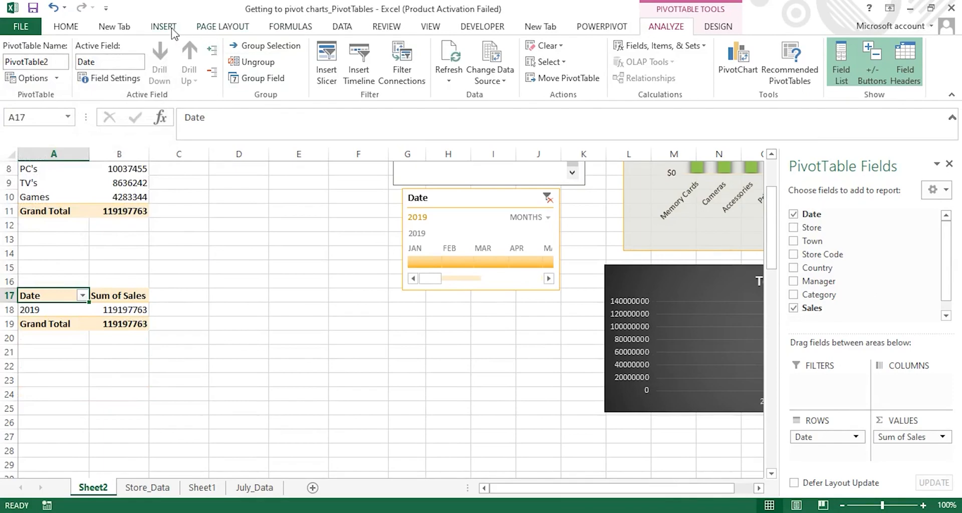
- Convert the full Store_Data range A1:H21577 into an Excel table with headers
click(159, 487)
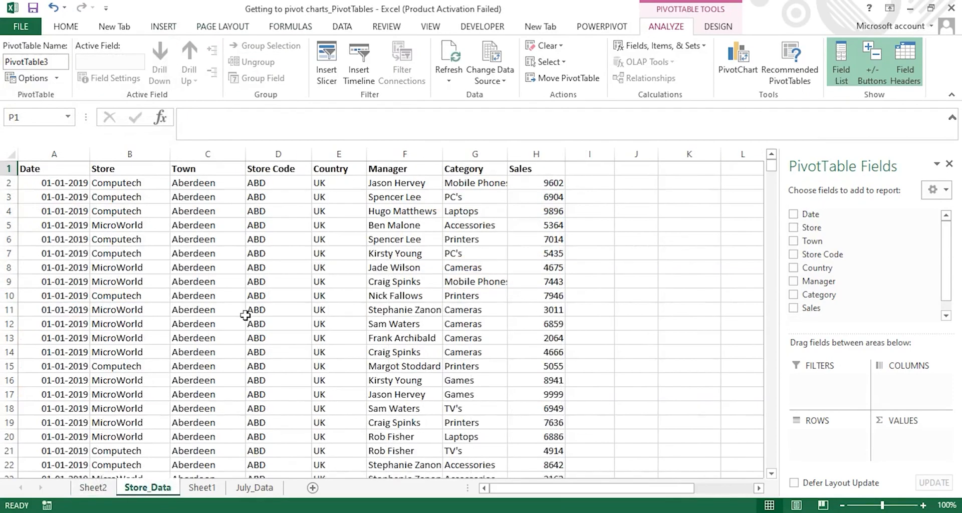
drag(48, 170, 480, 319)
key(ctrl+shift+Down)
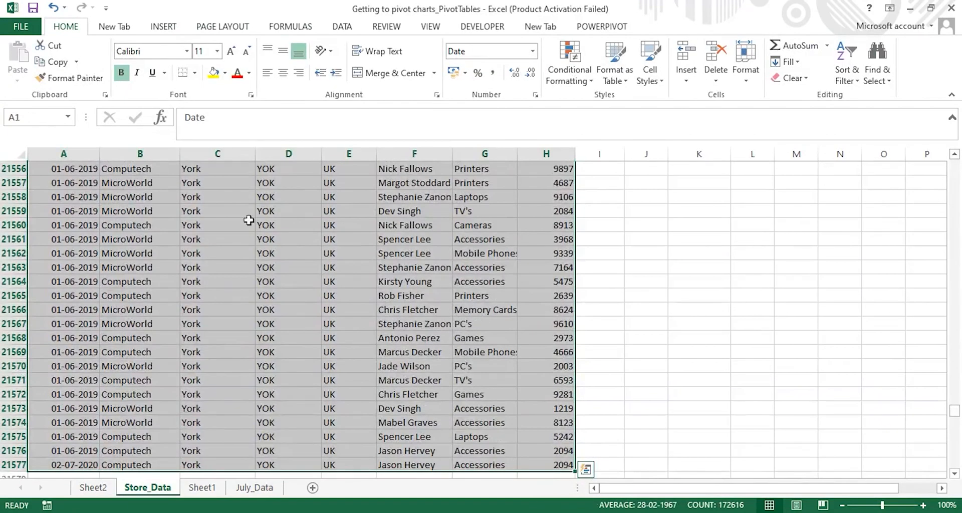
click(163, 27)
click(120, 61)
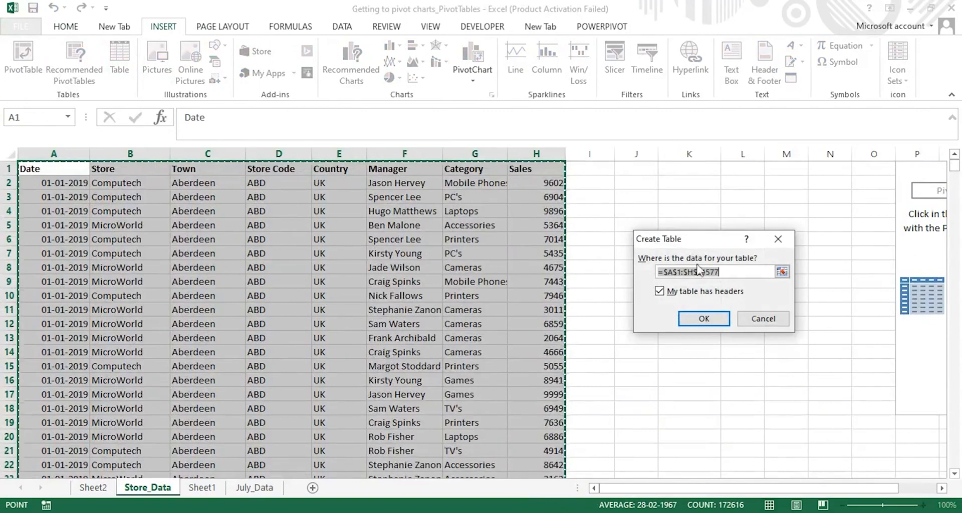
click(704, 319)
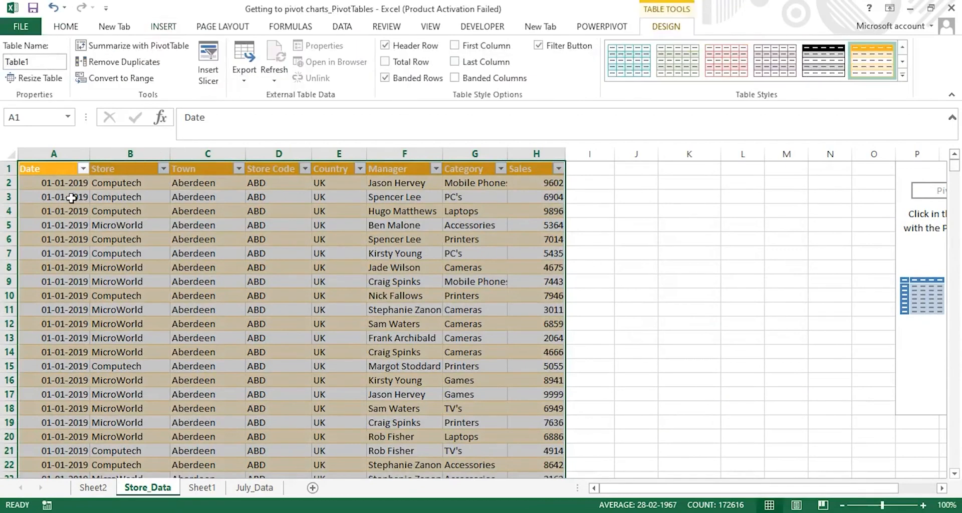
- Create a combined PivotChart and PivotTable from Table1 on a new worksheet
click(163, 27)
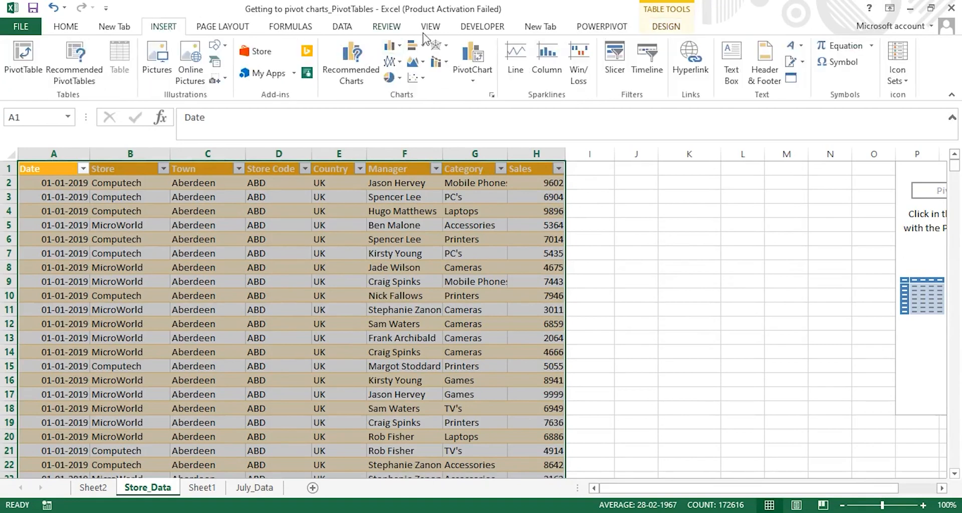
click(473, 76)
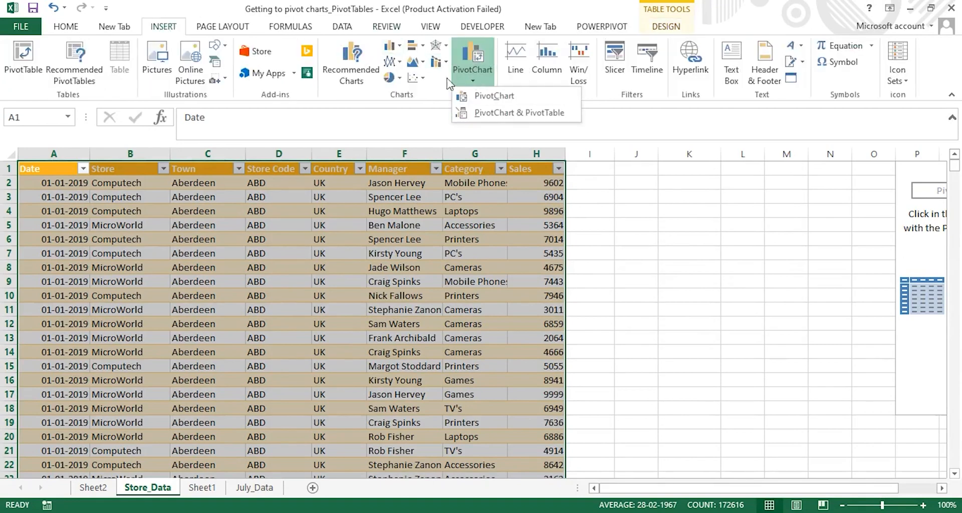
click(489, 102)
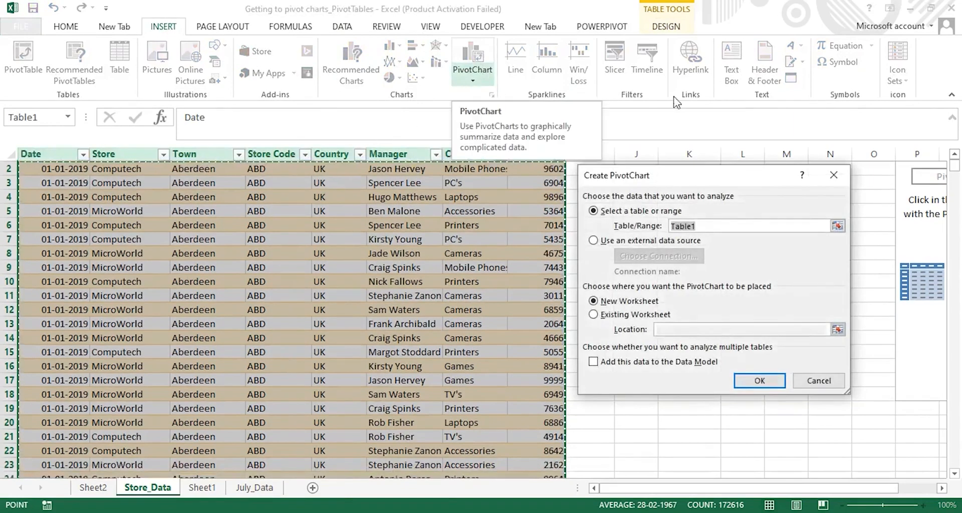
click(834, 174)
click(471, 70)
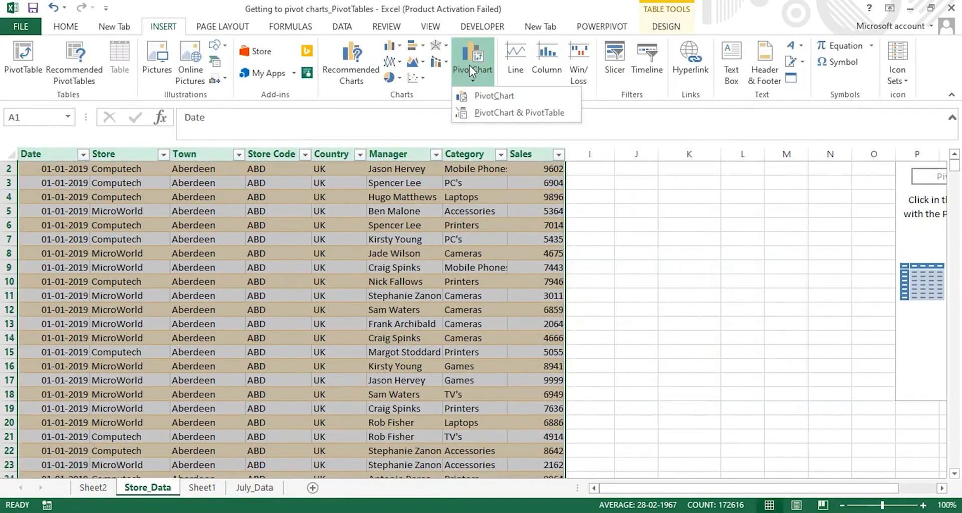
click(510, 114)
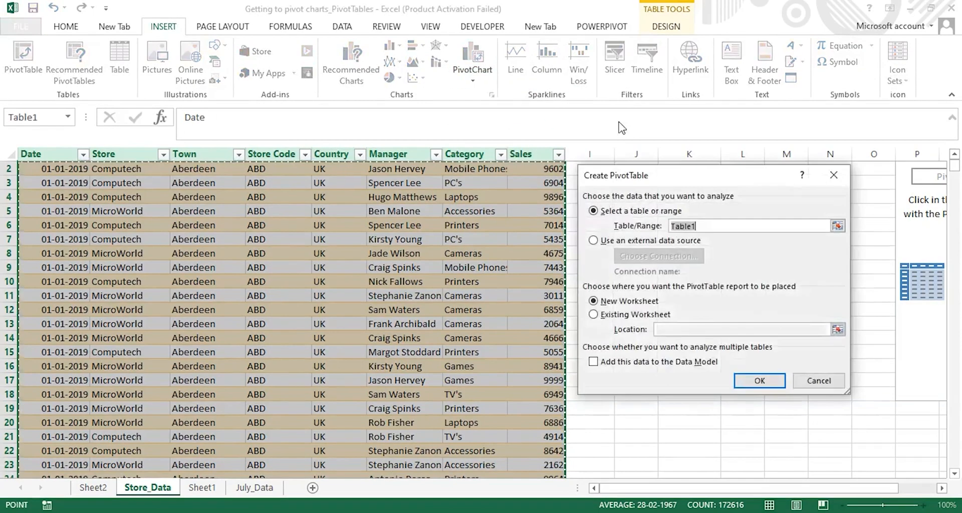
click(746, 382)
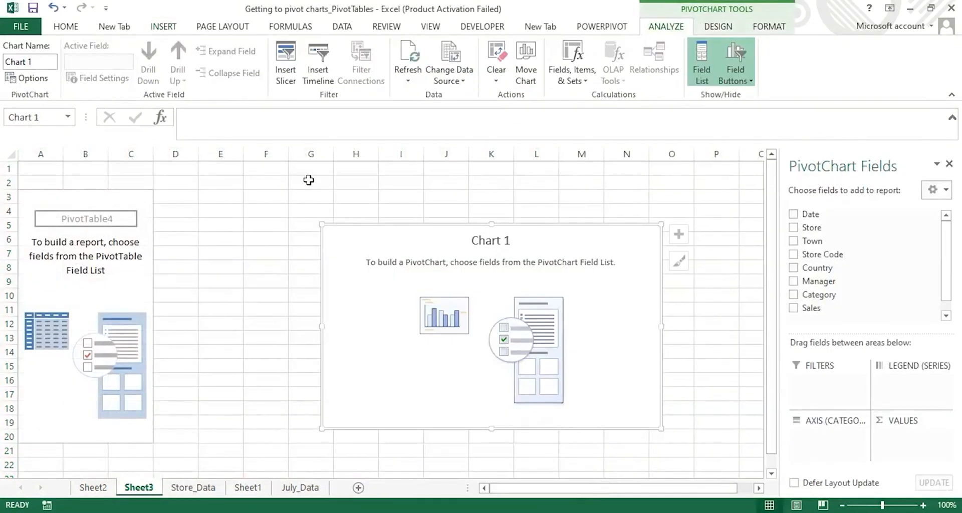
- Place Date in the new PivotChart's axis and Sales in its values, trying Category on the axis and removing it
drag(855, 214, 824, 438)
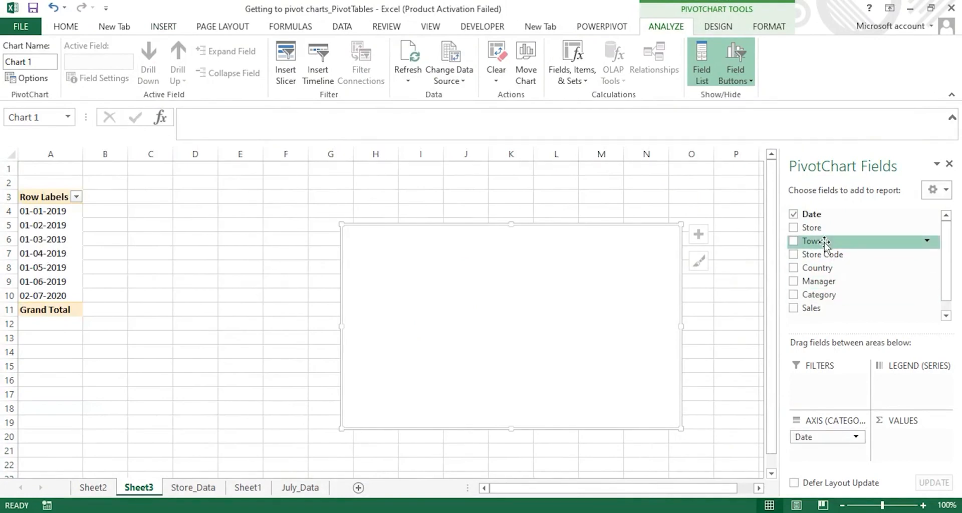
drag(832, 296, 822, 447)
drag(811, 308, 913, 447)
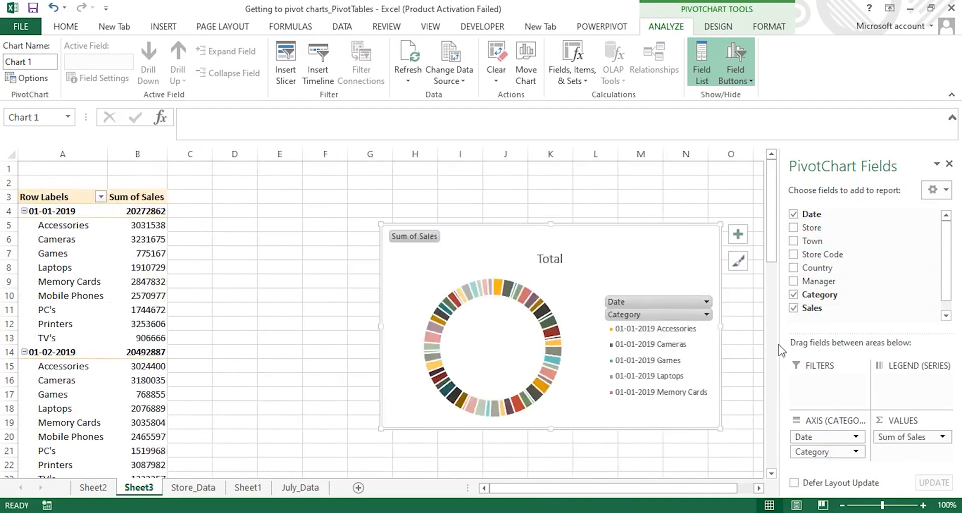
drag(816, 452, 847, 273)
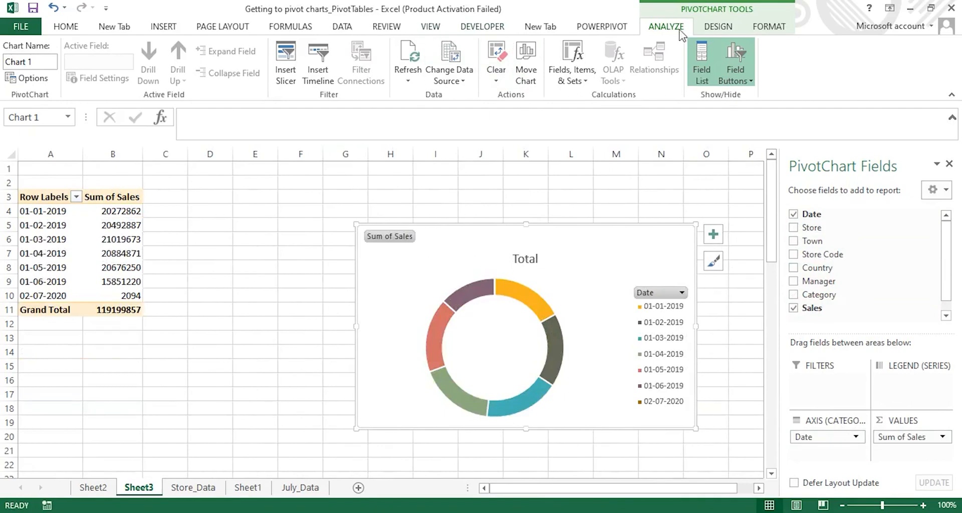
- Change the new PivotChart on Sheet3 to a 2-D clustered column chart
click(717, 28)
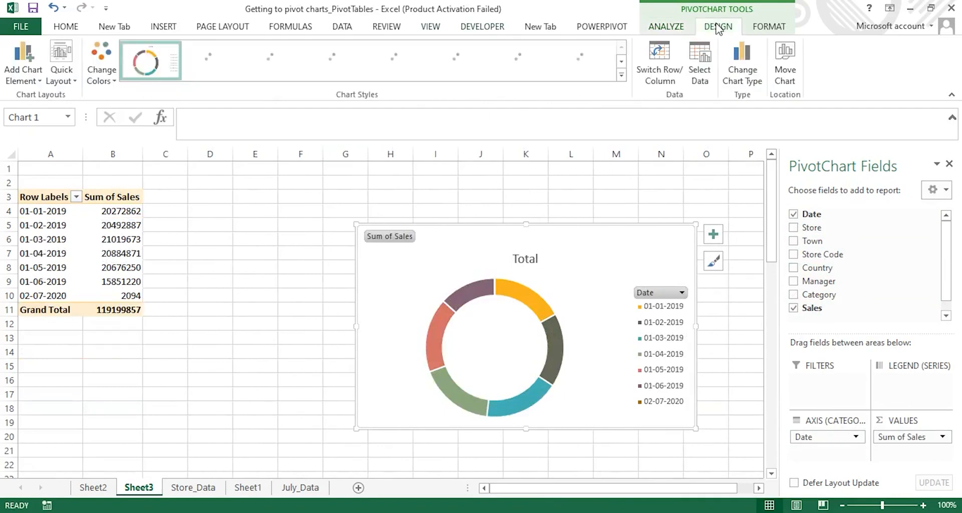
click(164, 27)
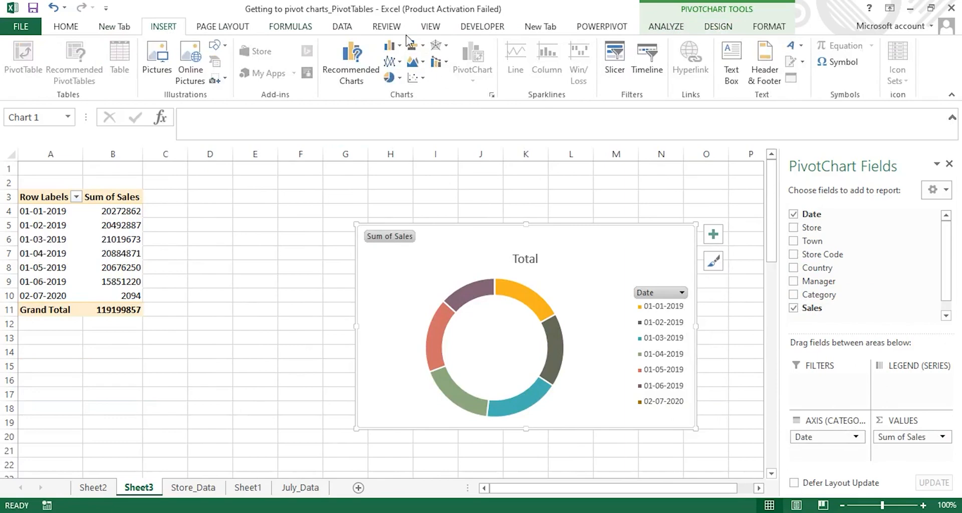
click(392, 46)
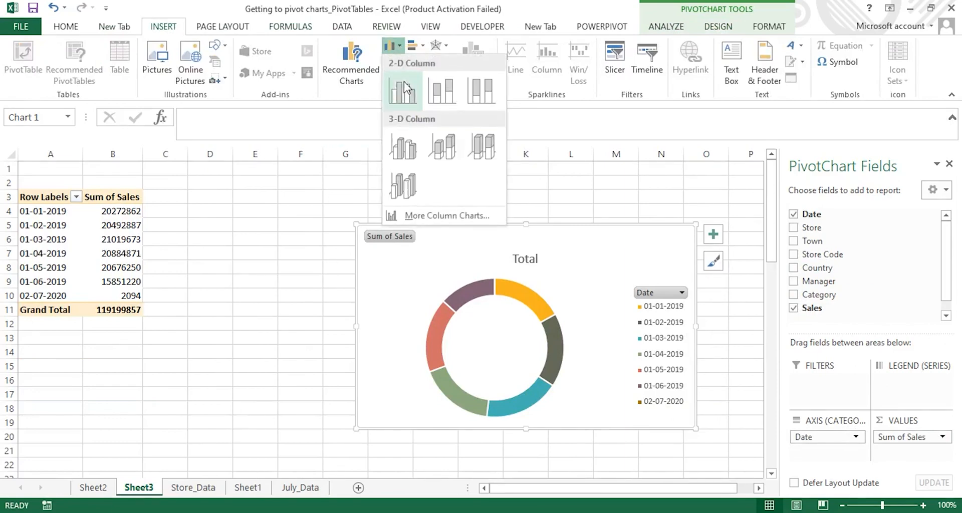
click(405, 88)
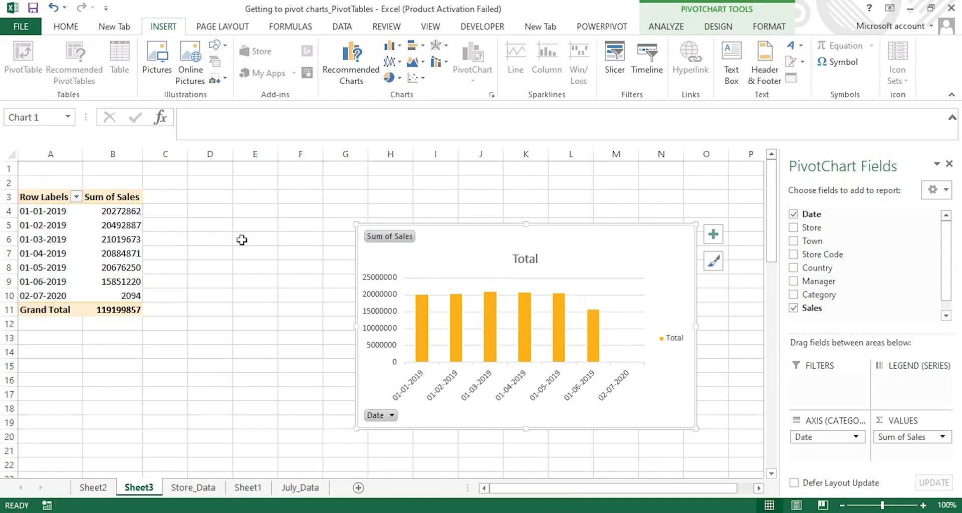
- Refresh all data connections and pivot reports from the Sheet3 PivotChart
click(718, 26)
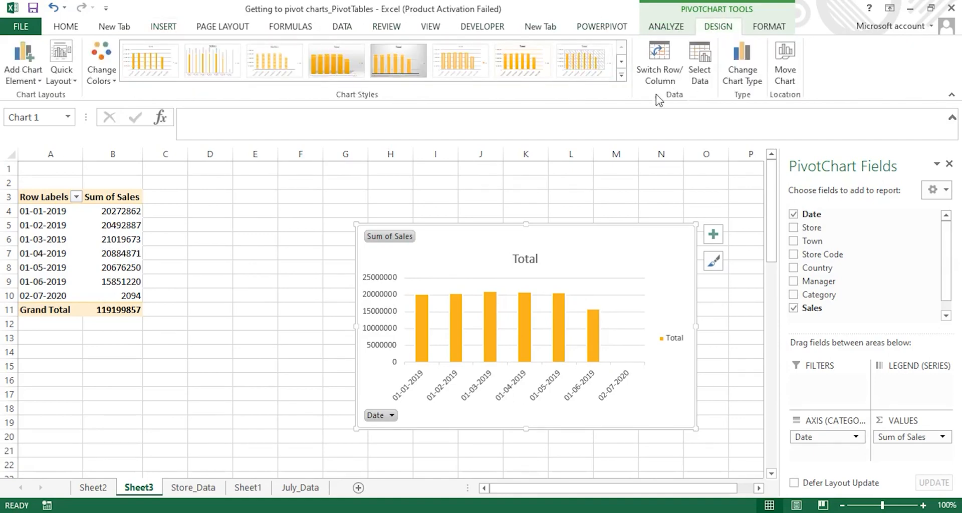
click(676, 28)
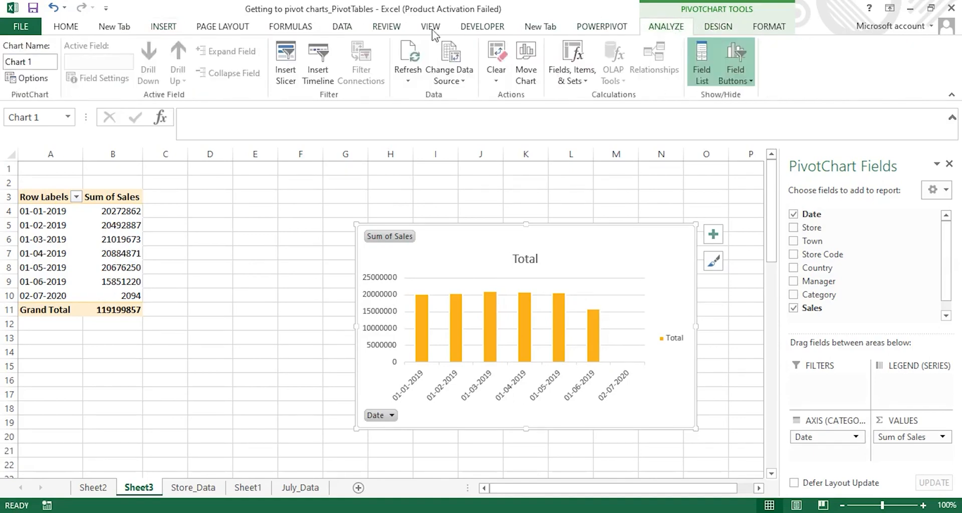
click(409, 80)
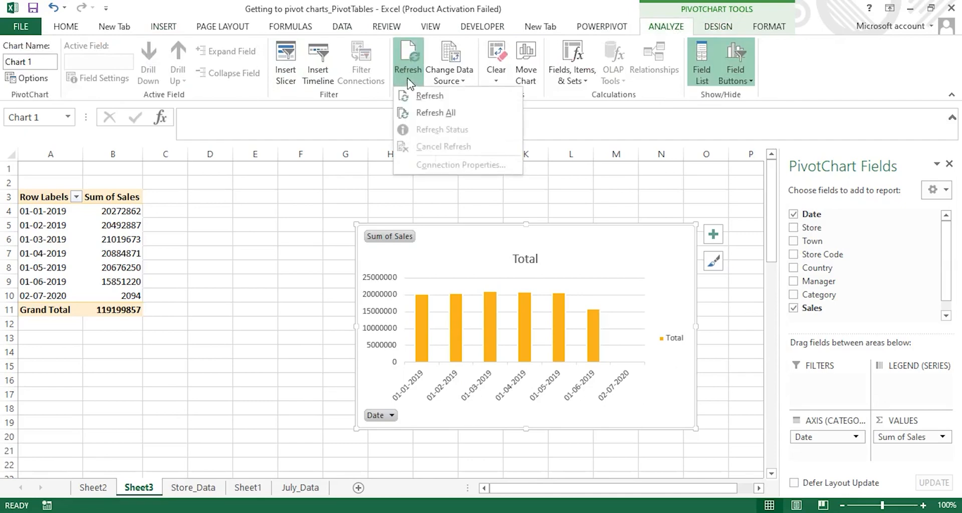
click(432, 114)
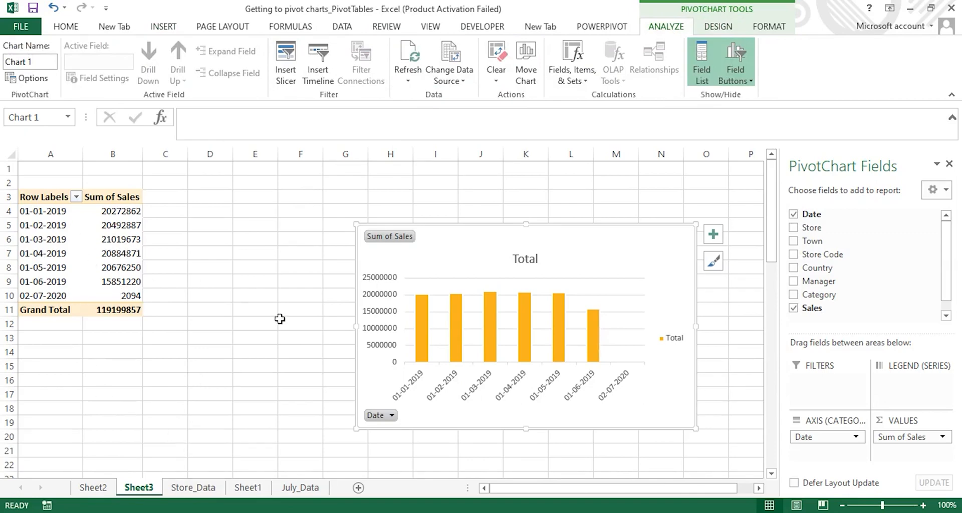
- Look through the Store_Data table rows and the topic outline on Sheet1
click(194, 490)
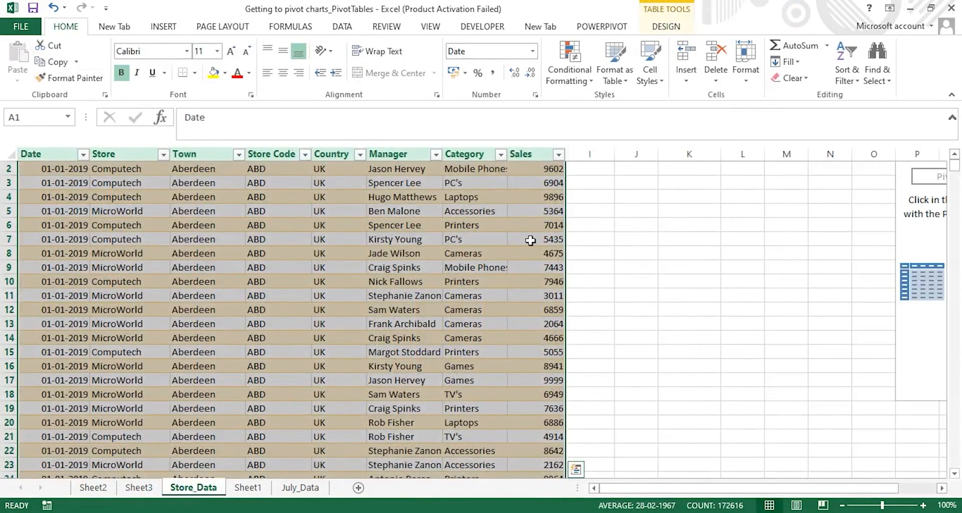
drag(955, 167, 955, 334)
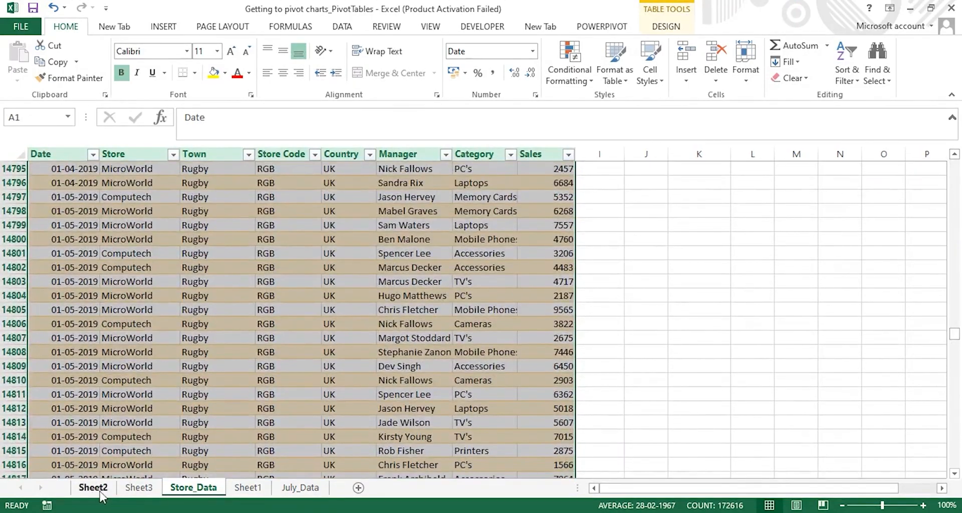
click(98, 494)
click(244, 491)
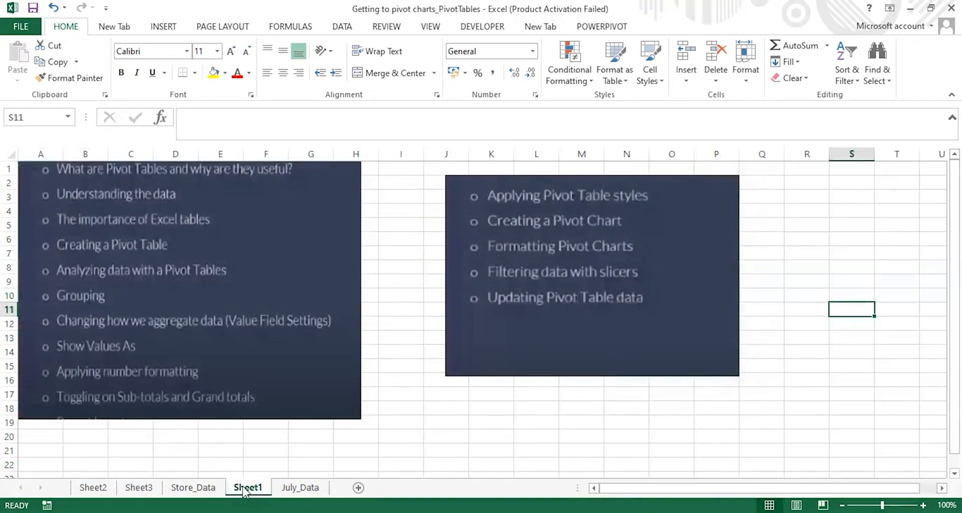
click(193, 488)
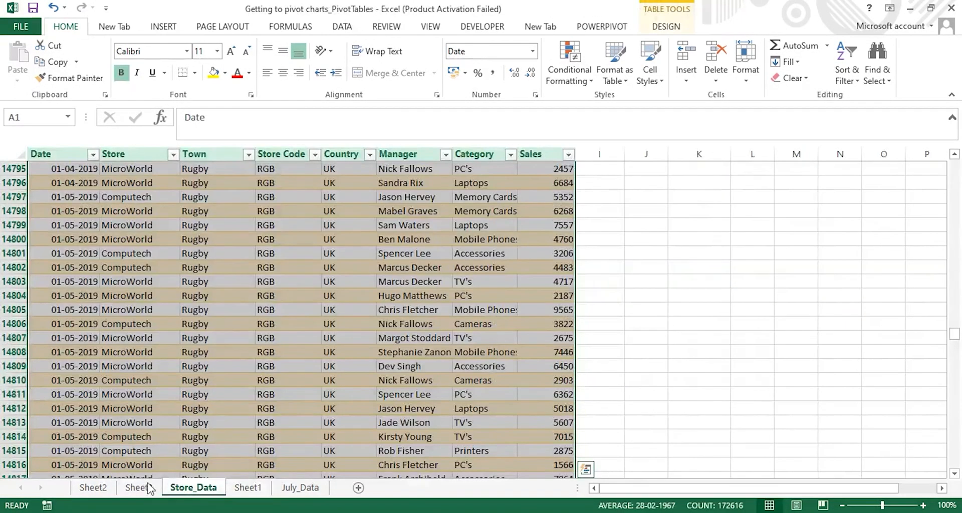
click(132, 488)
click(253, 489)
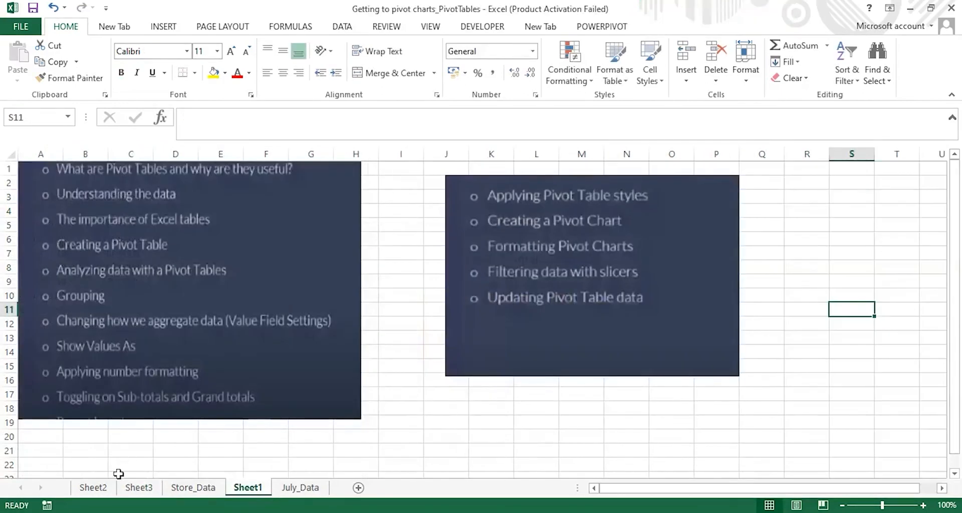
- Review the pivot tables, Category slicer, Date timeline and both PivotCharts on Sheet2
click(94, 487)
drag(772, 225, 771, 171)
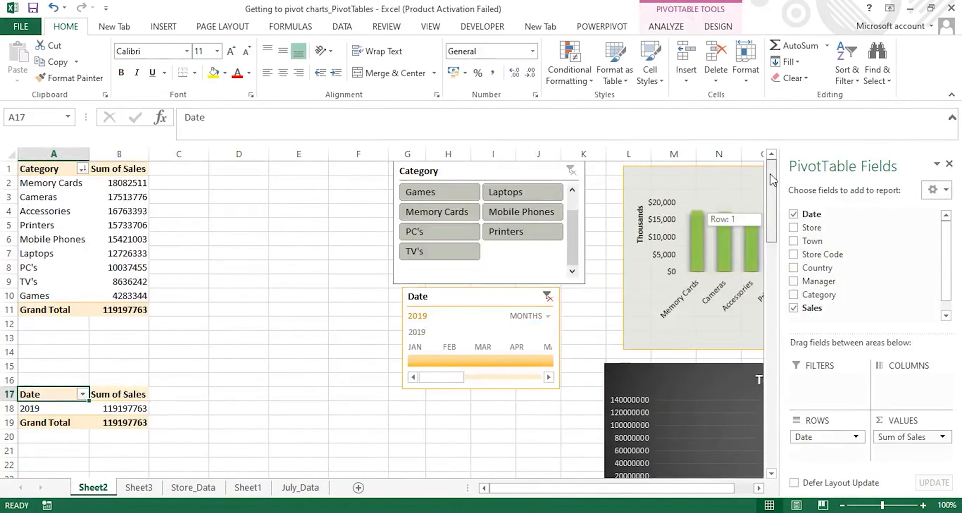
drag(545, 489, 659, 486)
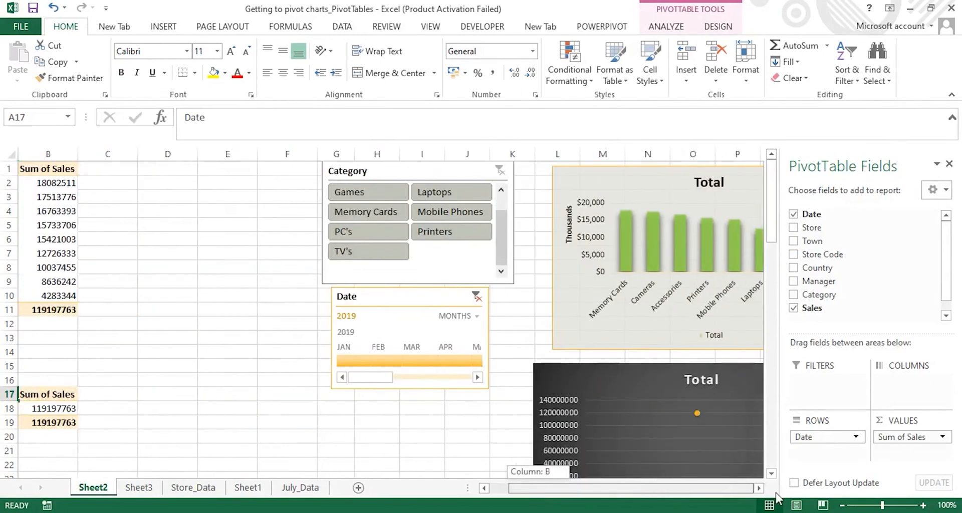
drag(776, 497, 776, 496)
drag(706, 492, 734, 492)
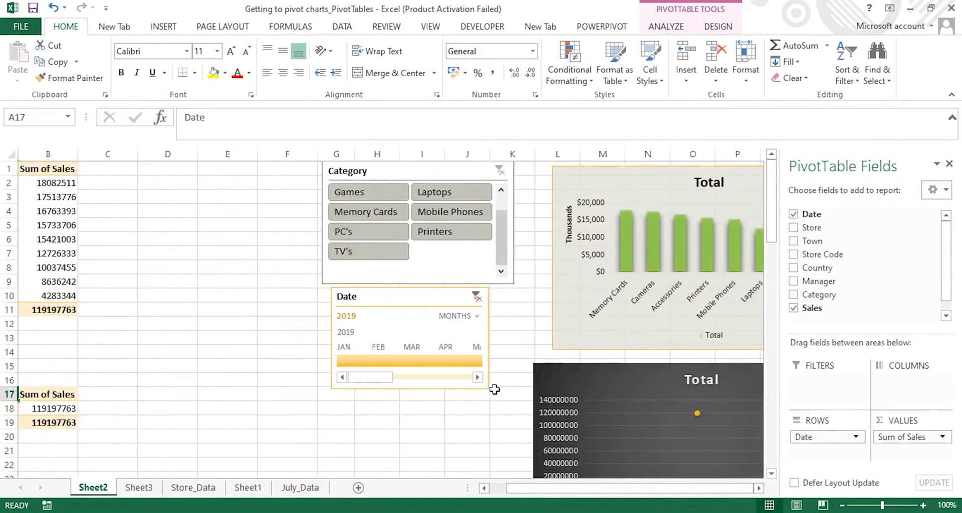
click(519, 457)
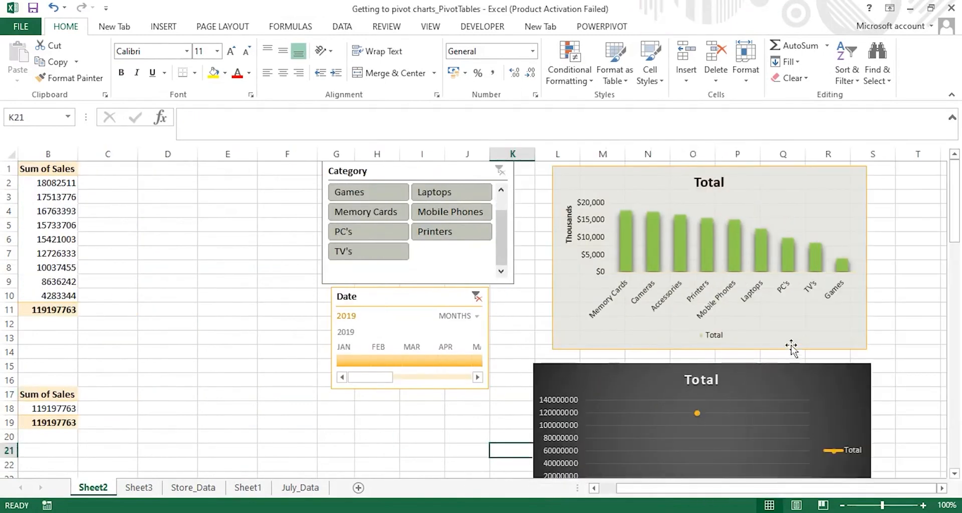